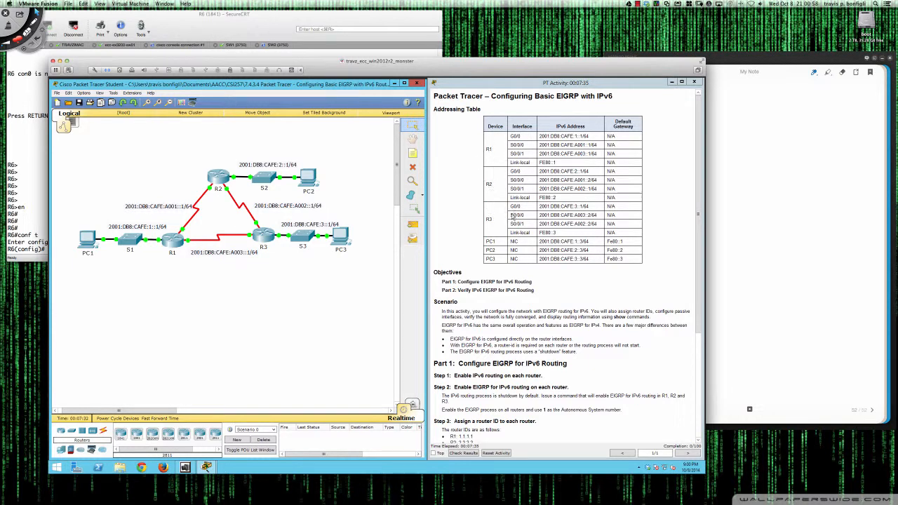
Open router R1's command line interface and fit its window into the space below the topology diagram
{"action": "scroll", "coordinate": [491, 228], "scroll_direction": "down", "scroll_amount": 2}
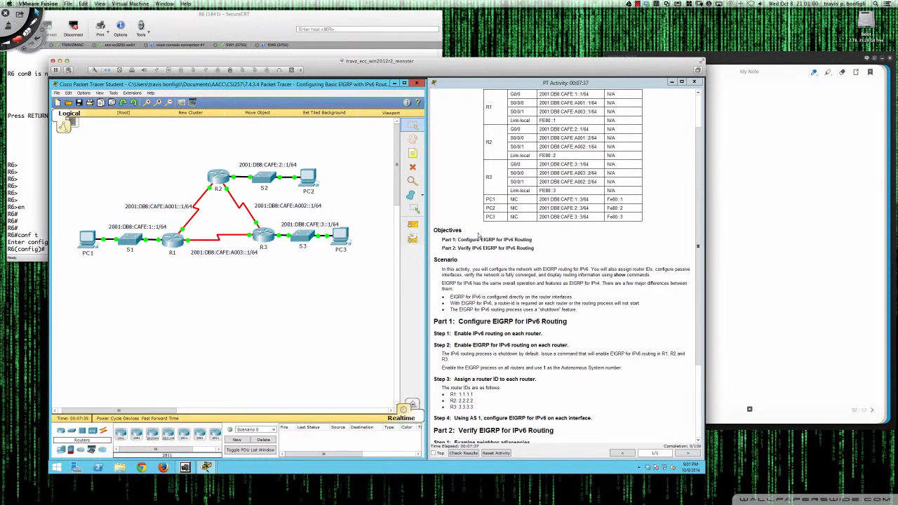
{"action": "scroll", "coordinate": [479, 236], "scroll_direction": "down", "scroll_amount": 4}
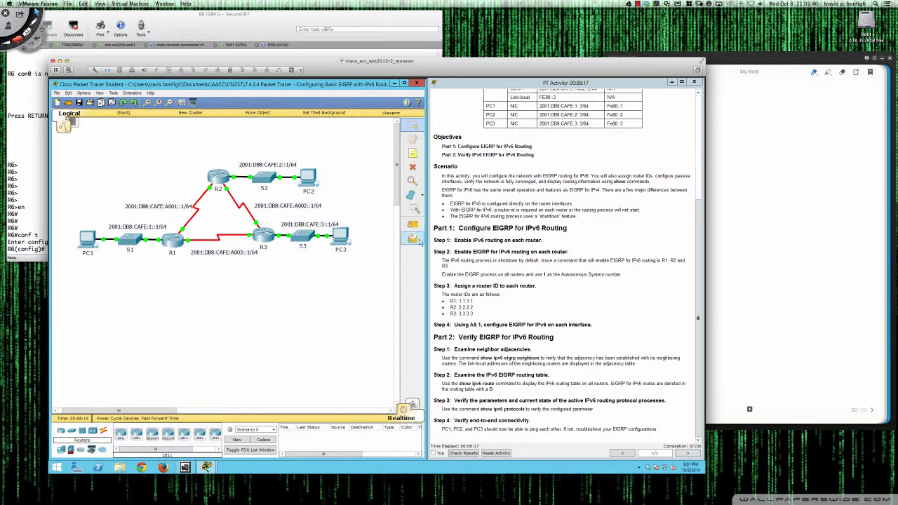
{"action": "left_click", "coordinate": [173, 242]}
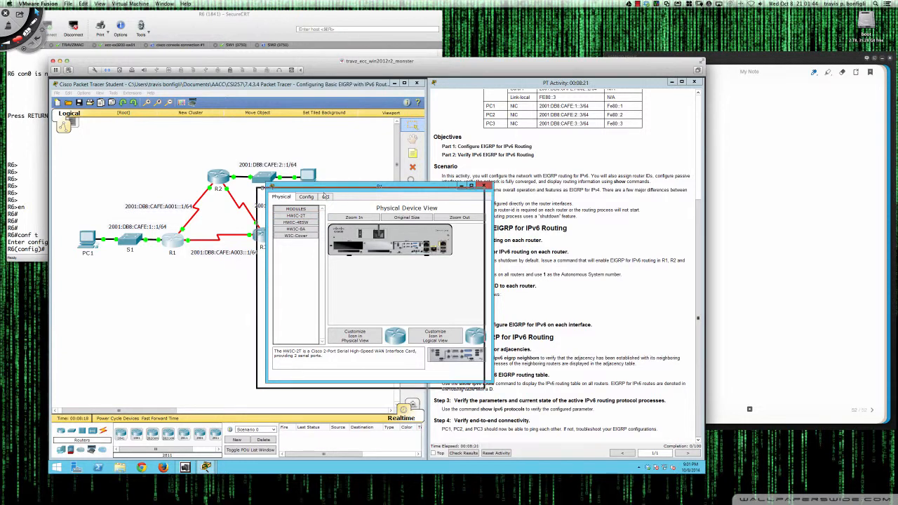
{"action": "left_click_drag", "start_coordinate": [324, 196], "coordinate": [121, 265]}
{"action": "left_click_drag", "start_coordinate": [277, 346], "coordinate": [425, 345]}
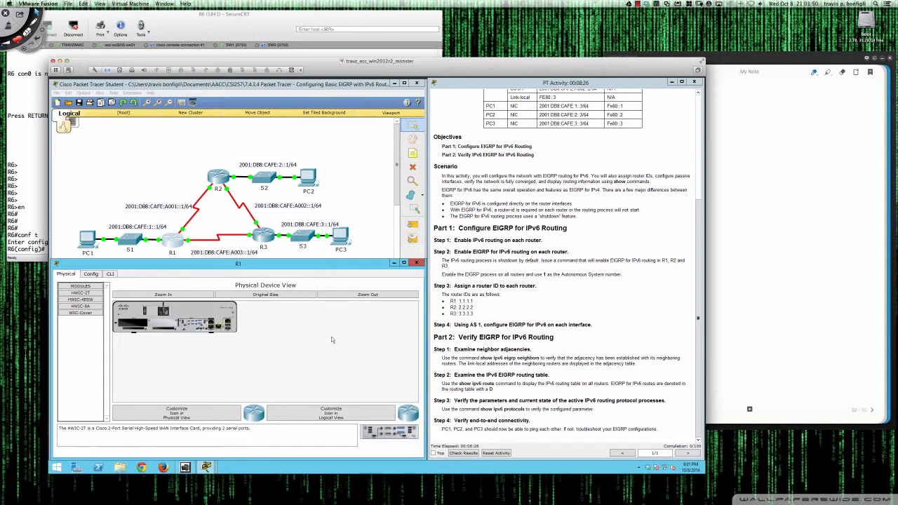
{"action": "left_click", "coordinate": [111, 274]}
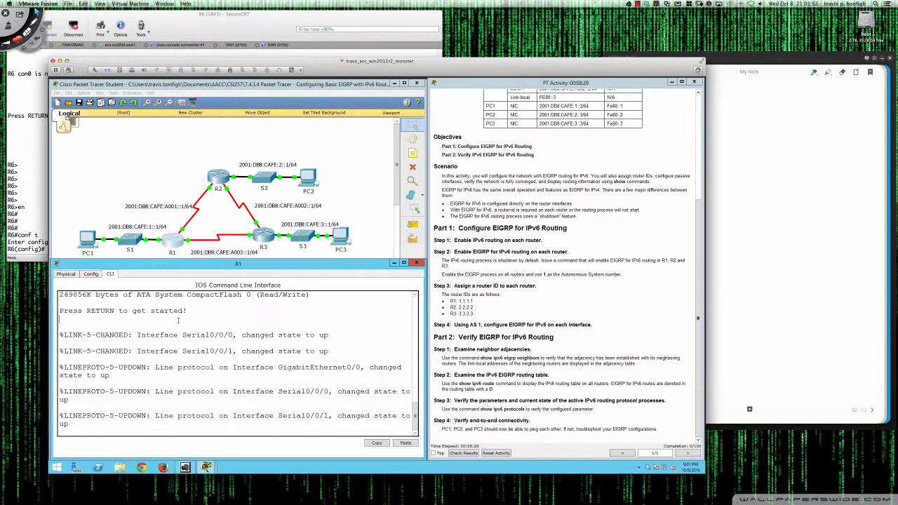
Start R1's console session and enter privileged EXEC mode
{"action": "key", "text": "Return"}
{"action": "key", "text": "Return"}
{"action": "key", "text": "Return"}
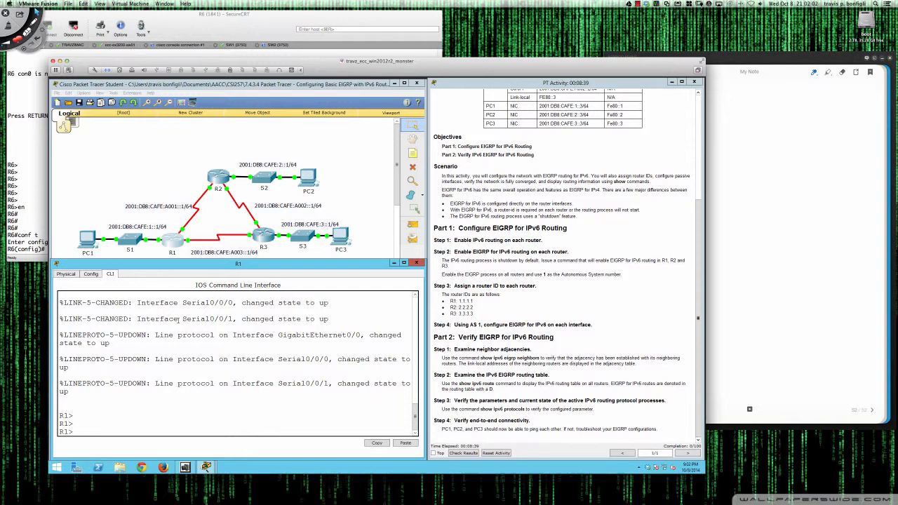
{"action": "key", "text": "Return"}
{"action": "key", "text": "Return"}
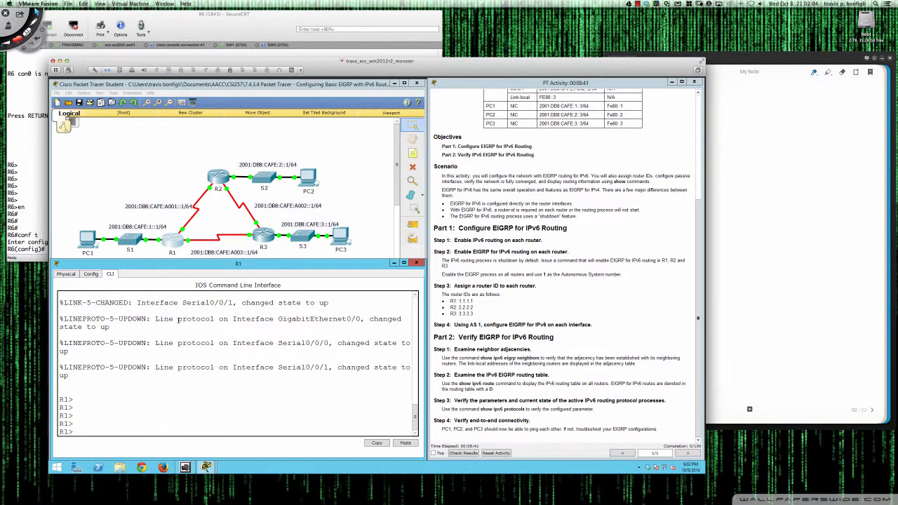
{"action": "type", "text": "en"}
{"action": "key", "text": "Return"}
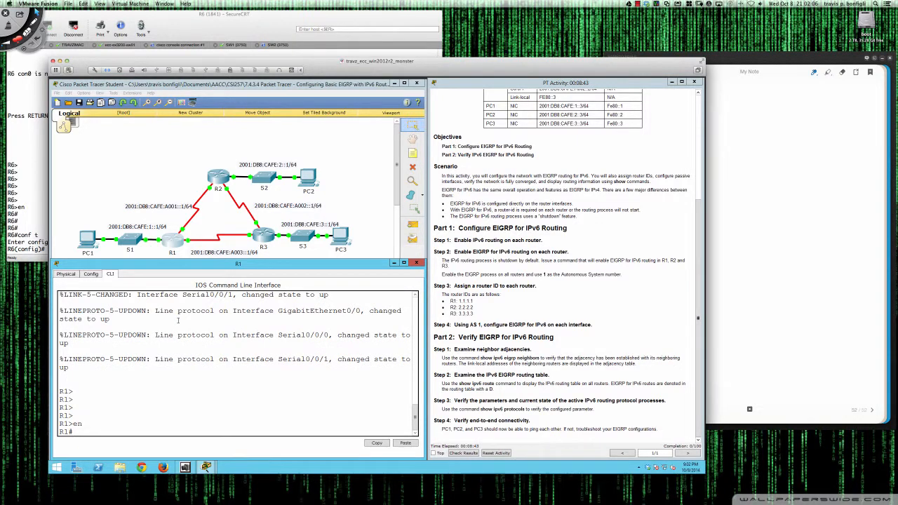
Show R1's running configuration and page through it to examine the interface IPv6 addresses and the routing setup
{"action": "key", "text": "Return"}
{"action": "key", "text": "Return"}
{"action": "key", "text": "Return"}
{"action": "type", "text": "sh r"}
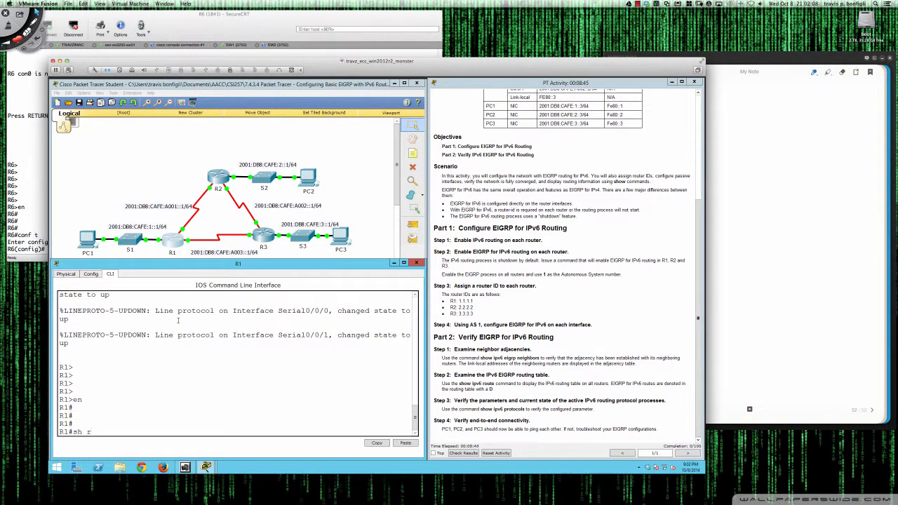
{"action": "type", "text": "un"}
{"action": "key", "text": "Return"}
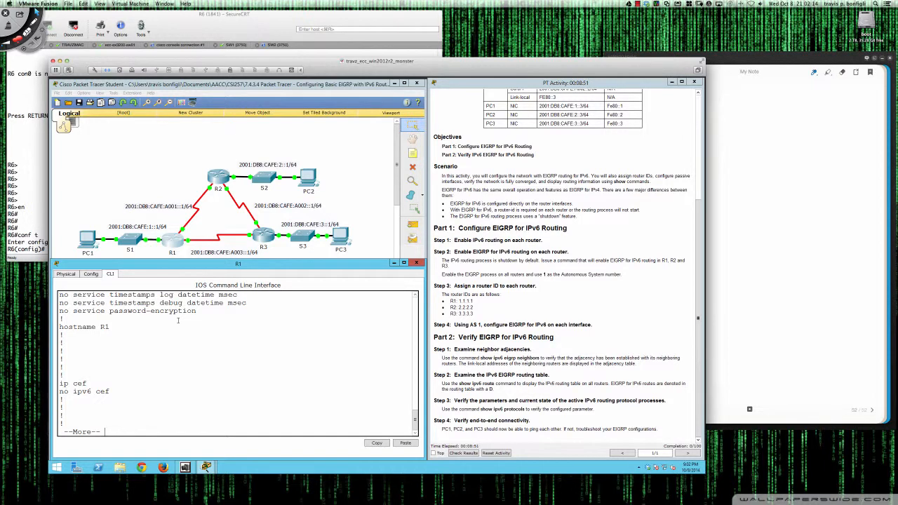
{"action": "key", "text": "Return"}
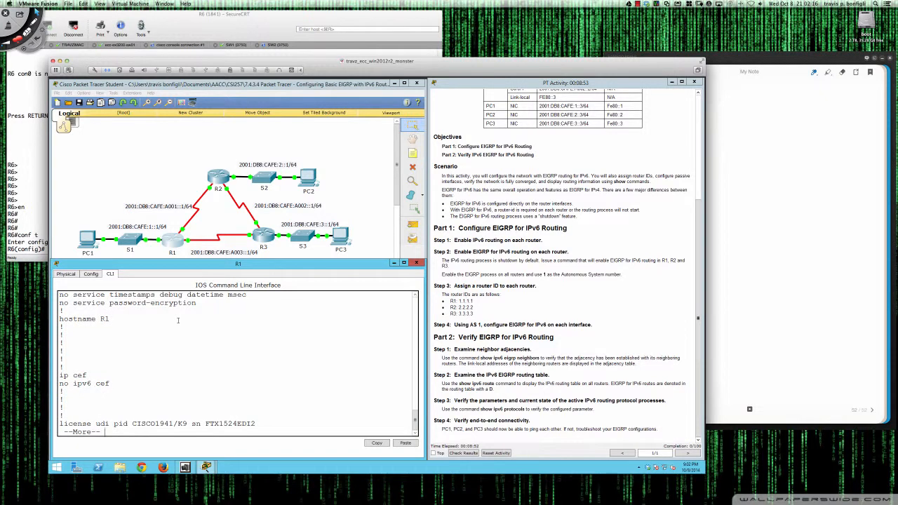
{"action": "key", "text": "Return"}
{"action": "key", "text": "Return"}
{"action": "key", "text": "Return"}
{"action": "key", "text": "Return"}
{"action": "key", "text": "Return"}
{"action": "key", "text": "Return"}
{"action": "key", "text": "Return"}
{"action": "key", "text": "Return"}
{"action": "key", "text": "Return"}
{"action": "key", "text": "Return"}
{"action": "key", "text": "Return"}
{"action": "key", "text": "Return"}
{"action": "key", "text": "Return"}
{"action": "key", "text": "Return"}
{"action": "key", "text": "Return"}
{"action": "key", "text": "Return"}
{"action": "key", "text": "Return"}
{"action": "key", "text": "Return"}
{"action": "key", "text": "Return"}
{"action": "key", "text": "Return"}
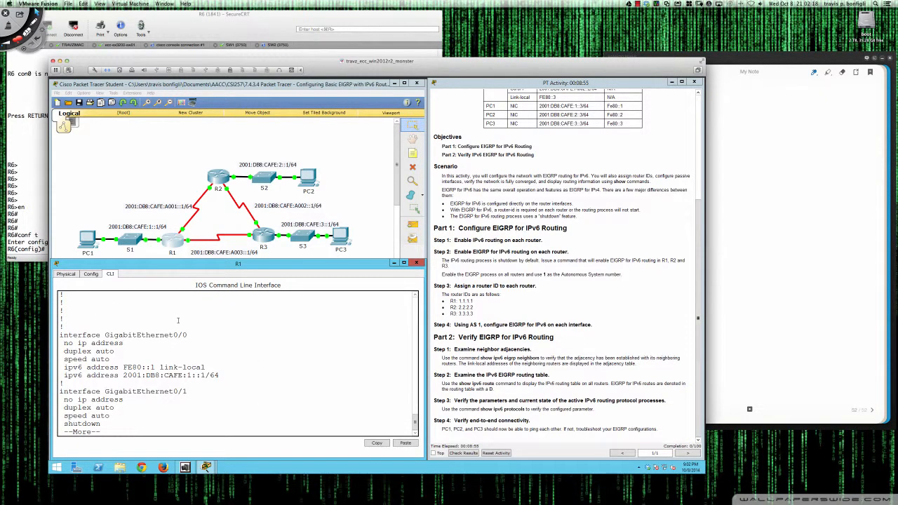
{"action": "key", "text": "space"}
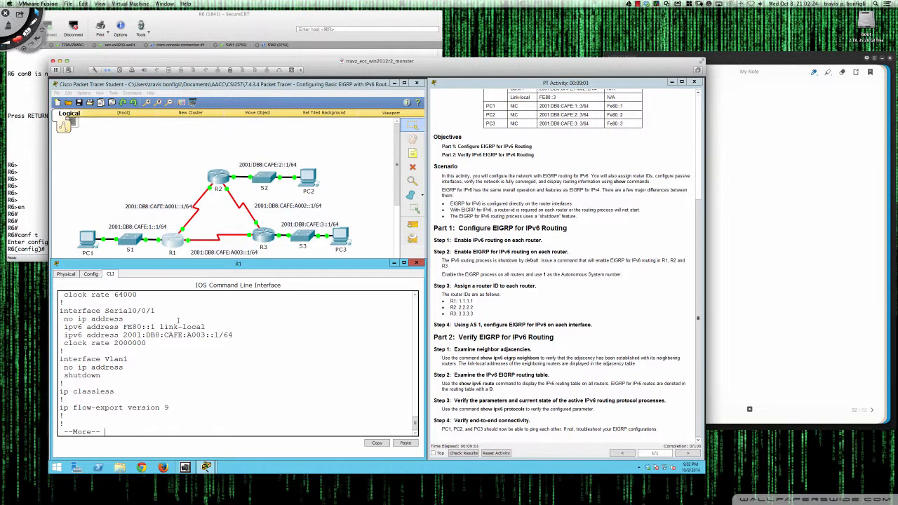
{"action": "key", "text": "space"}
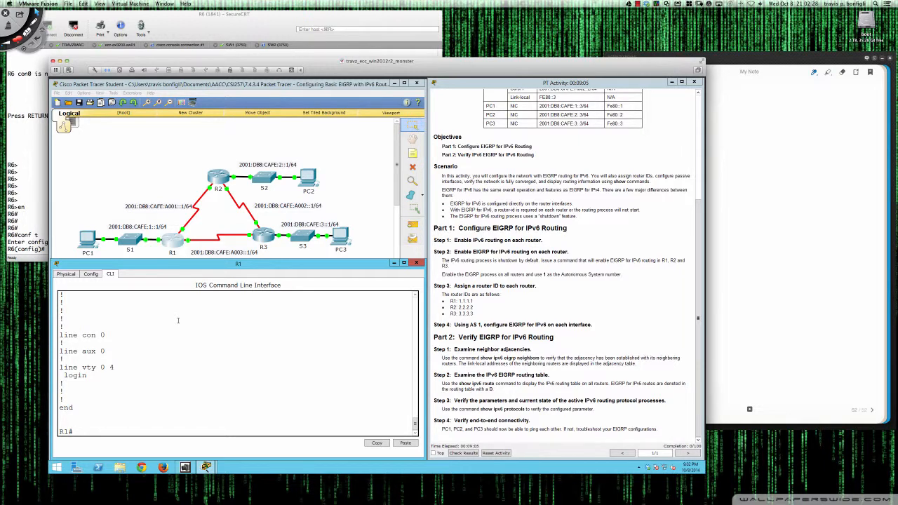
Enter global configuration mode on R1 and try to enable IPv6 EIGRP 1 on interface gi0/0, listing the interface's ipv6 options first
{"action": "type", "text": "conf t"}
{"action": "key", "text": "Return"}
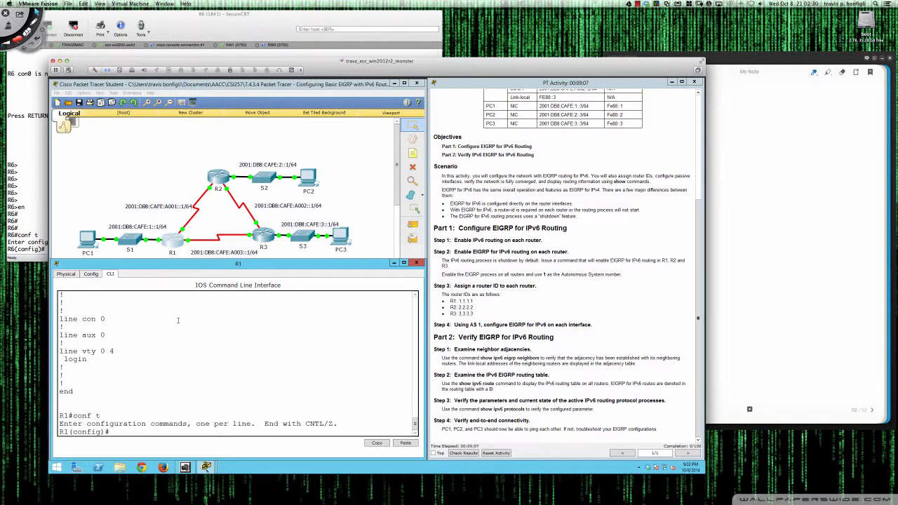
{"action": "type", "text": "int gi0/0"}
{"action": "key", "text": "Return"}
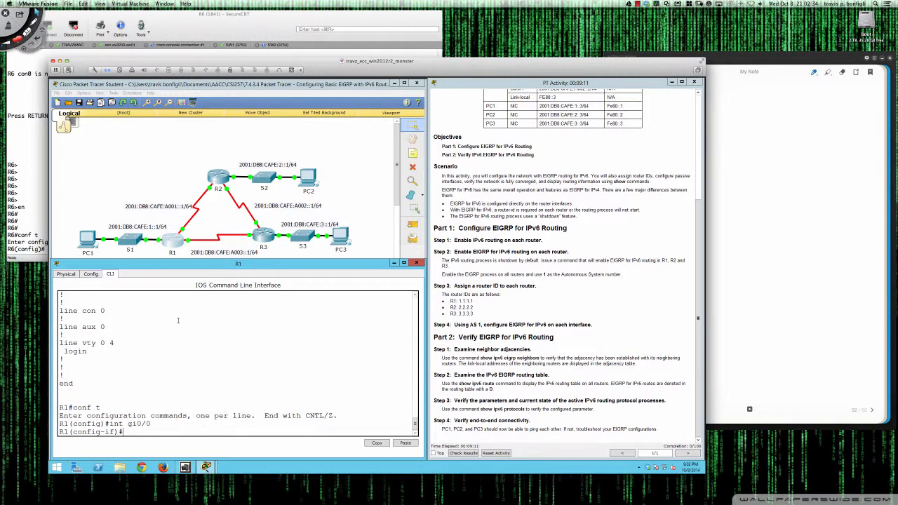
{"action": "type", "text": "ipv6 ?"}
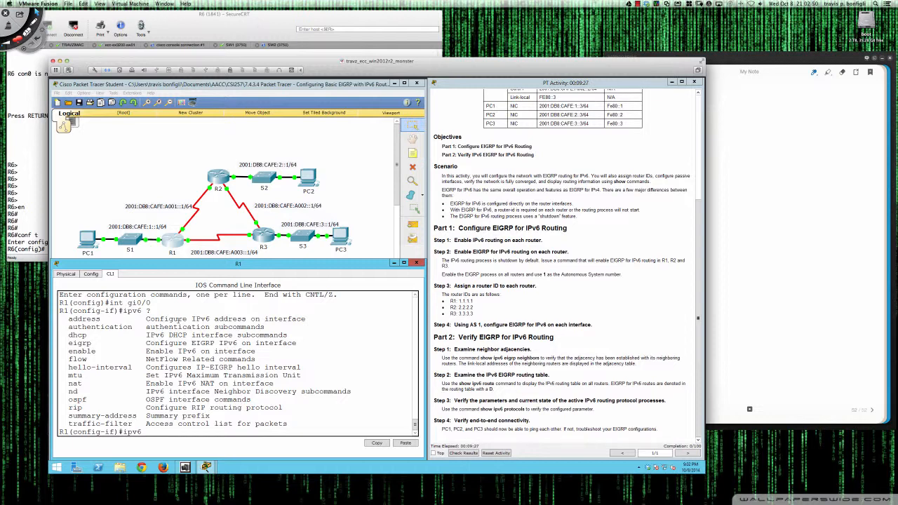
{"action": "type", "text": "eigrp 1"}
{"action": "key", "text": "Return"}
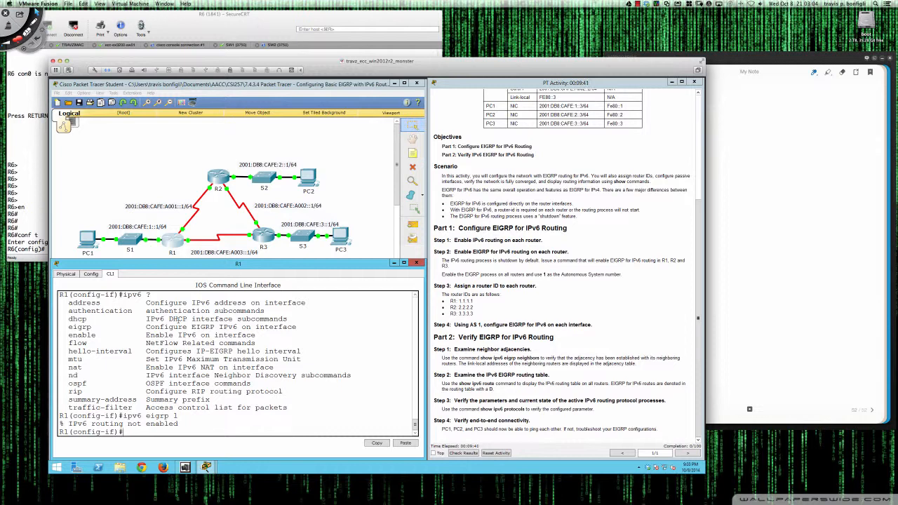
Leave interface configuration, list the global ipv6 options and enable ipv6 unicast-routing on R1
{"action": "type", "text": "exit"}
{"action": "key", "text": "Return"}
{"action": "key", "text": "Return"}
{"action": "key", "text": "Return"}
{"action": "key", "text": "Return"}
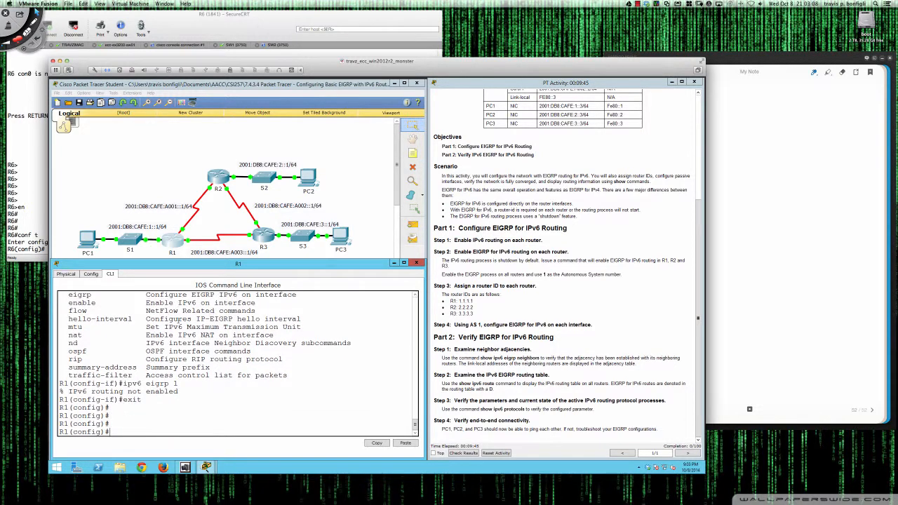
{"action": "type", "text": "ipv6 ?"}
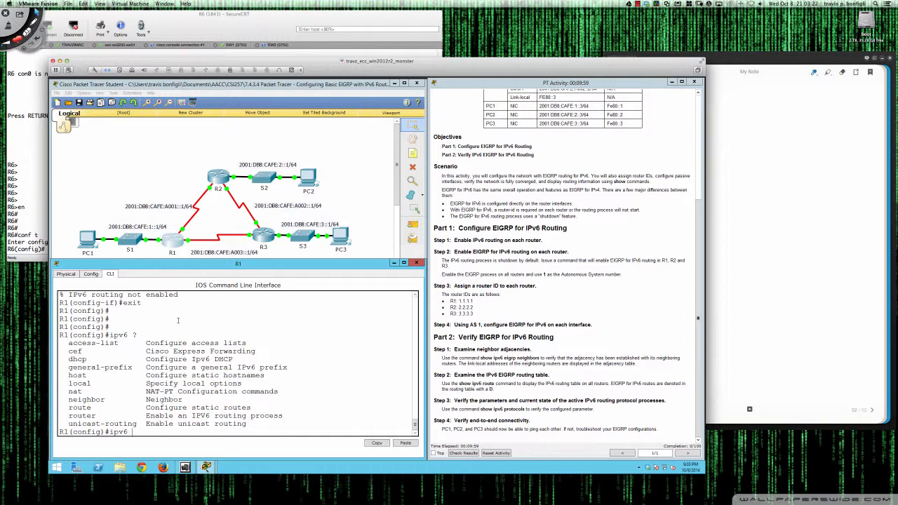
{"action": "type", "text": "uni"}
{"action": "key", "text": "Tab"}
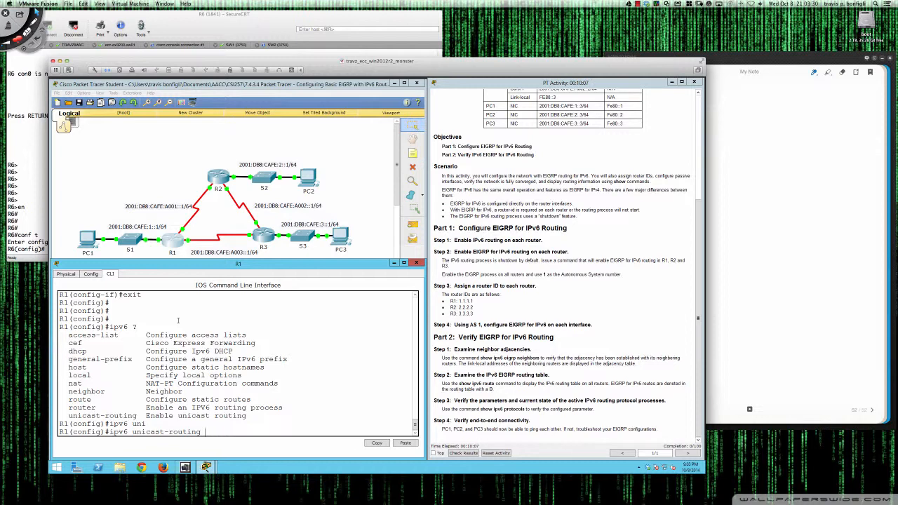
{"action": "key", "text": "Return"}
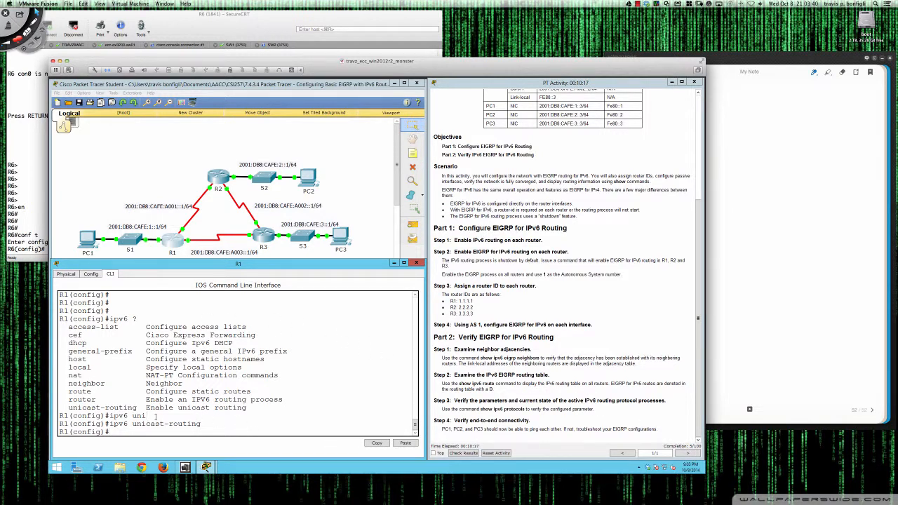
{"action": "left_click_drag", "start_coordinate": [201, 423], "coordinate": [103, 424]}
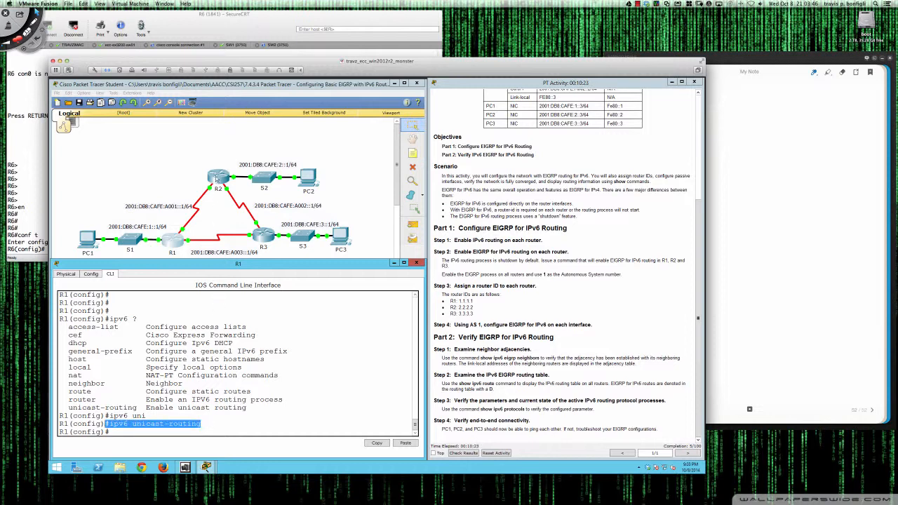
Switch to the SecureCRT session of router R6 and show its IOS version from configuration mode
{"action": "left_click", "coordinate": [36, 182]}
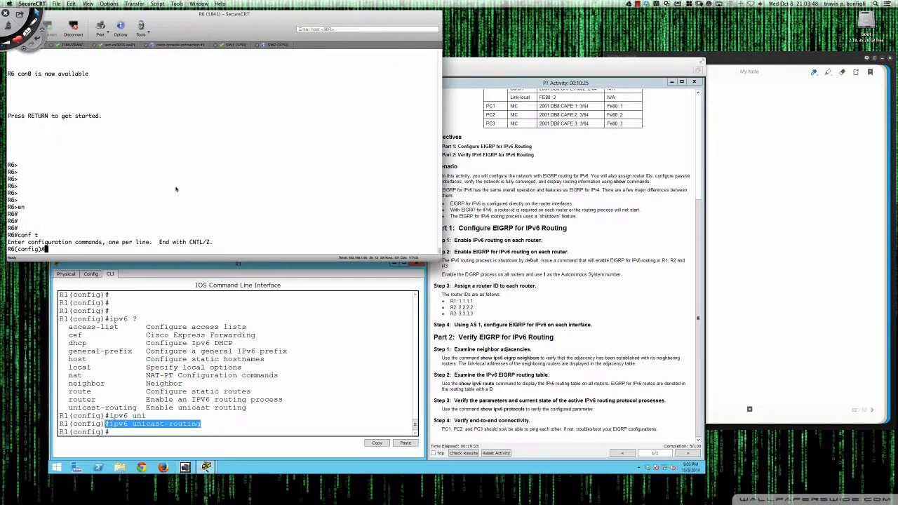
{"action": "key", "text": "Return"}
{"action": "key", "text": "Return"}
{"action": "key", "text": "Return"}
{"action": "key", "text": "Return"}
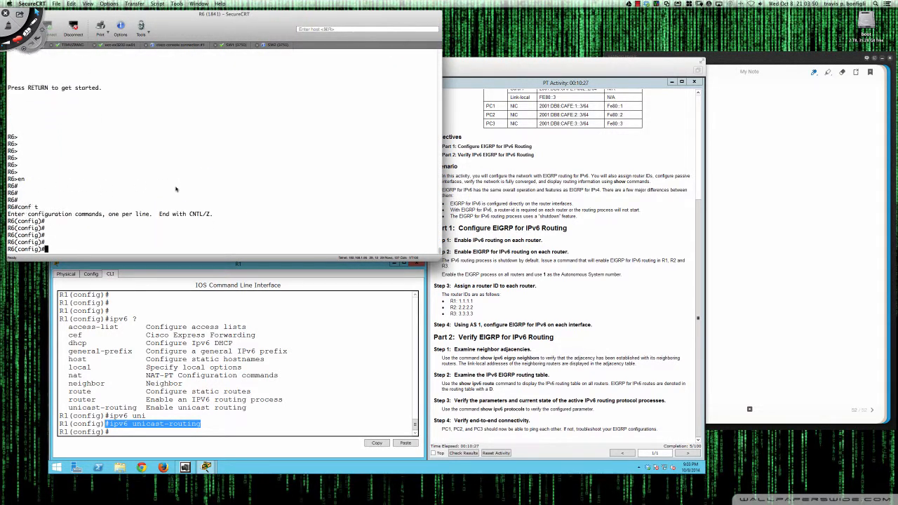
{"action": "type", "text": "do sh ver"}
{"action": "key", "text": "Return"}
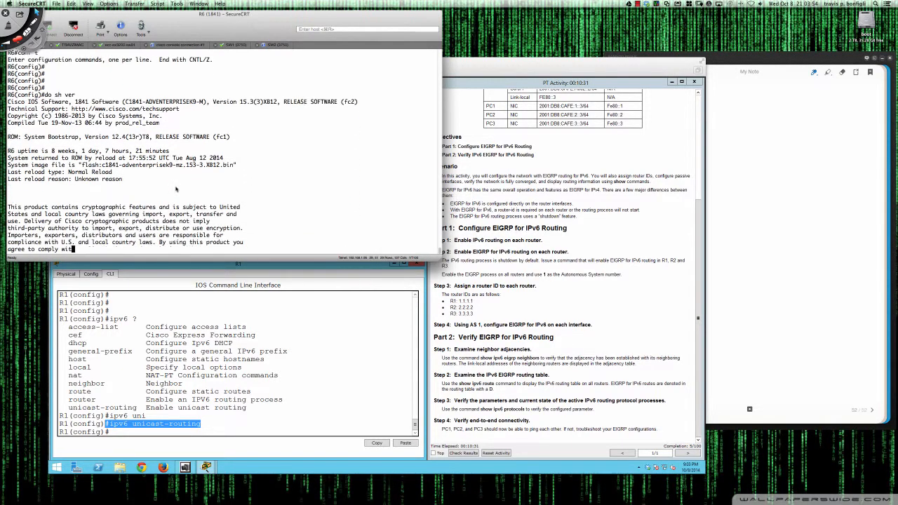
{"action": "key", "text": "q"}
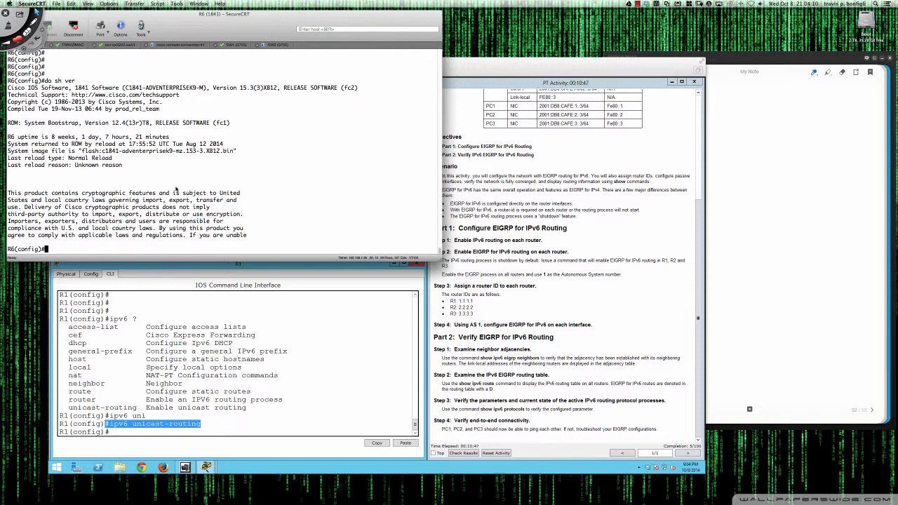
Review the full list of global ipv6 options on R6 and enable ipv6 unicast-routing there
{"action": "type", "text": "ipv6 ?"}
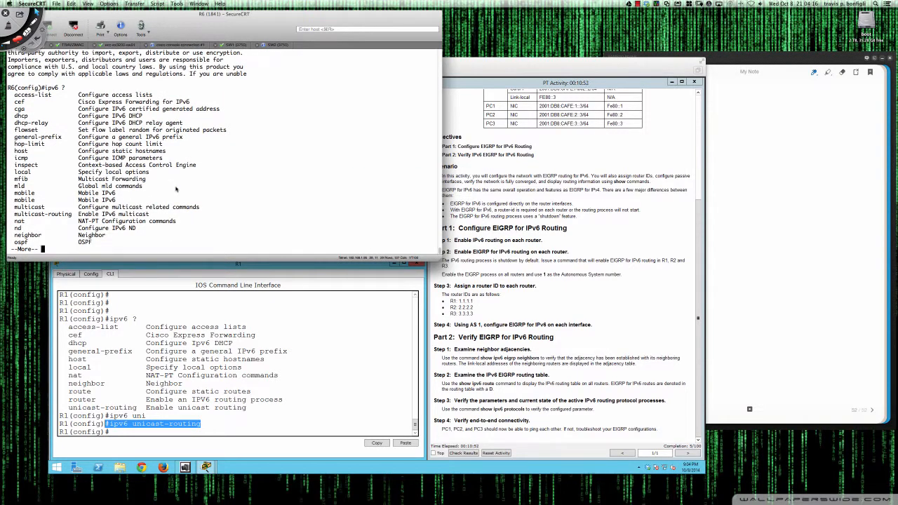
{"action": "key", "text": "space"}
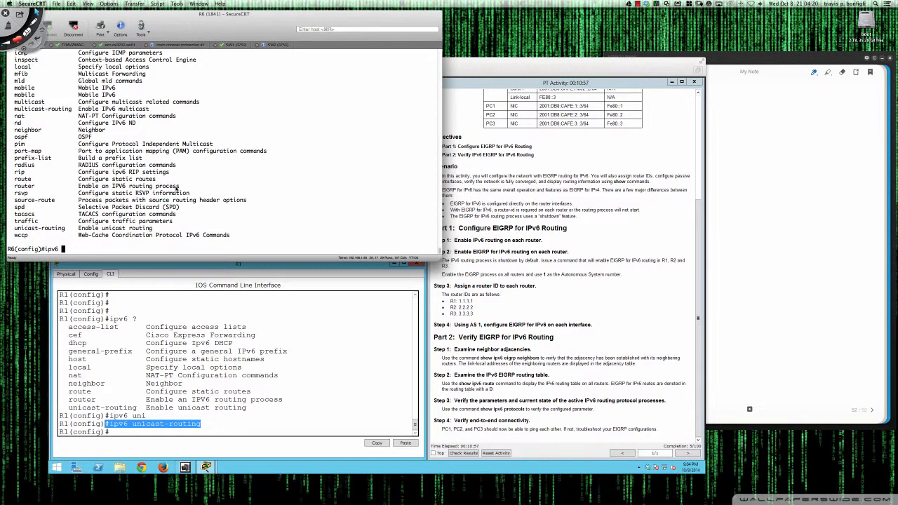
{"action": "scroll", "coordinate": [178, 187], "scroll_direction": "up", "scroll_amount": 3}
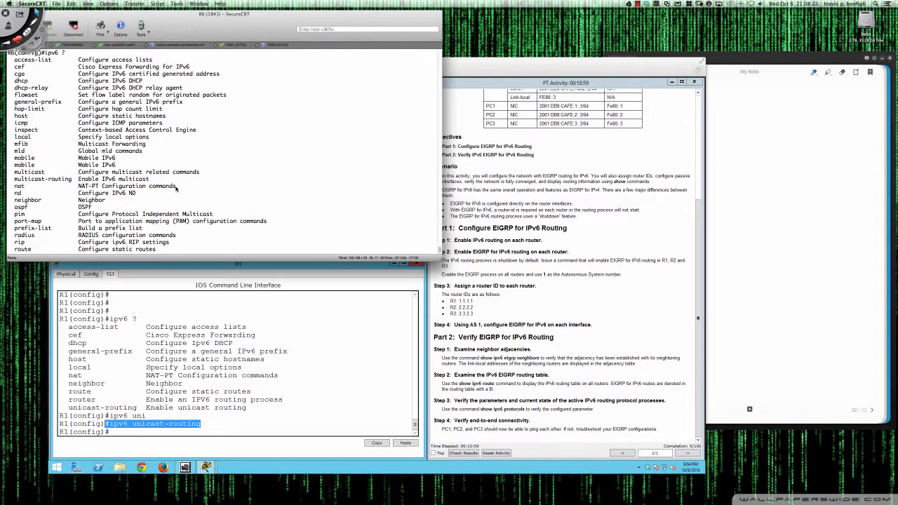
{"action": "scroll", "coordinate": [178, 187], "scroll_direction": "up", "scroll_amount": 2}
{"action": "scroll", "coordinate": [246, 196], "scroll_direction": "down", "scroll_amount": 5}
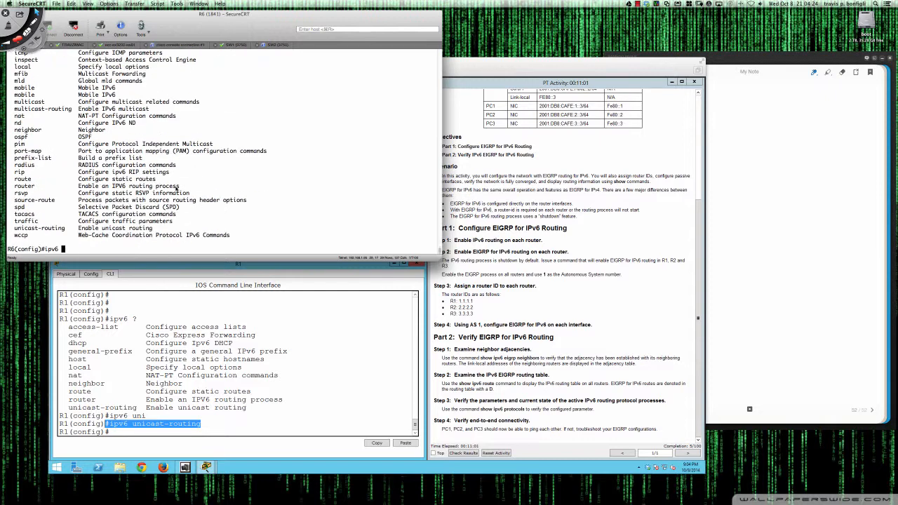
{"action": "type", "text": "uni"}
{"action": "key", "text": "Tab"}
{"action": "key", "text": "Return"}
{"action": "key", "text": "Return"}
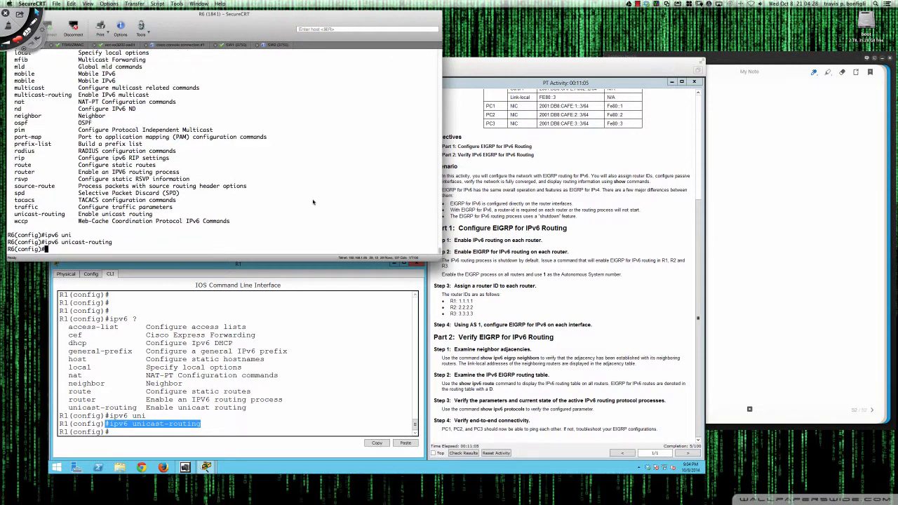
Show only the lines of R6's running configuration that include "ipv6" and look back through the session output
{"action": "key", "text": "Return"}
{"action": "key", "text": "Return"}
{"action": "type", "text": "do s"}
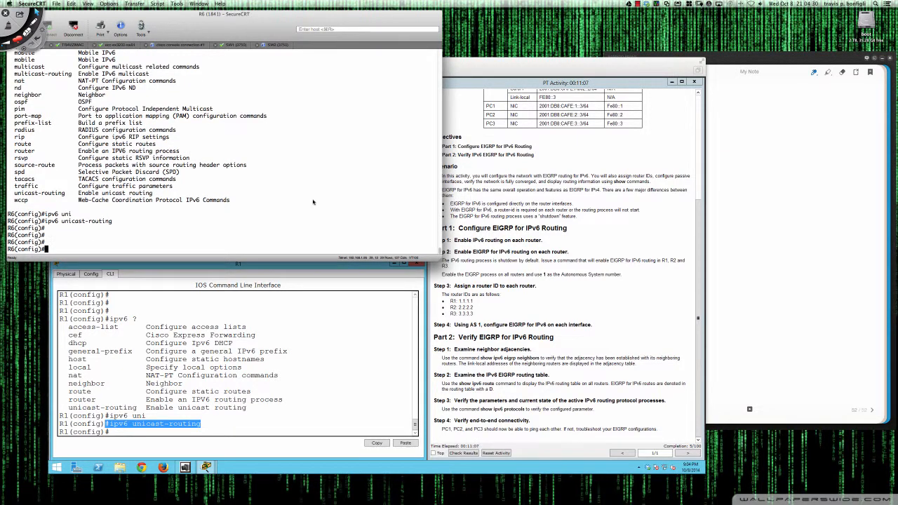
{"action": "type", "text": "h run | inc ipv6"}
{"action": "key", "text": "Return"}
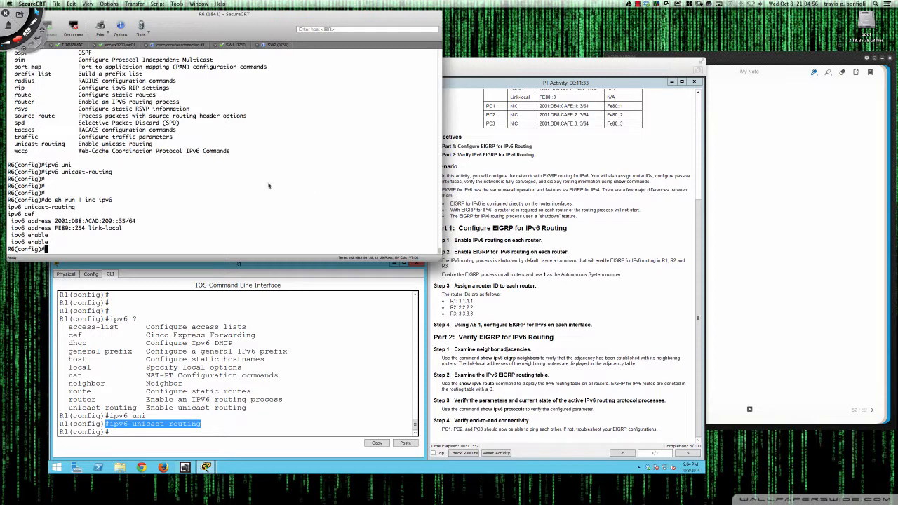
{"action": "scroll", "coordinate": [263, 183], "scroll_direction": "up", "scroll_amount": 3}
{"action": "scroll", "coordinate": [263, 183], "scroll_direction": "up", "scroll_amount": 5}
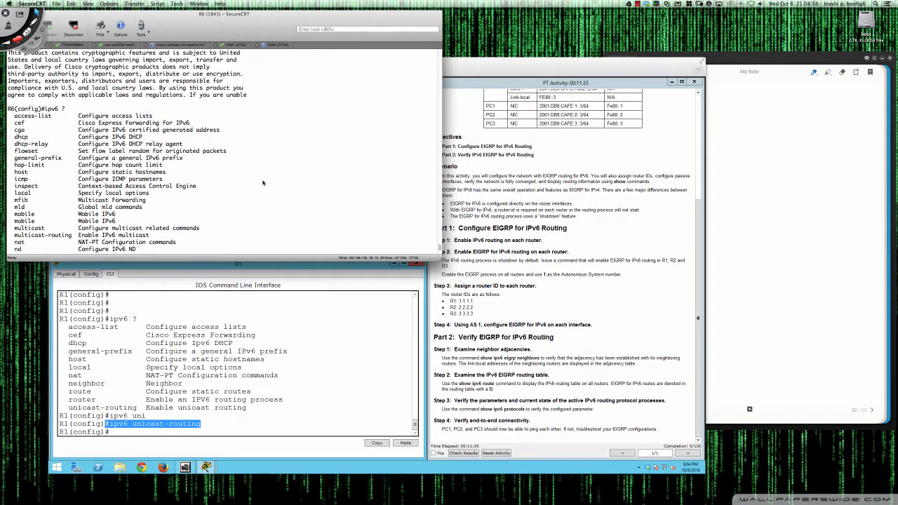
Review the end of R6's session output, then switch back to Packet Tracer and look over R1's global ipv6 options
{"action": "scroll", "coordinate": [263, 182], "scroll_direction": "down", "scroll_amount": 3}
{"action": "scroll", "coordinate": [263, 183], "scroll_direction": "down", "scroll_amount": 7}
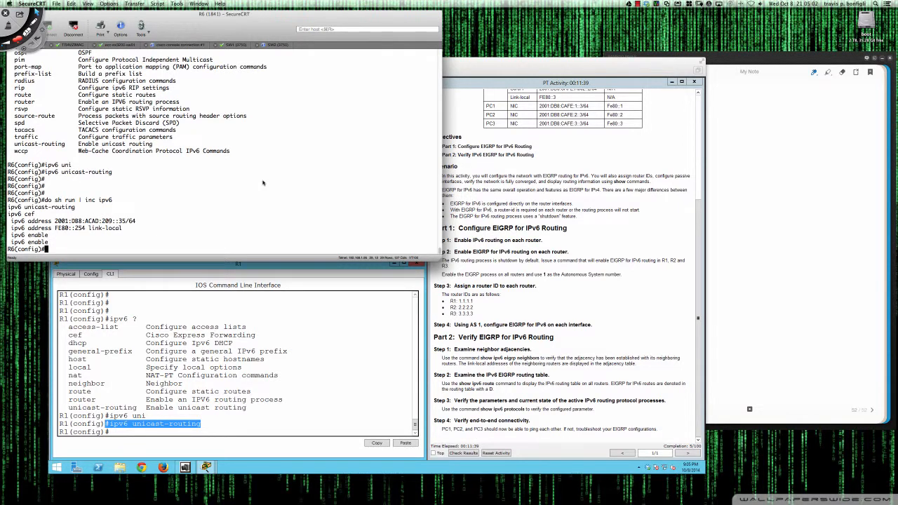
{"action": "left_click", "coordinate": [377, 278]}
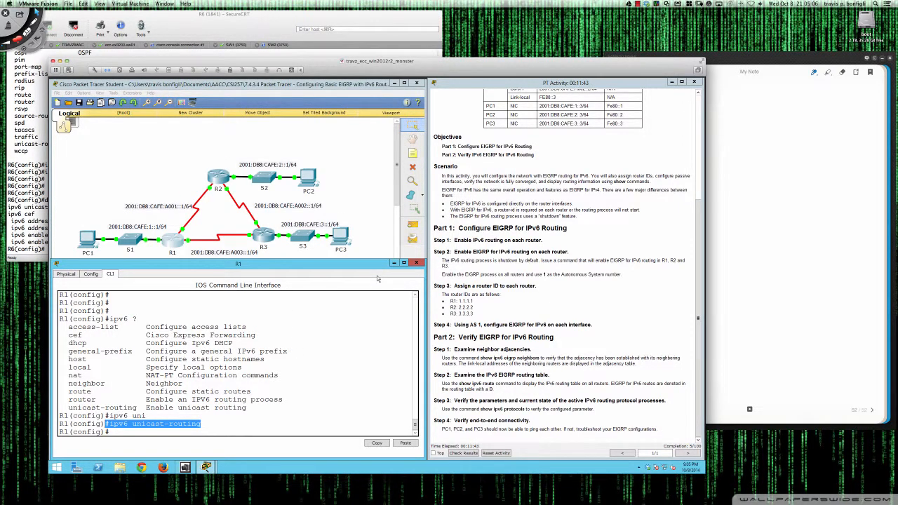
{"action": "left_click", "coordinate": [361, 336]}
{"action": "scroll", "coordinate": [270, 401], "scroll_direction": "up", "scroll_amount": 1}
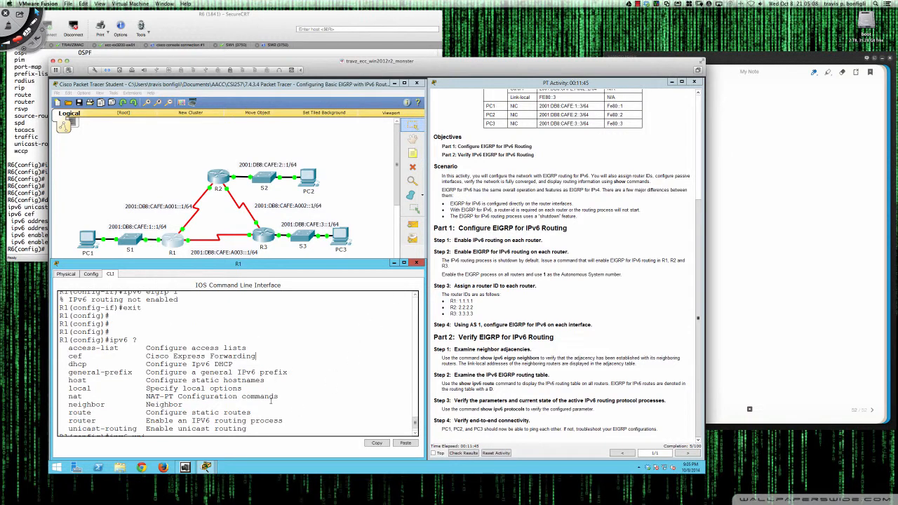
{"action": "scroll", "coordinate": [286, 405], "scroll_direction": "down", "scroll_amount": 1}
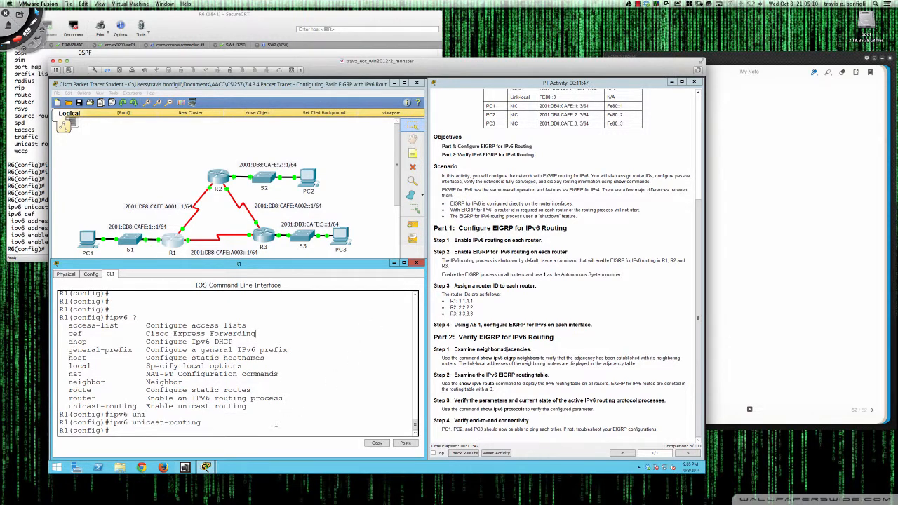
Open router R2's command line, with its window placed below the topology and widened up to the activity instructions
{"action": "left_click", "coordinate": [222, 182]}
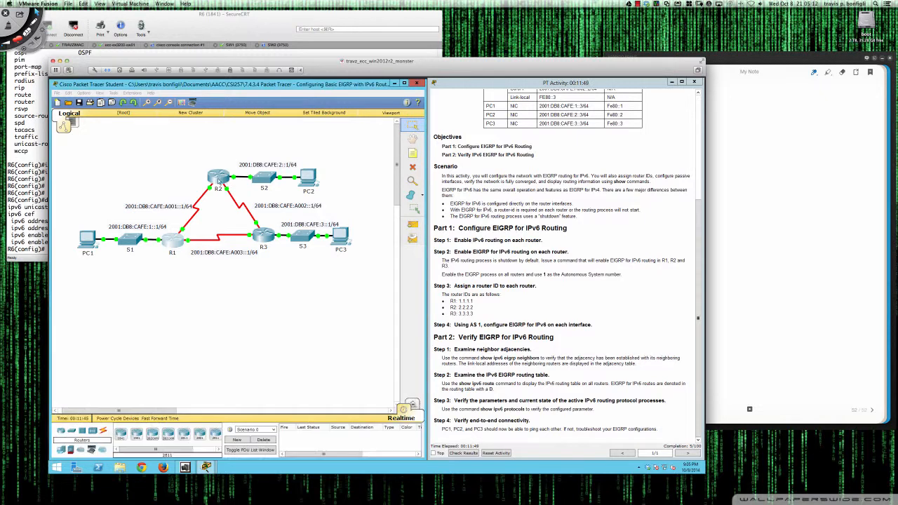
{"action": "left_click_drag", "start_coordinate": [344, 187], "coordinate": [134, 264]}
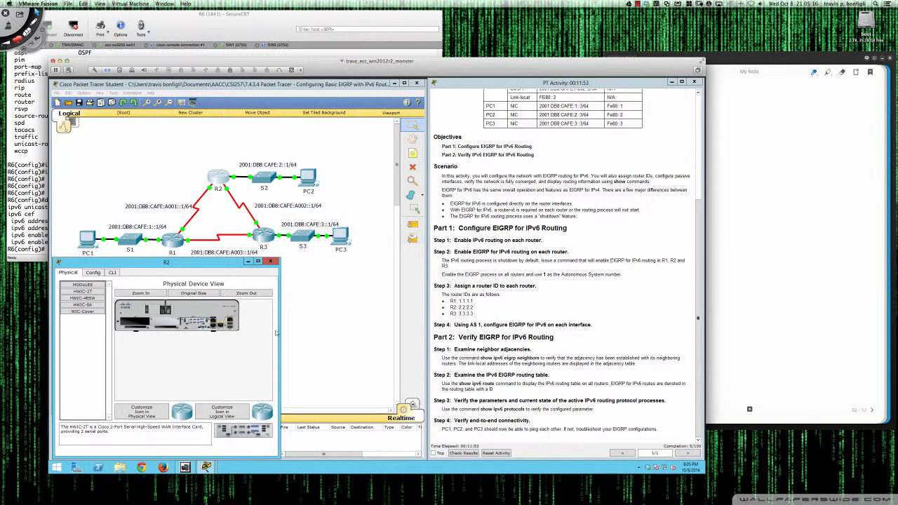
{"action": "left_click_drag", "start_coordinate": [279, 330], "coordinate": [425, 330]}
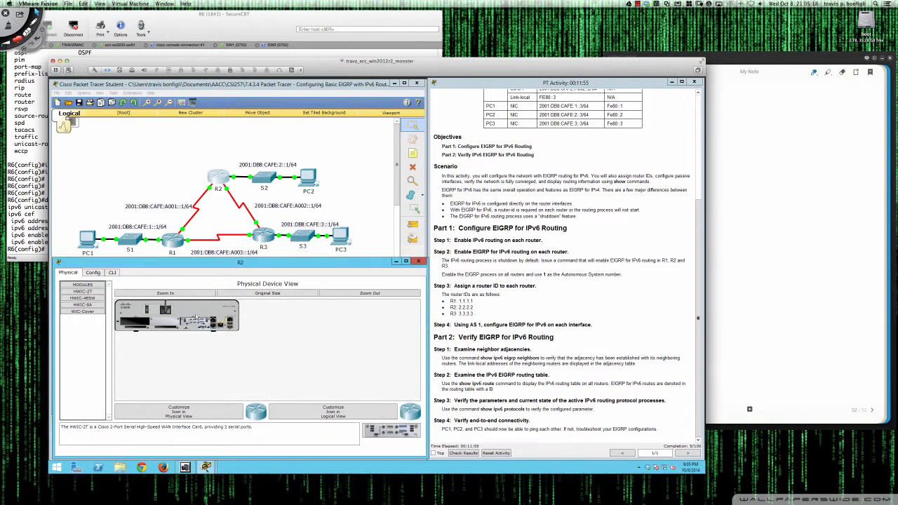
{"action": "left_click", "coordinate": [112, 272]}
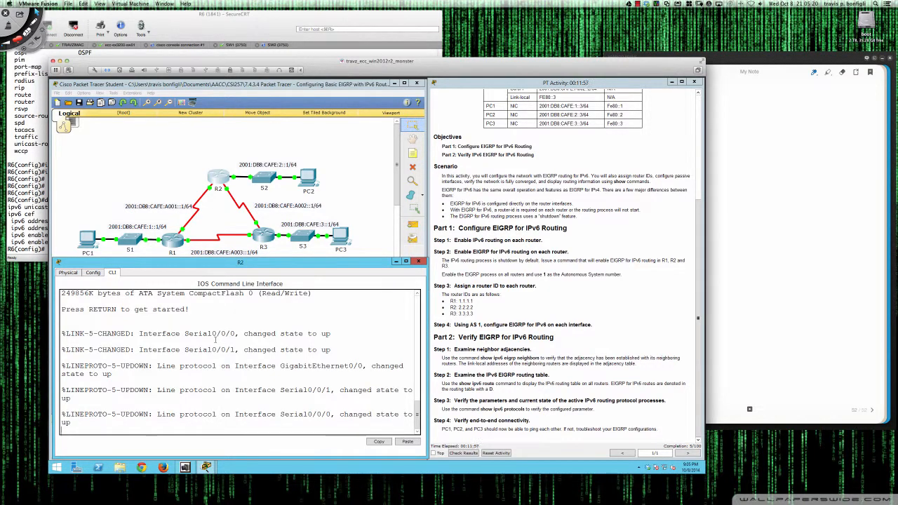
{"action": "key", "text": "Return"}
{"action": "key", "text": "Return"}
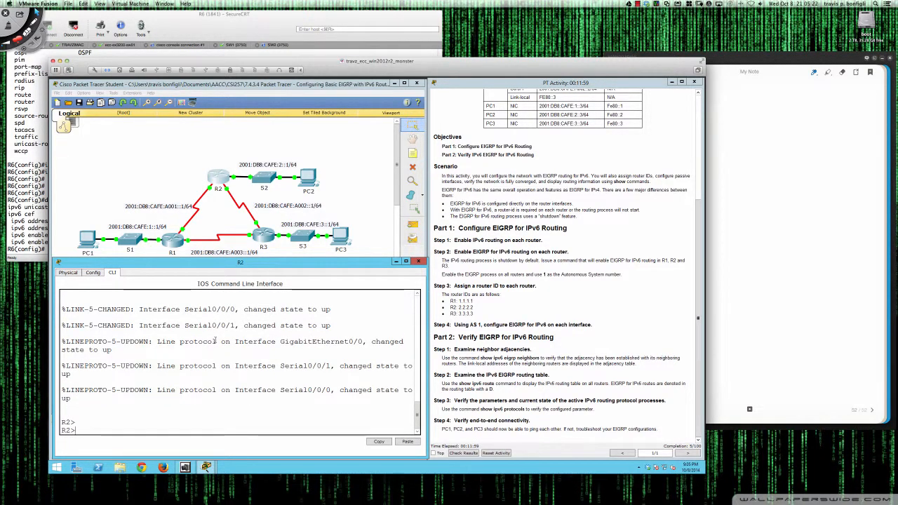
Enter global configuration mode on R2 and enable ipv6 unicast-routing
{"action": "type", "text": "en"}
{"action": "key", "text": "Return"}
{"action": "type", "text": "conf t"}
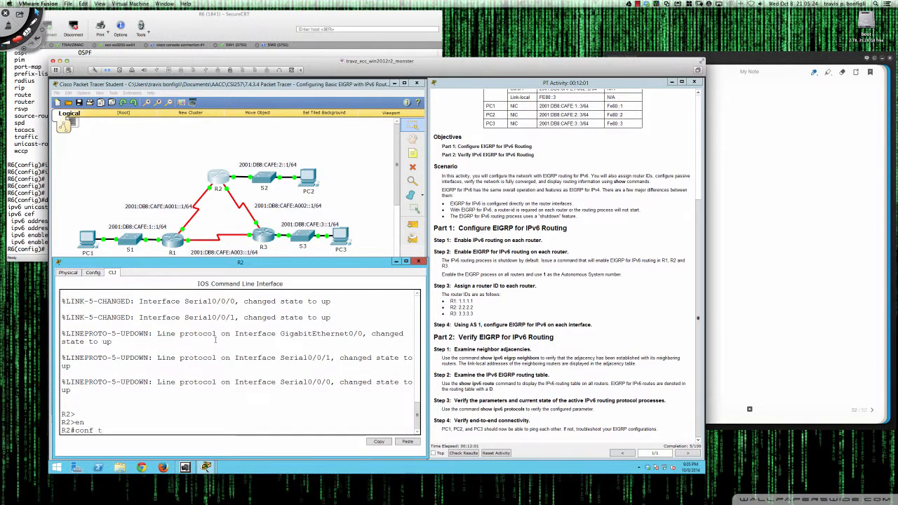
{"action": "key", "text": "Return"}
{"action": "key", "text": "Return"}
{"action": "key", "text": "Return"}
{"action": "type", "text": "ig)#i"}
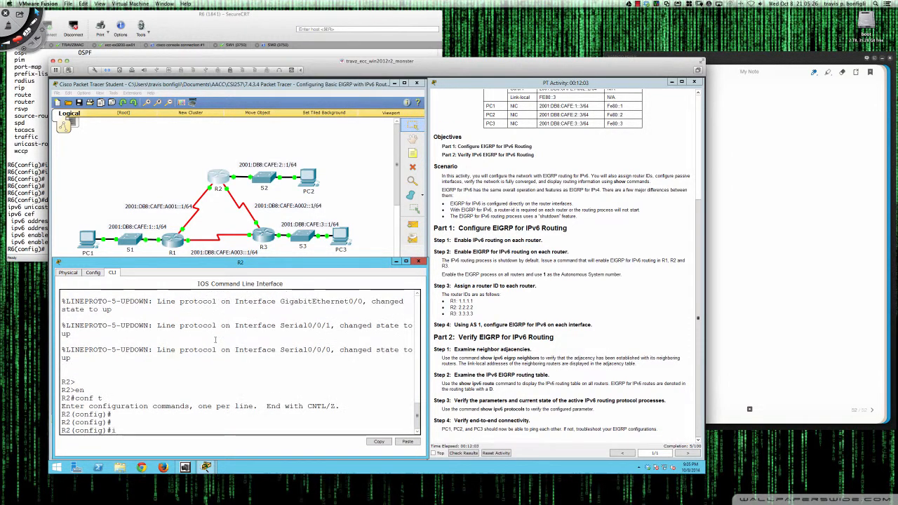
{"action": "type", "text": "pv6 un"}
{"action": "key", "text": "Tab"}
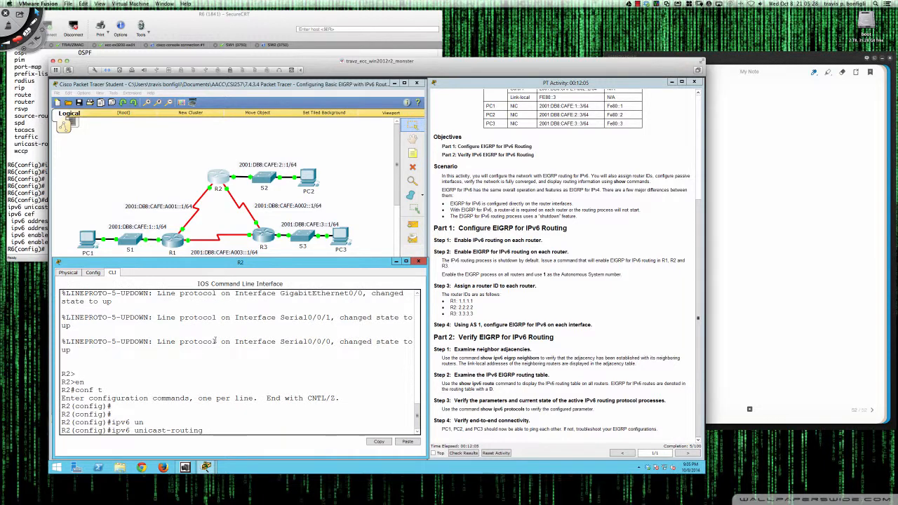
{"action": "key", "text": "Return"}
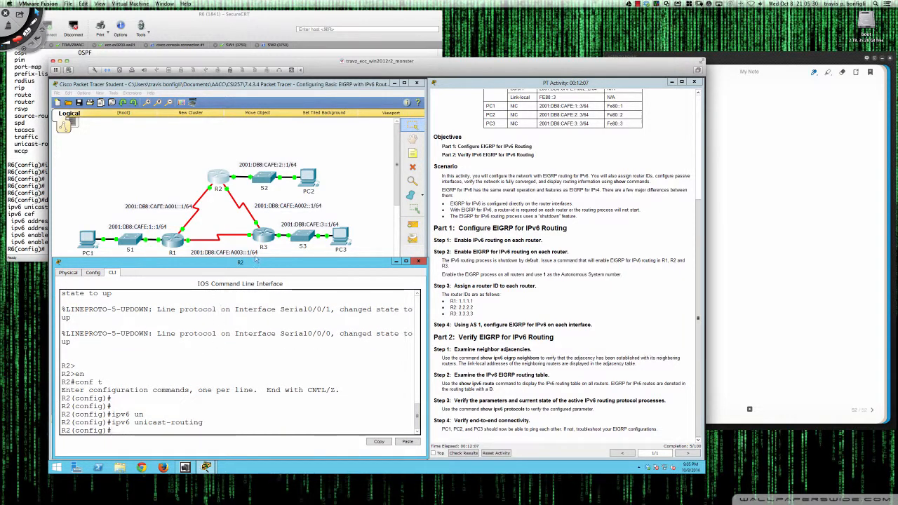
Open router R3's command line, with its window placed below the topology and widened up to the activity instructions
{"action": "left_click", "coordinate": [264, 236]}
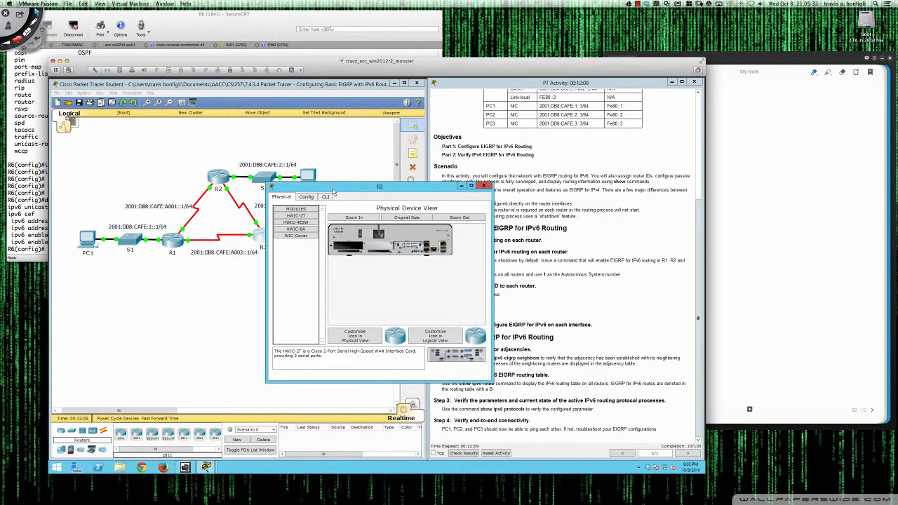
{"action": "left_click_drag", "start_coordinate": [334, 191], "coordinate": [119, 268]}
{"action": "left_click_drag", "start_coordinate": [278, 345], "coordinate": [425, 344]}
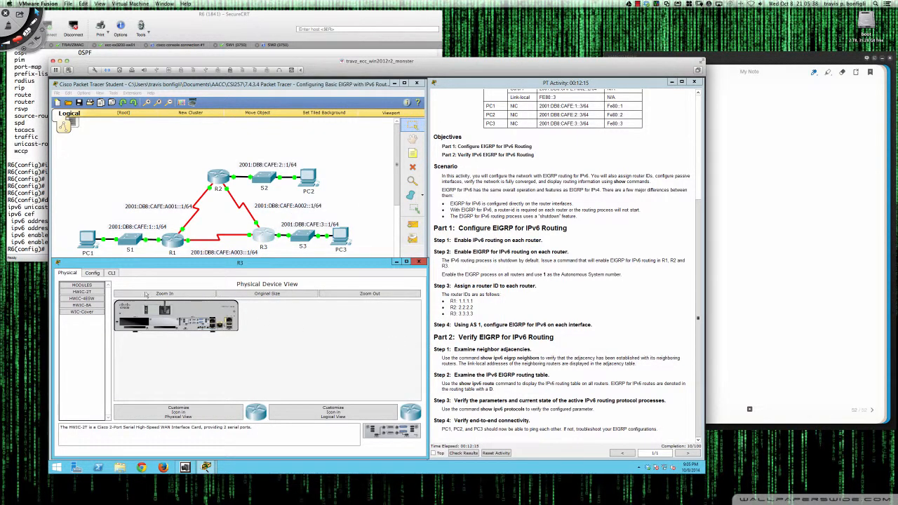
{"action": "left_click", "coordinate": [112, 272]}
{"action": "key", "text": "Return"}
{"action": "key", "text": "Return"}
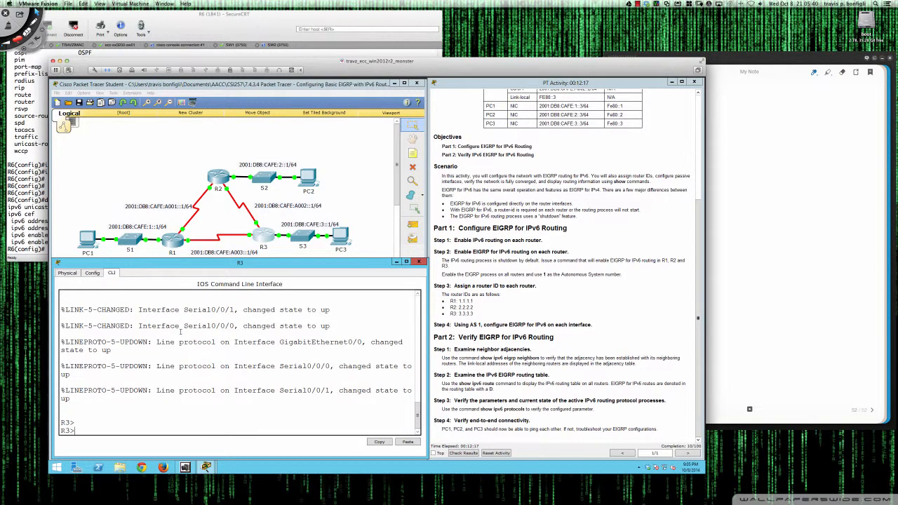
Enter global configuration mode on R3 and enable ipv6 unicast-routing
{"action": "type", "text": "en"}
{"action": "key", "text": "Return"}
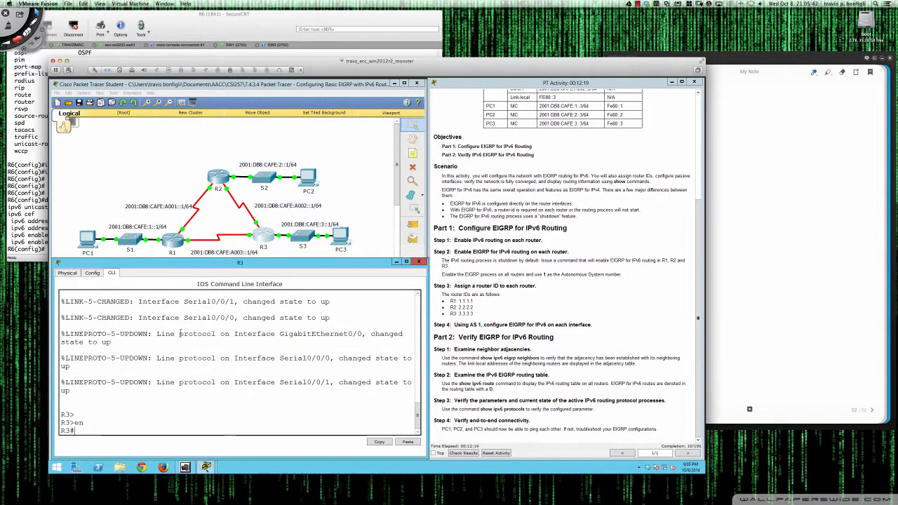
{"action": "key", "text": "Return"}
{"action": "key", "text": "Return"}
{"action": "key", "text": "Return"}
{"action": "type", "text": "conf t"}
{"action": "key", "text": "Return"}
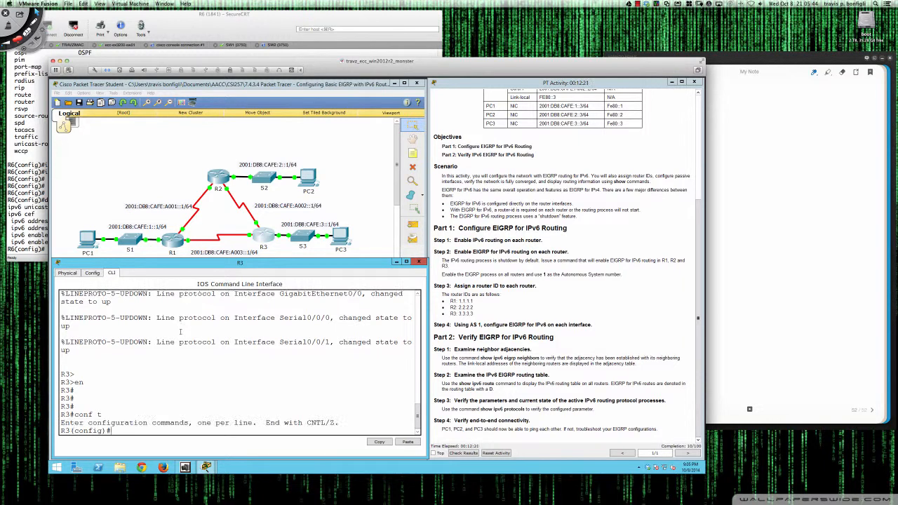
{"action": "type", "text": "ipv6 u"}
{"action": "key", "text": "Tab"}
{"action": "type", "text": "n"}
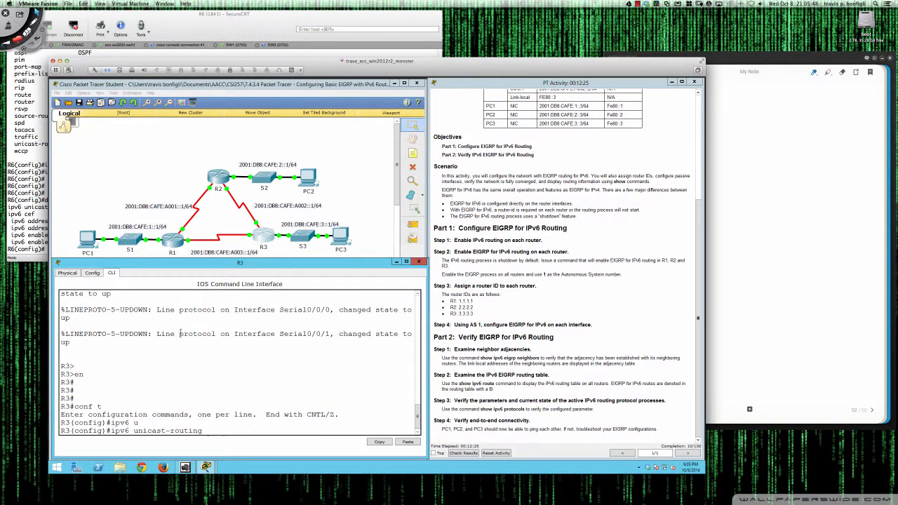
{"action": "key", "text": "Return"}
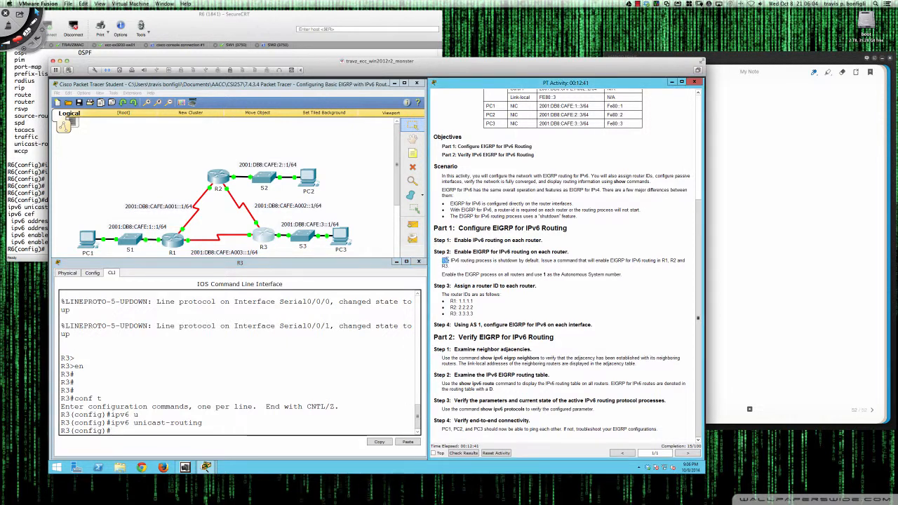
Read the Step 2 instruction about enabling EIGRP for IPv6 and list the global ipv6 options on R3
{"action": "left_click_drag", "start_coordinate": [444, 260], "coordinate": [451, 266]}
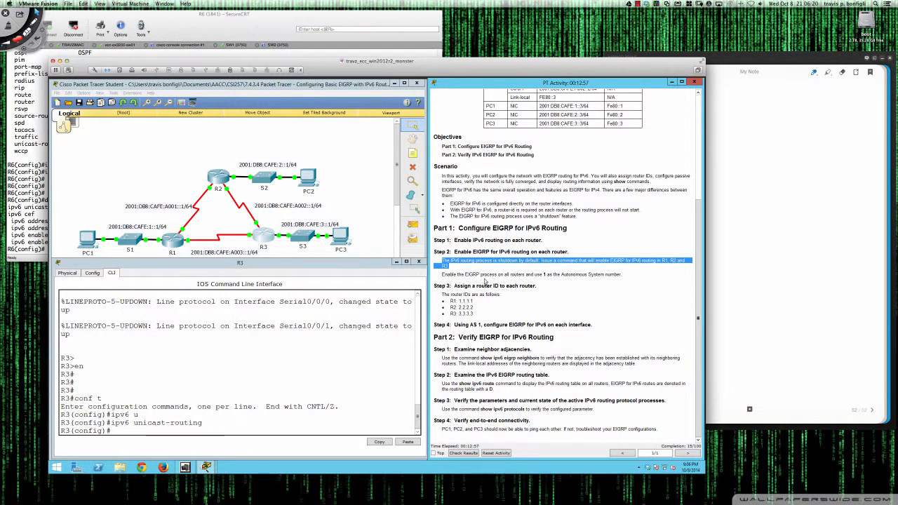
{"action": "left_click", "coordinate": [470, 263]}
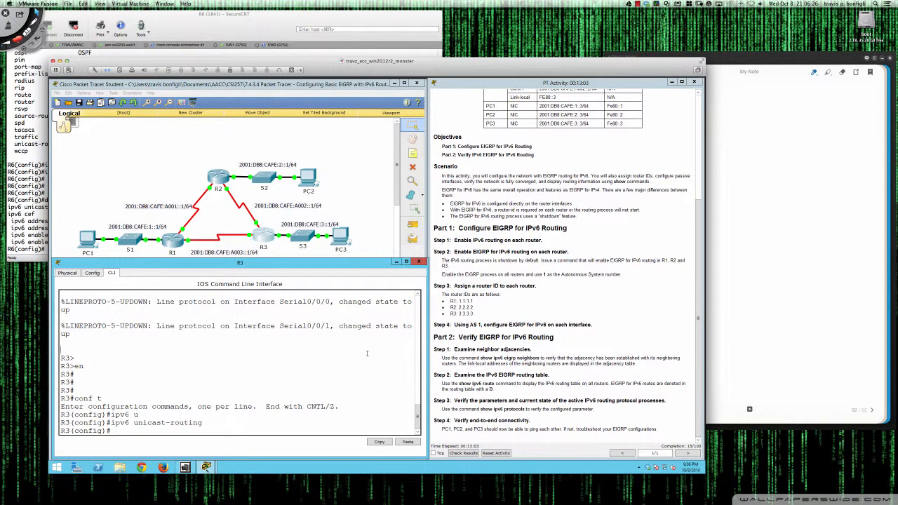
{"action": "key", "text": "Return"}
{"action": "key", "text": "Return"}
{"action": "key", "text": "Return"}
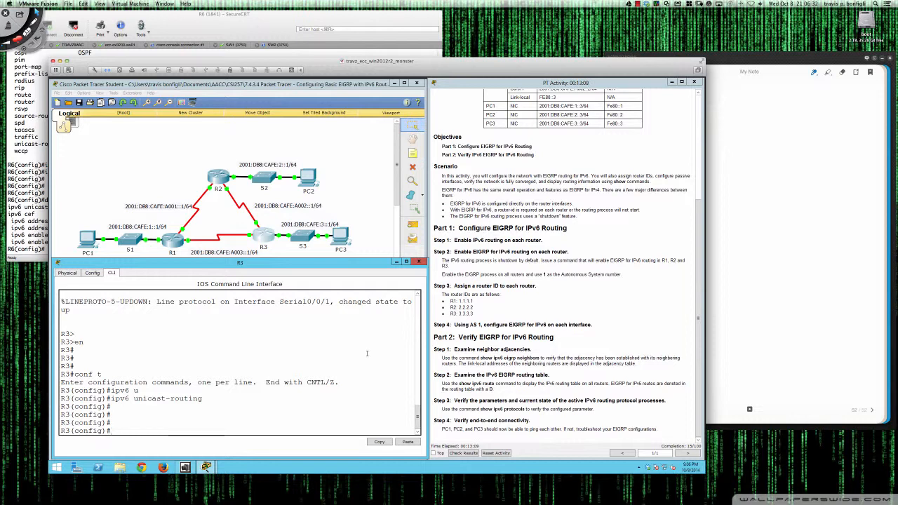
{"action": "type", "text": "ipv6 ?"}
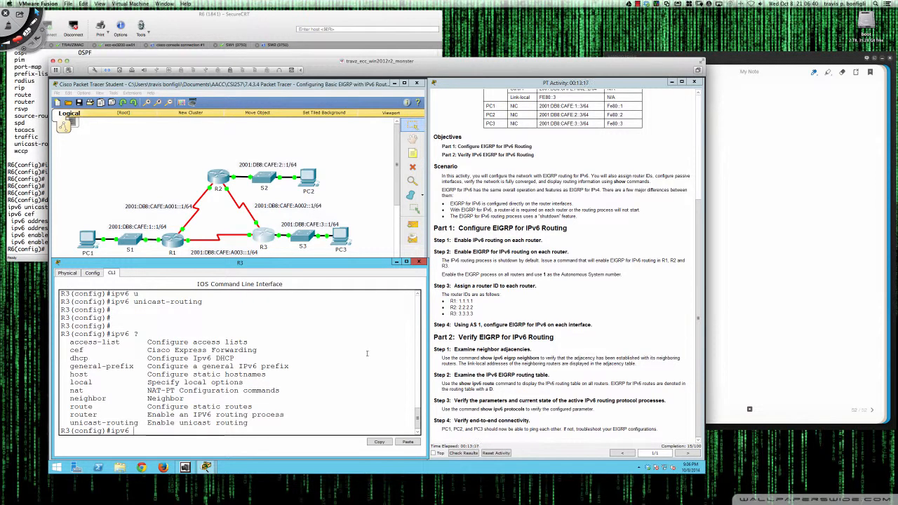
{"action": "type", "text": "router ?ei"}
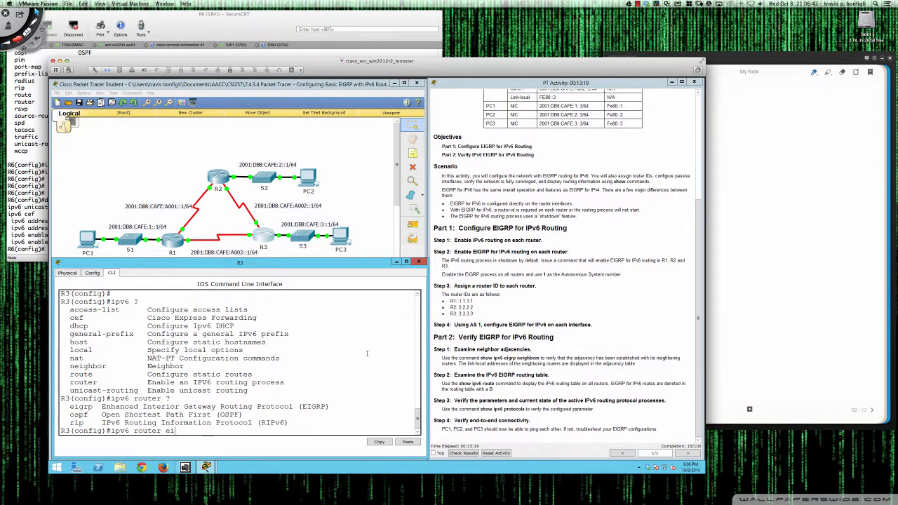
{"action": "type", "text": "grp ?"}
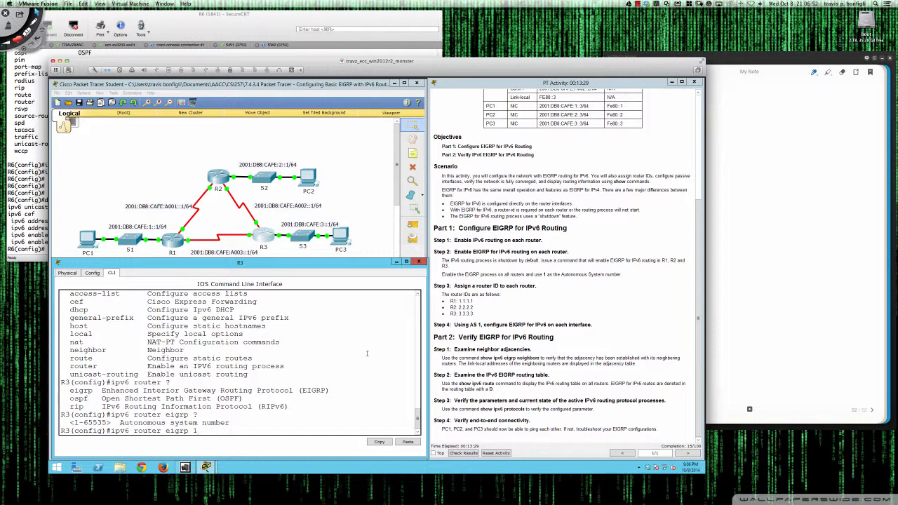
Check the ipv6 router options on R3 and create the IPv6 EIGRP process with autonomous system number 1
{"action": "type", "text": "1"}
{"action": "key", "text": "Return"}
{"action": "key", "text": "Return"}
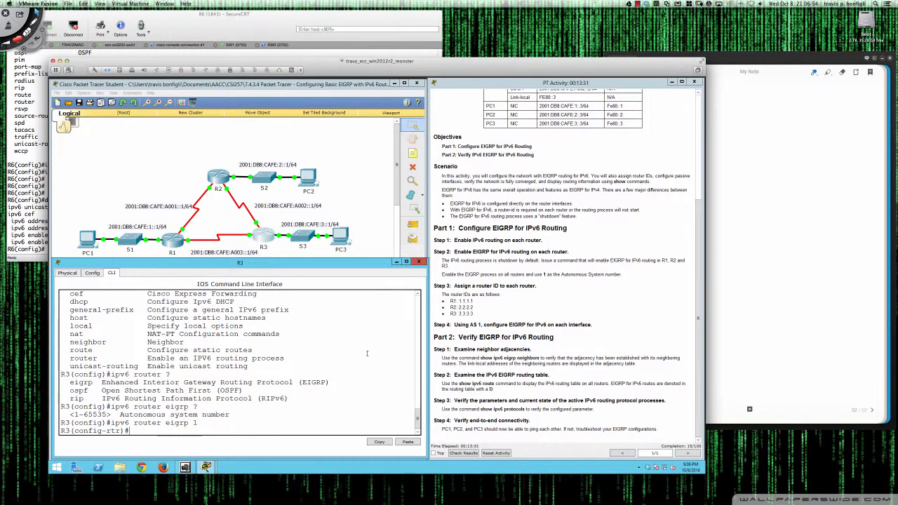
{"action": "key", "text": "Return"}
{"action": "key", "text": "Return"}
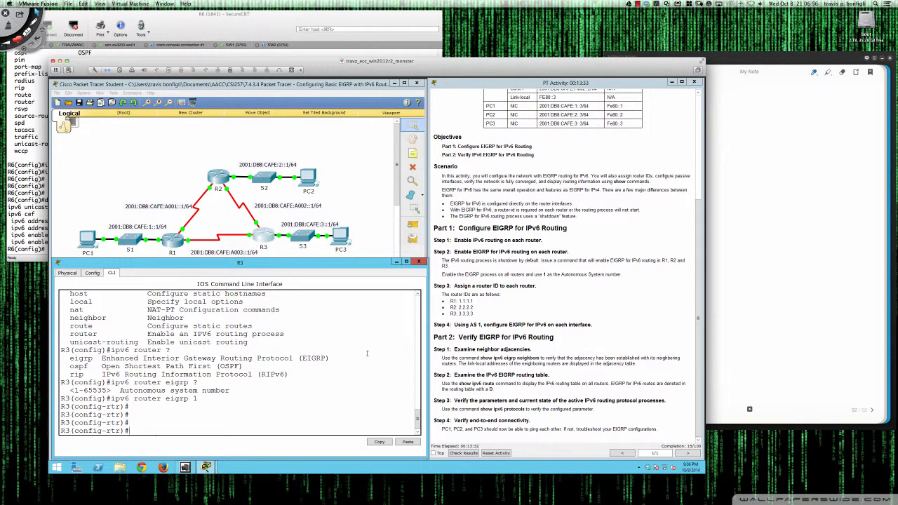
List R3's EIGRP router-mode commands and page through the running configuration to examine the ipv6 router eigrp 1 section
{"action": "type", "text": "?"}
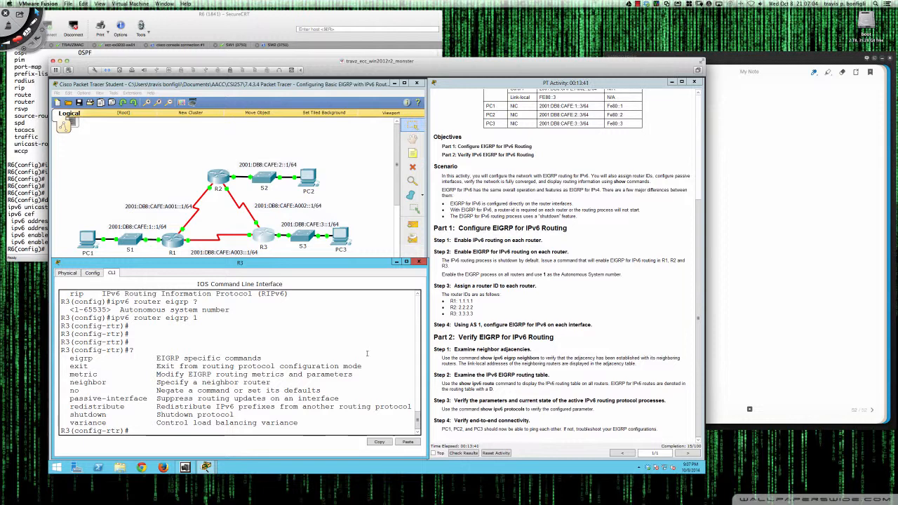
{"action": "type", "text": "do sh run"}
{"action": "key", "text": "Return"}
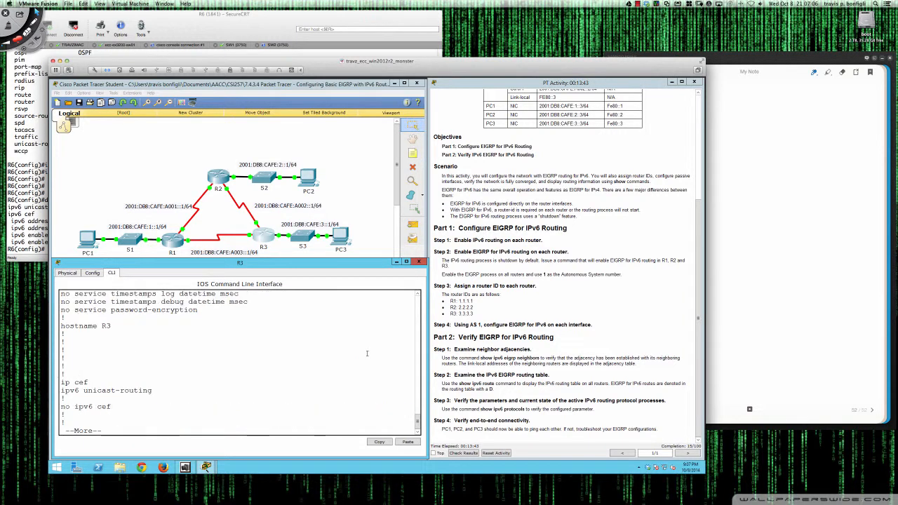
{"action": "key", "text": "space"}
{"action": "key", "text": "space"}
{"action": "key", "text": "space"}
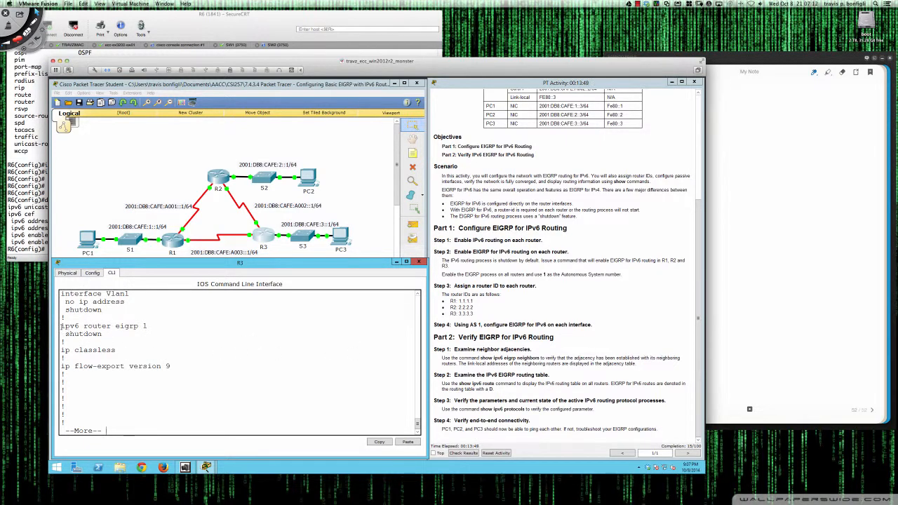
{"action": "left_click_drag", "start_coordinate": [61, 326], "coordinate": [104, 333]}
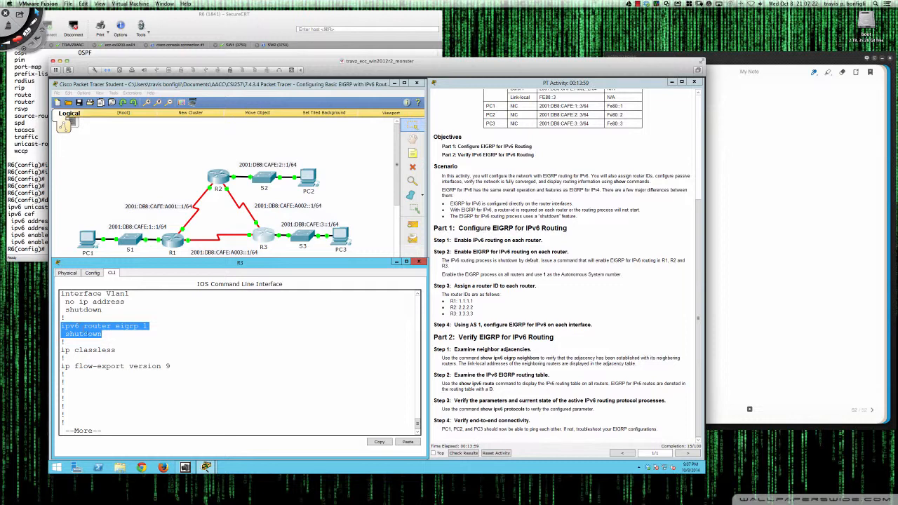
{"action": "left_click", "coordinate": [178, 392]}
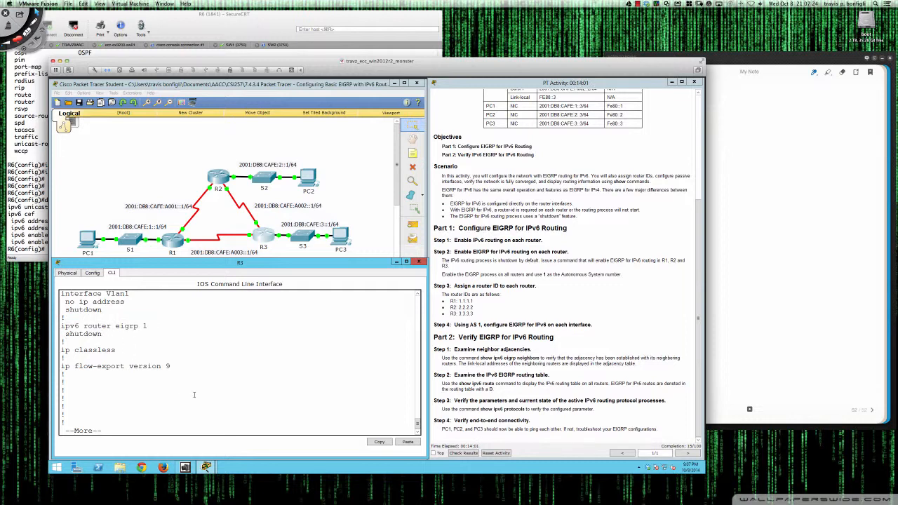
Quit the configuration listing and activate R3's IPv6 EIGRP process with no shut
{"action": "type", "text": "q"}
{"action": "type", "text": "no shut"}
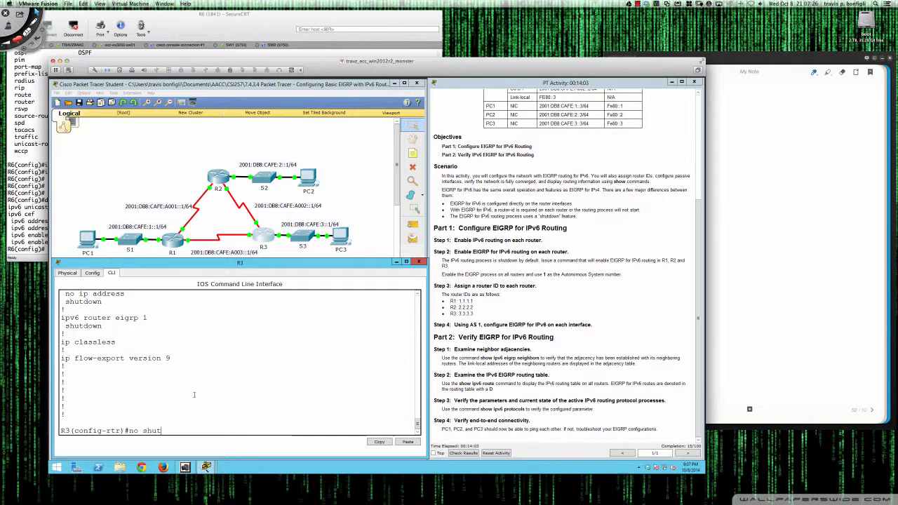
{"action": "key", "text": "Return"}
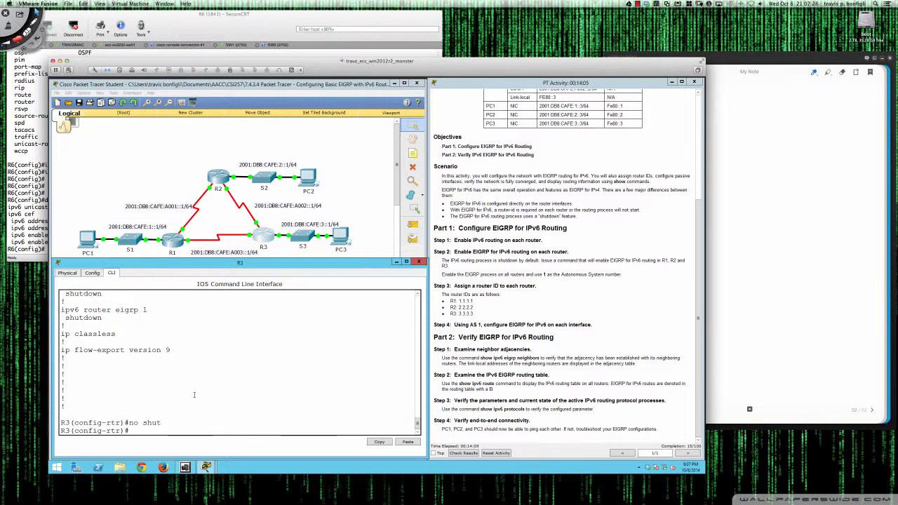
Page through R3's running configuration to examine the ipv6 router eigrp 1 section and quit the listing
{"action": "type", "text": "do sh run"}
{"action": "key", "text": "Return"}
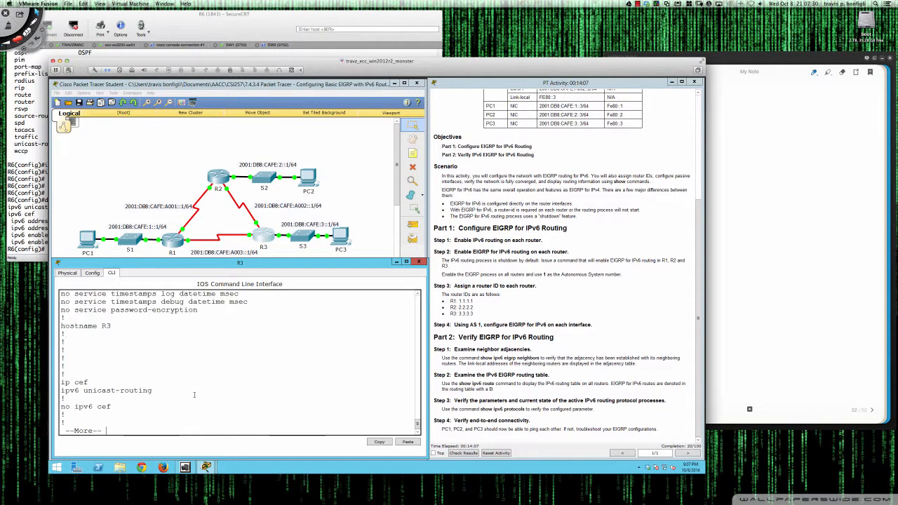
{"action": "key", "text": "space"}
{"action": "key", "text": "space"}
{"action": "key", "text": "space"}
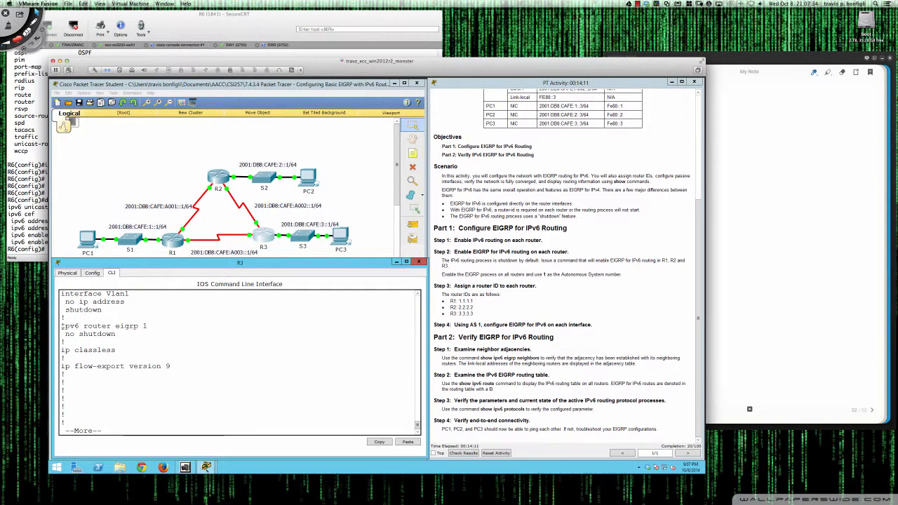
{"action": "left_click_drag", "start_coordinate": [61, 325], "coordinate": [120, 335]}
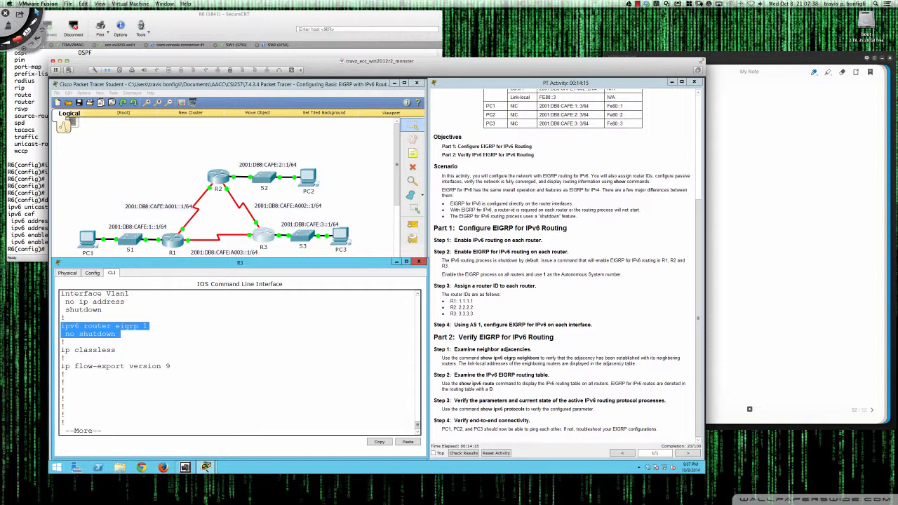
{"action": "left_click", "coordinate": [176, 334]}
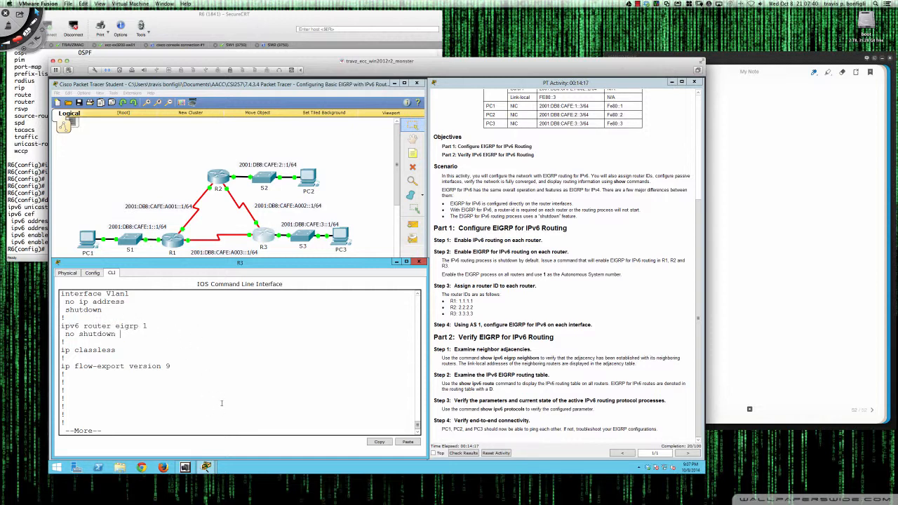
{"action": "key", "text": "q"}
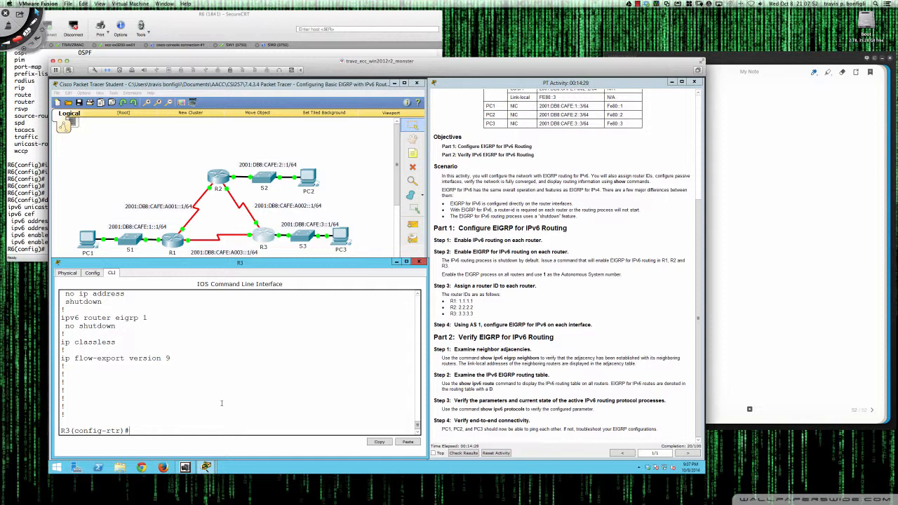
On R2, create the IPv6 EIGRP process with autonomous system number 1 and activate it with no shut
{"action": "left_click", "coordinate": [218, 177]}
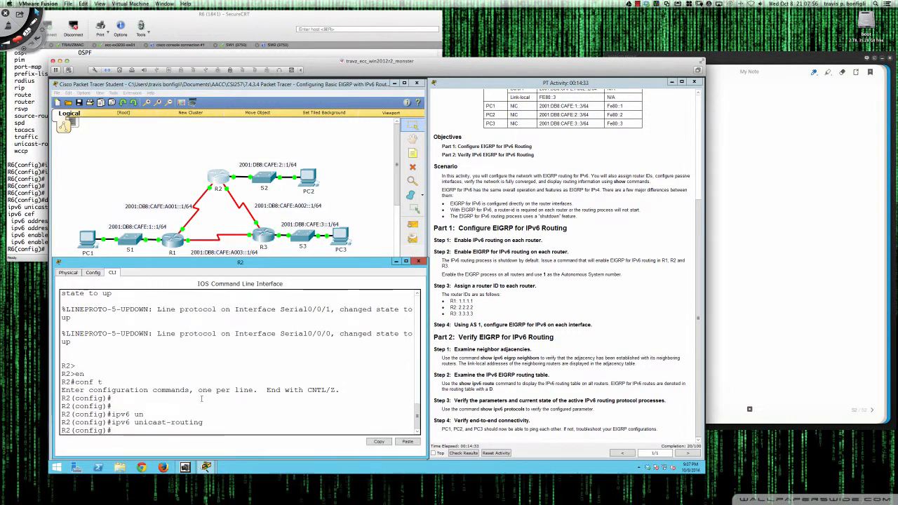
{"action": "key", "text": "Return"}
{"action": "key", "text": "Return"}
{"action": "key", "text": "Return"}
{"action": "type", "text": "ipv"}
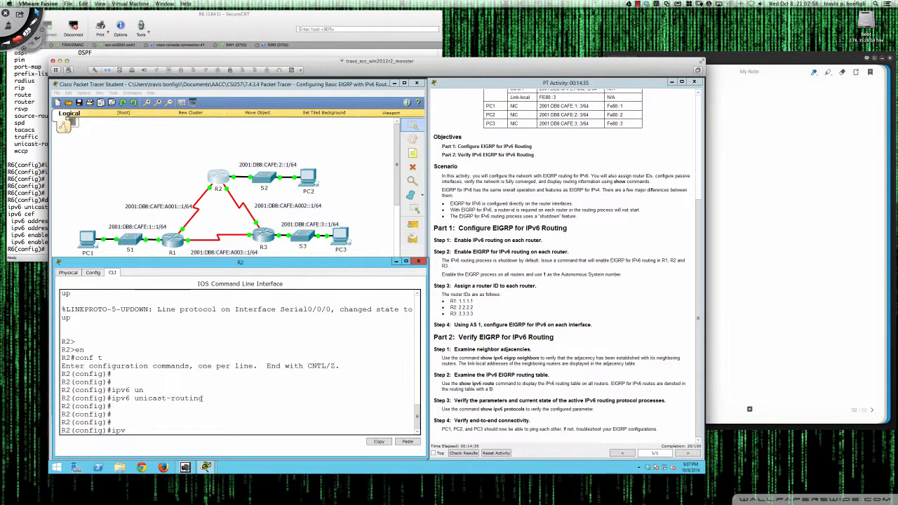
{"action": "type", "text": "6 router eigrp 1"}
{"action": "key", "text": "Return"}
{"action": "type", "text": "no shut"}
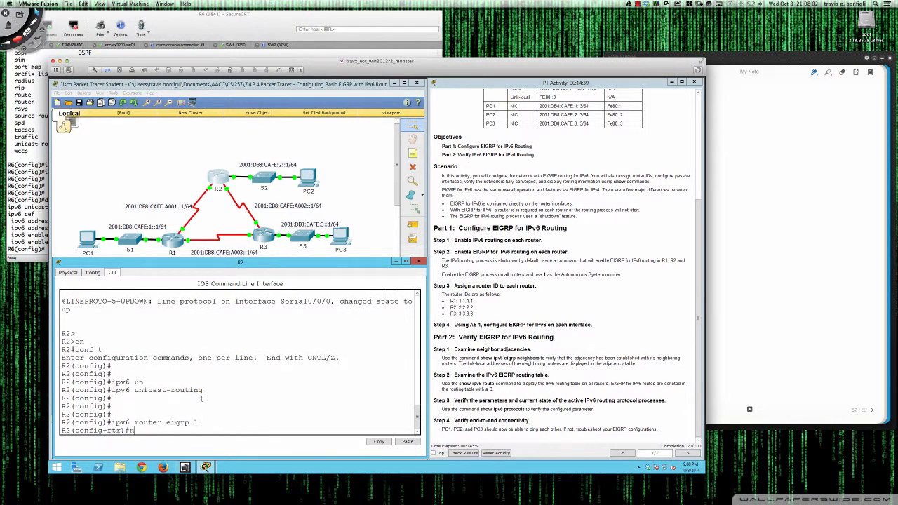
{"action": "key", "text": "Return"}
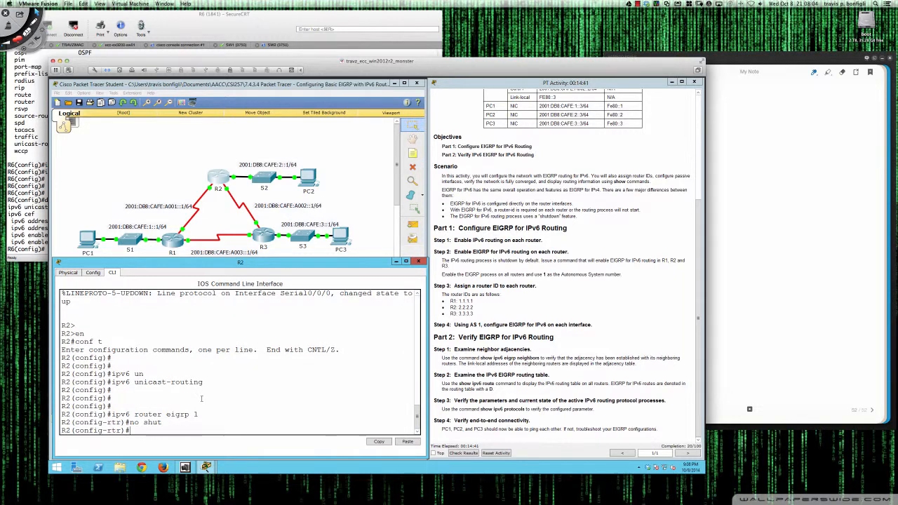
On R1, create the IPv6 EIGRP process with autonomous system number 1 and activate it with no shut
{"action": "left_click", "coordinate": [170, 240]}
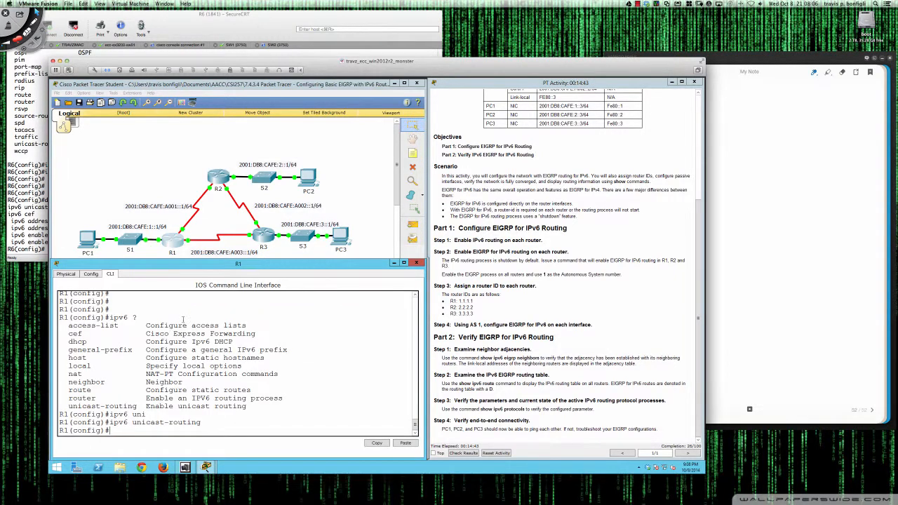
{"action": "key", "text": "Return"}
{"action": "key", "text": "Return"}
{"action": "key", "text": "Return"}
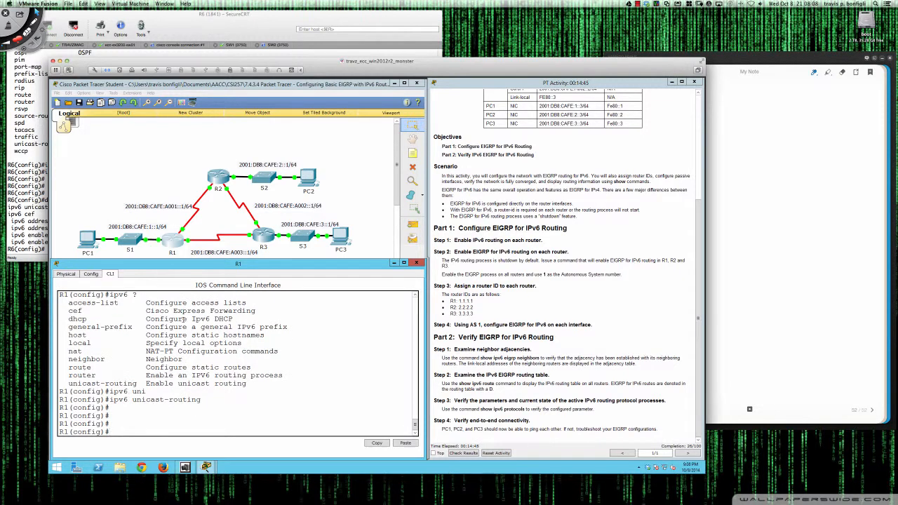
{"action": "type", "text": "ipv6 router eigrp 1"}
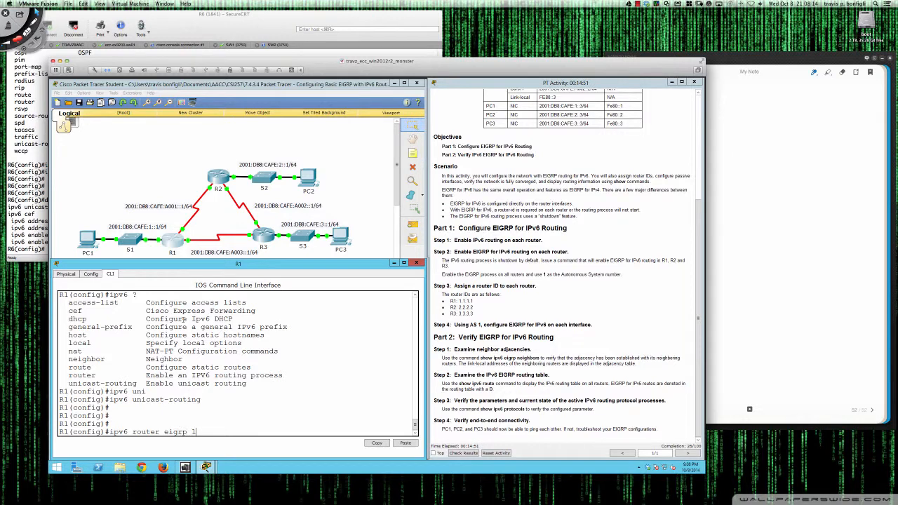
{"action": "key", "text": "Return"}
{"action": "type", "text": "no shut"}
{"action": "key", "text": "Return"}
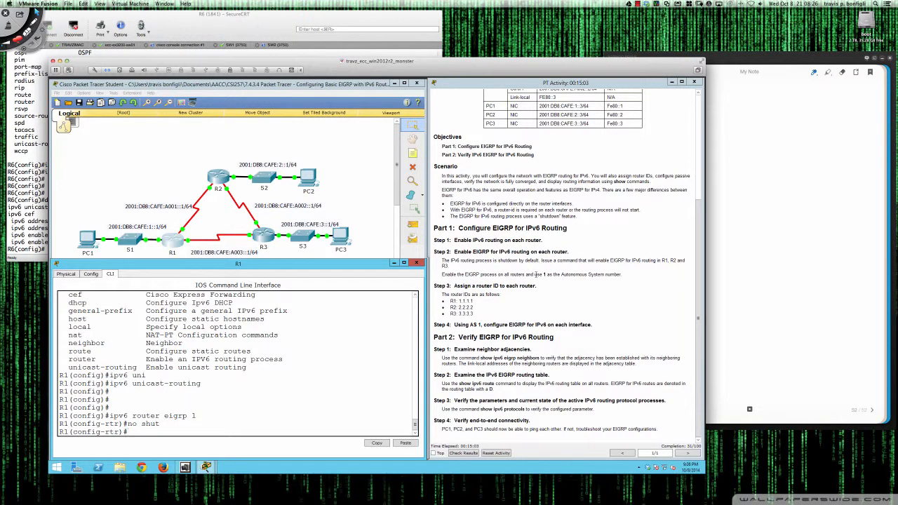
Read the instructions on the autonomous system number and the Step 3 router IDs for R1, R2 and R3
{"action": "left_click_drag", "start_coordinate": [535, 274], "coordinate": [554, 274]}
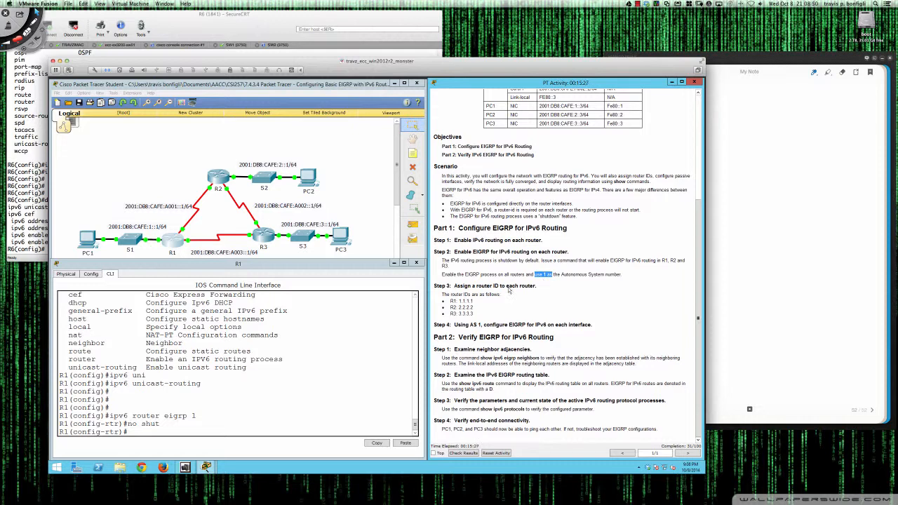
{"action": "left_click", "coordinate": [481, 300]}
{"action": "left_click_drag", "start_coordinate": [443, 295], "coordinate": [479, 312]}
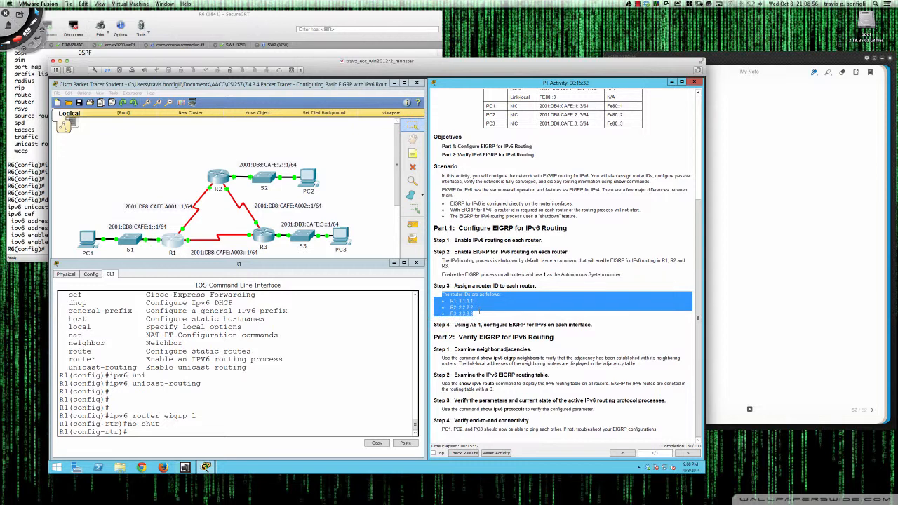
{"action": "left_click", "coordinate": [479, 312]}
{"action": "left_click", "coordinate": [333, 372]}
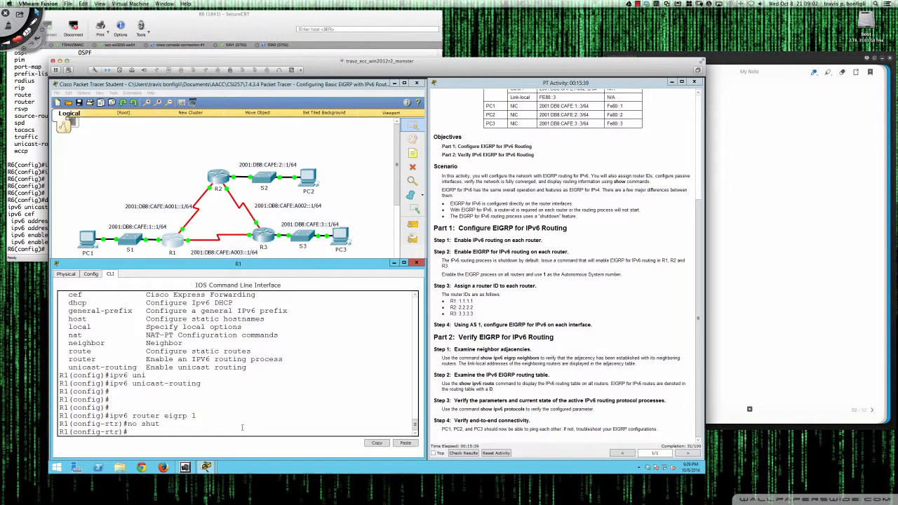
List R1's EIGRP router-mode commands and eigrp options, and set R1's EIGRP router ID to 1.1.1.1
{"action": "type", "text": "?"}
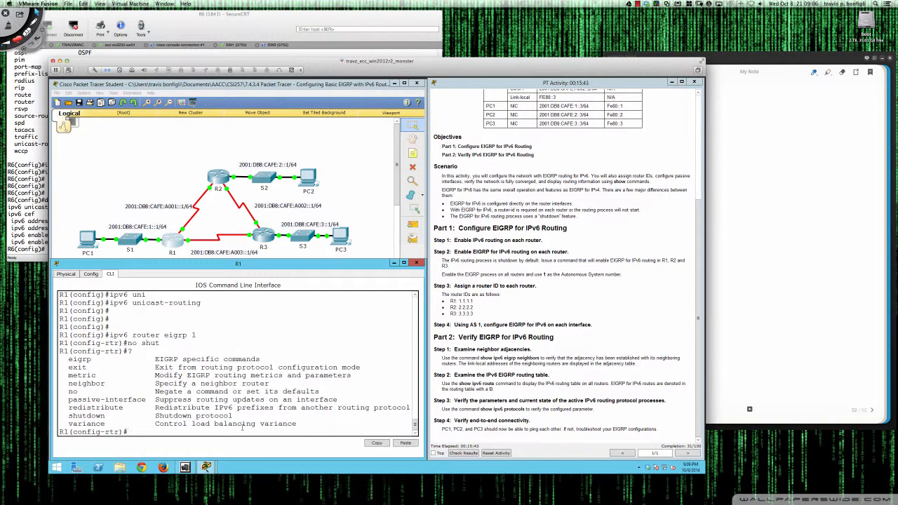
{"action": "type", "text": "eigrp ?"}
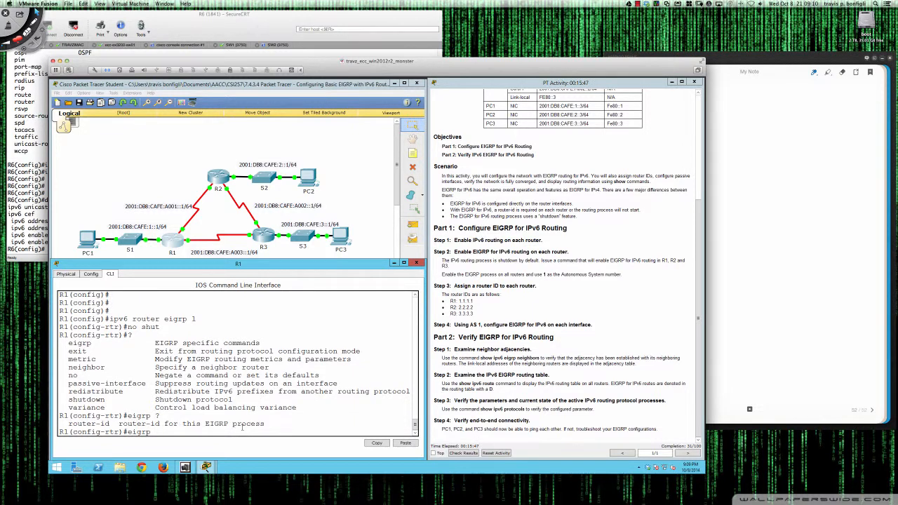
{"action": "type", "text": "rou"}
{"action": "key", "text": "Tab"}
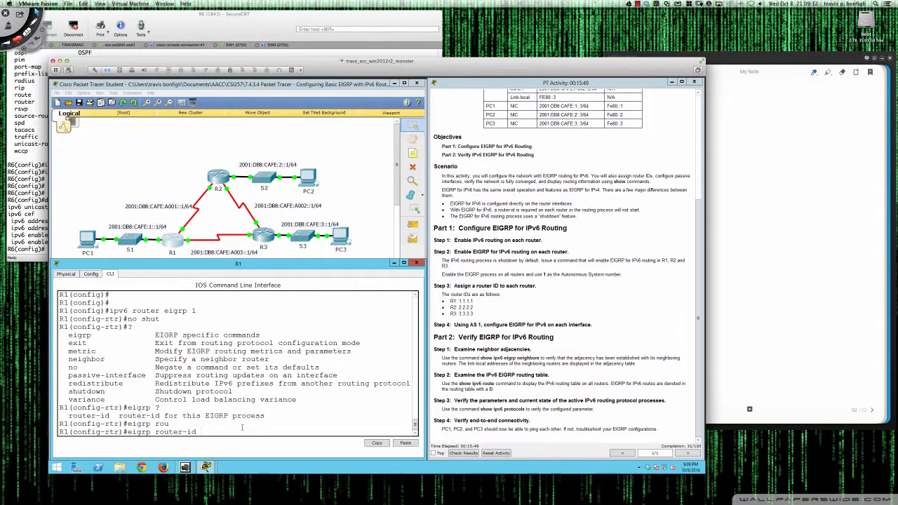
{"action": "type", "text": "1.1.1.1"}
{"action": "key", "text": "Return"}
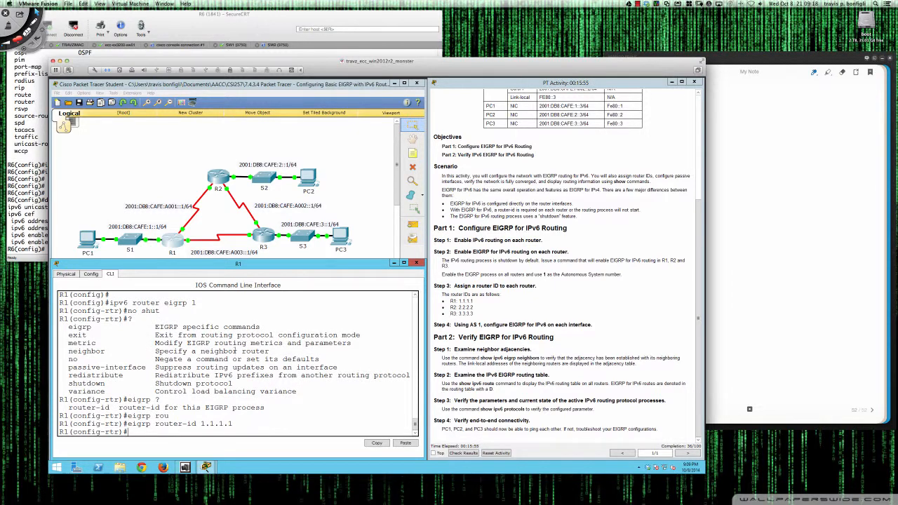
On R2, assign the EIGRP router ID 1.1.1.1 and correct it to 2.2.2.2
{"action": "left_click", "coordinate": [219, 175]}
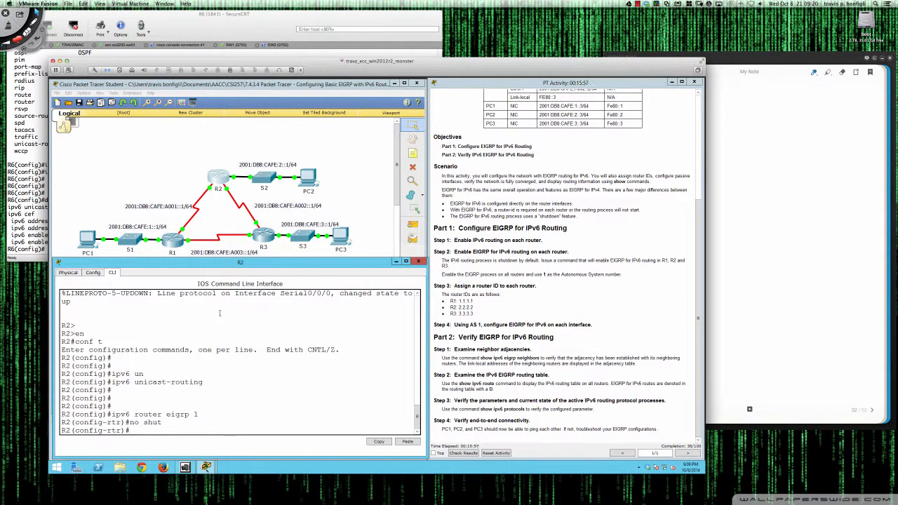
{"action": "key", "text": "Return"}
{"action": "key", "text": "Return"}
{"action": "key", "text": "Return"}
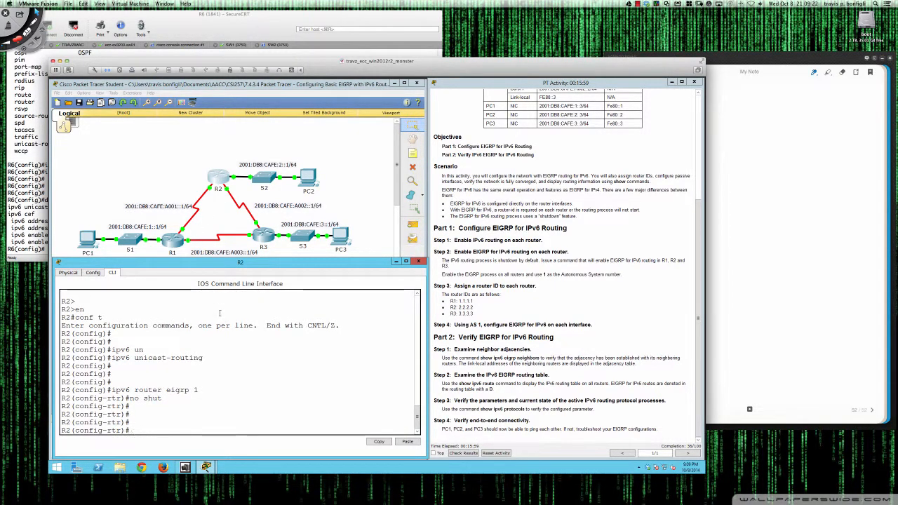
{"action": "type", "text": "eigrp rou"}
{"action": "key", "text": "Tab"}
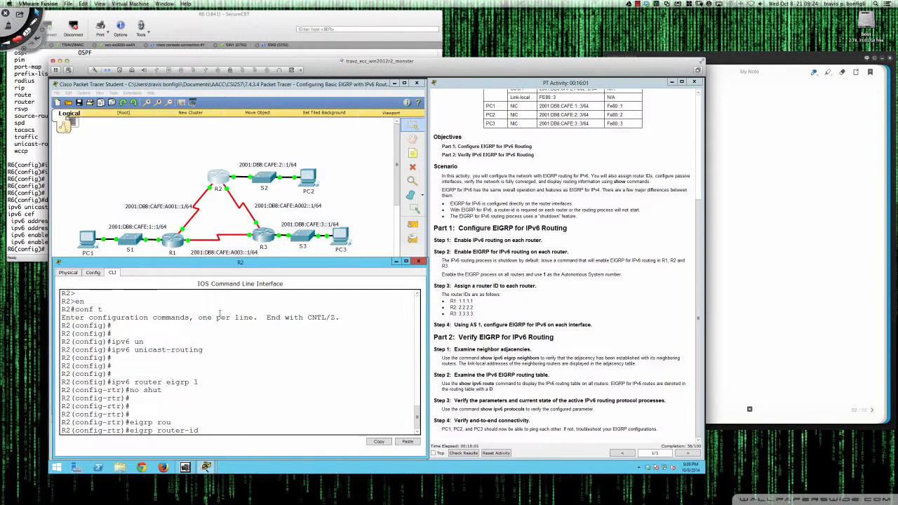
{"action": "type", "text": "1.1.1.1"}
{"action": "key", "text": "Return"}
{"action": "key", "text": "Up"}
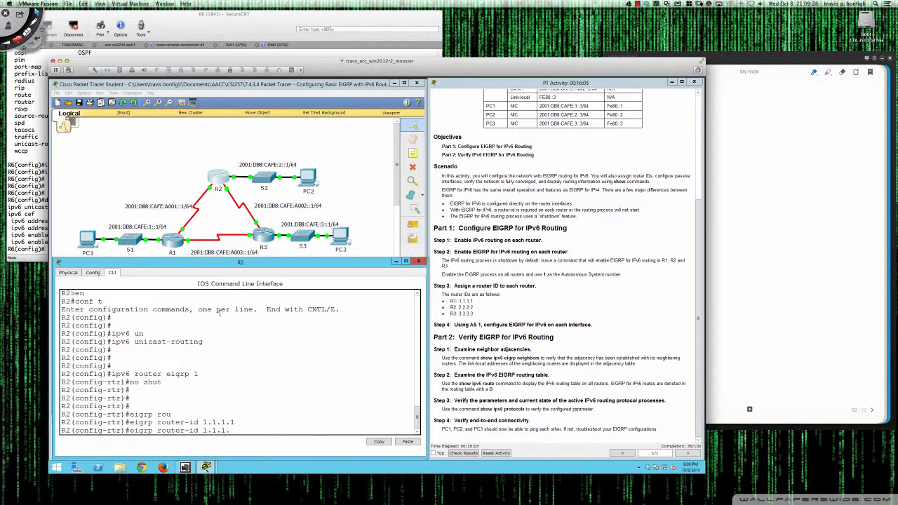
{"action": "key", "text": "BackSpace"}
{"action": "key", "text": "BackSpace"}
{"action": "key", "text": "BackSpace"}
{"action": "key", "text": "BackSpace"}
{"action": "key", "text": "BackSpace"}
{"action": "key", "text": "BackSpace"}
{"action": "key", "text": "BackSpace"}
{"action": "type", "text": "2.2.2.2"}
{"action": "key", "text": "Return"}
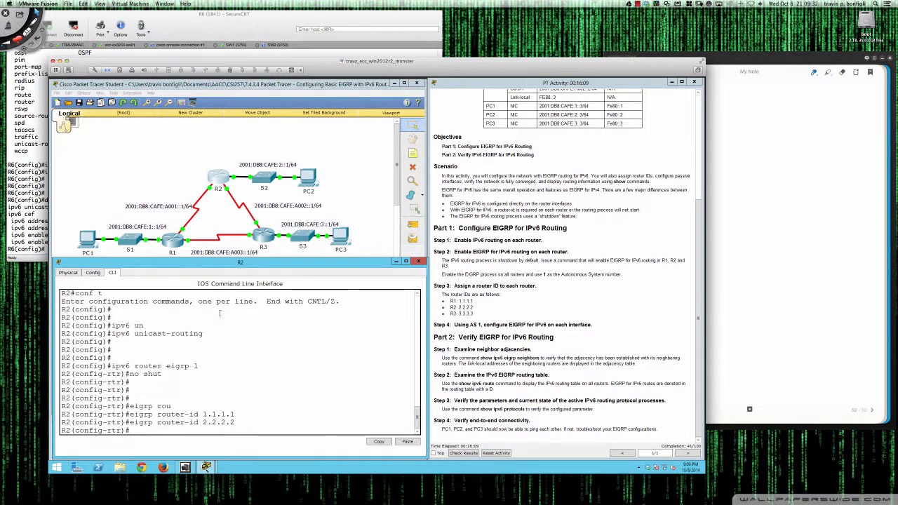
Page through R2's running configuration to check the router ID and shutdown state under ipv6 router eigrp 1
{"action": "type", "text": "do sh run"}
{"action": "key", "text": "Return"}
{"action": "key", "text": "space"}
{"action": "key", "text": "space"}
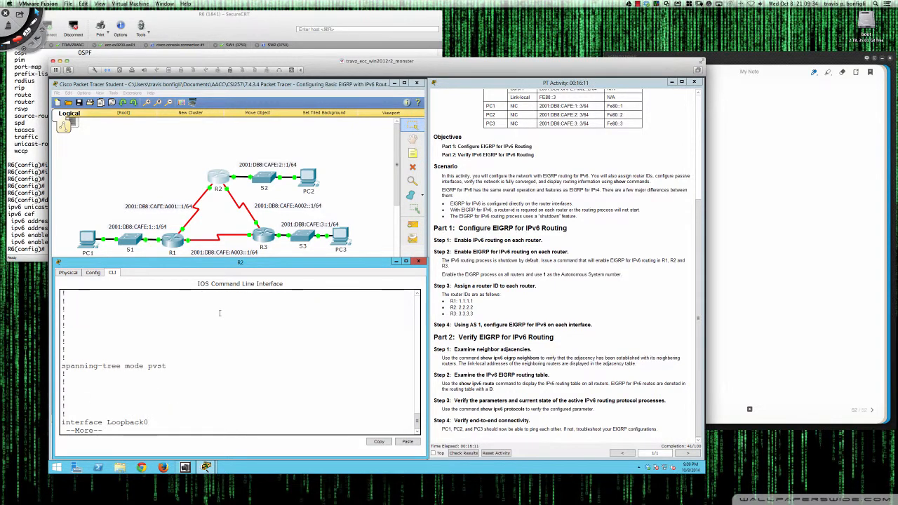
{"action": "key", "text": "space"}
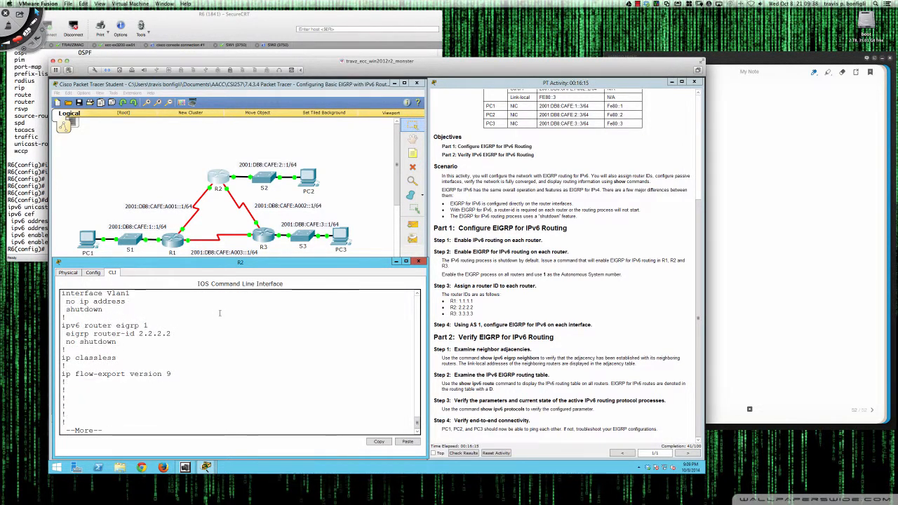
{"action": "key", "text": "space"}
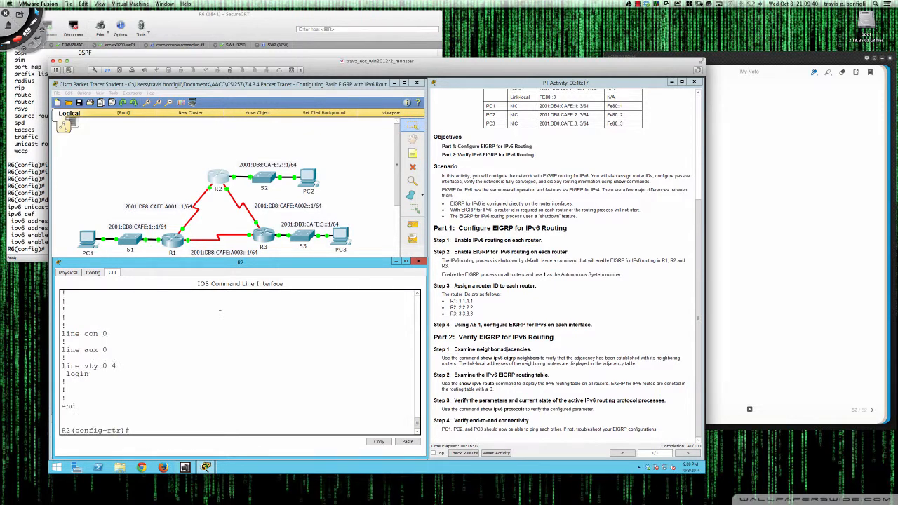
On R3, check the expected router-id format and set the EIGRP router ID to 3.3.3.3
{"action": "left_click", "coordinate": [271, 237]}
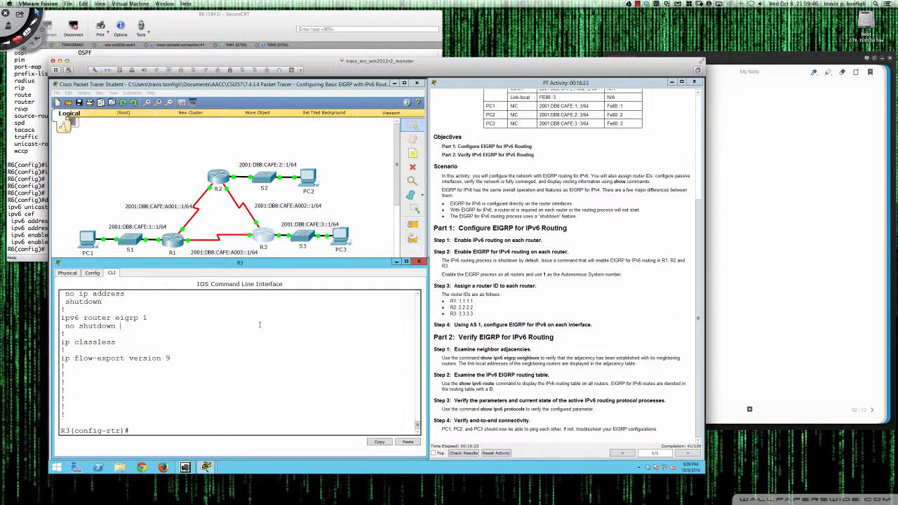
{"action": "key", "text": "Return"}
{"action": "key", "text": "Return"}
{"action": "key", "text": "Return"}
{"action": "key", "text": "Return"}
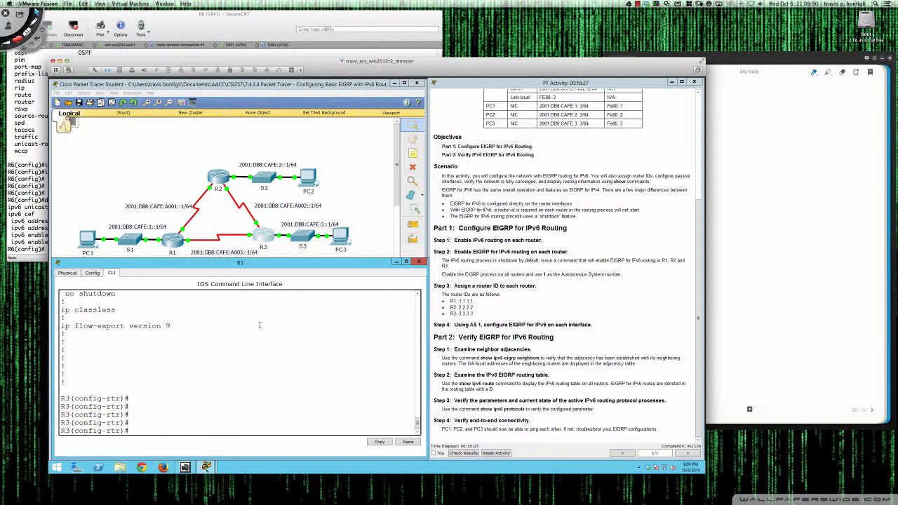
{"action": "type", "text": "eigrp rou"}
{"action": "key", "text": "Tab"}
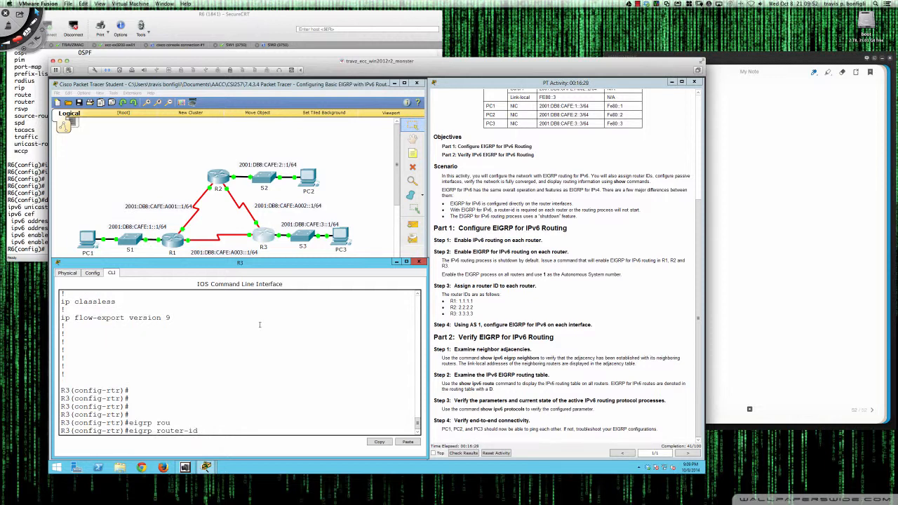
{"action": "type", "text": "3.3.3."}
{"action": "key", "text": "BackSpace"}
{"action": "key", "text": "BackSpace"}
{"action": "key", "text": "BackSpace"}
{"action": "key", "text": "BackSpace"}
{"action": "key", "text": "BackSpace"}
{"action": "key", "text": "BackSpace"}
{"action": "type", "text": "?"}
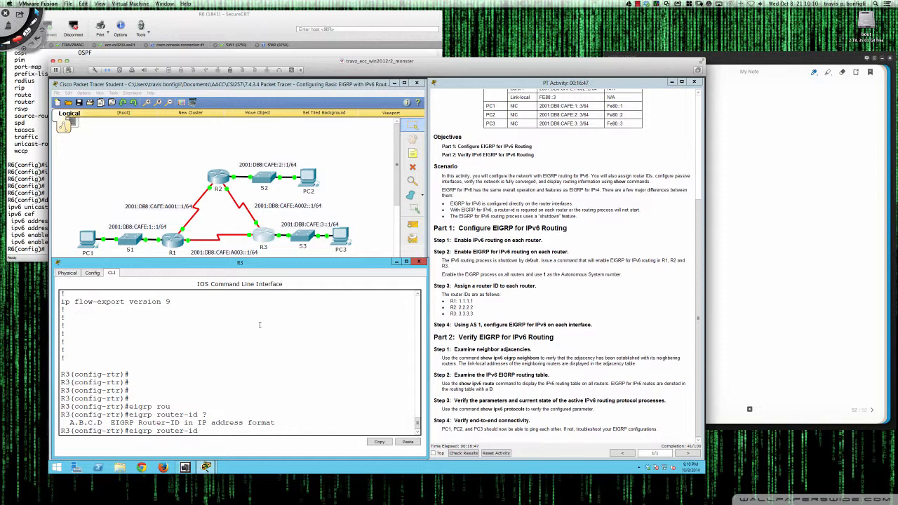
{"action": "type", "text": "3.3.3.3"}
{"action": "key", "text": "Return"}
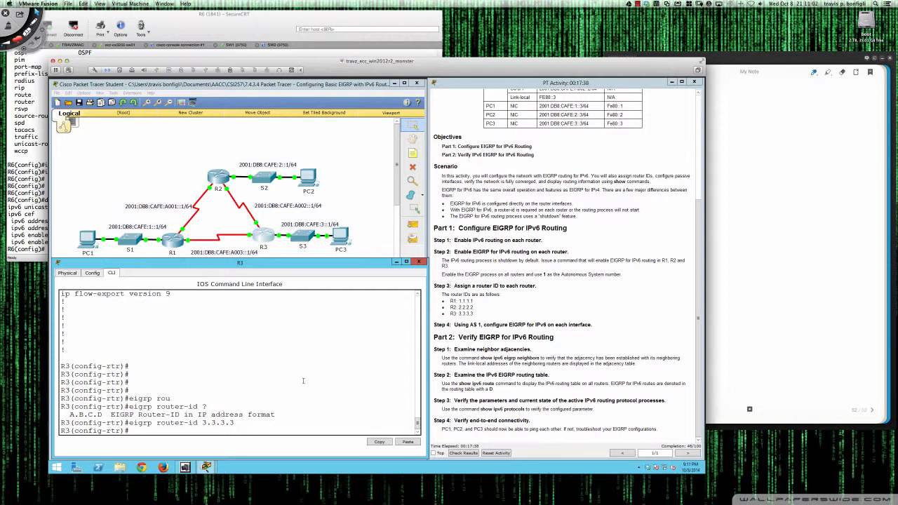
On R3, enter interface configuration for gi0/0 and list the available interface commands
{"action": "key", "text": "Return"}
{"action": "key", "text": "Return"}
{"action": "key", "text": "Return"}
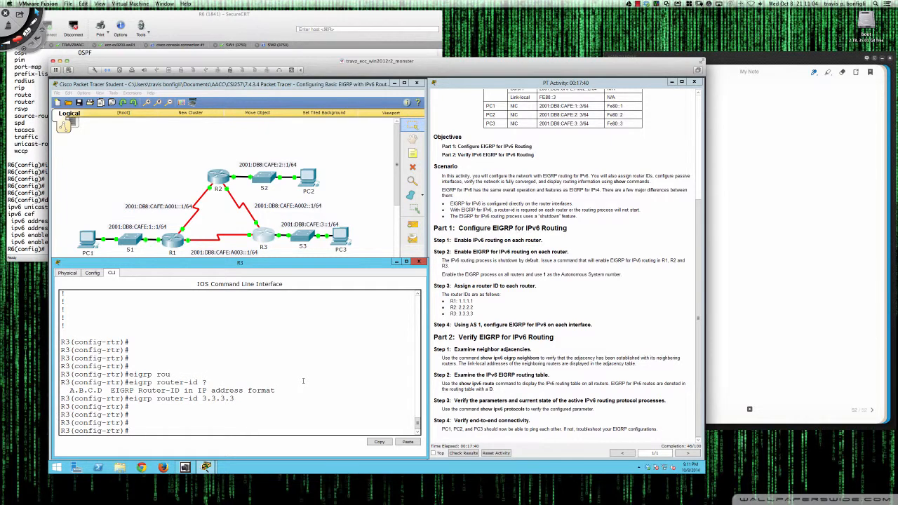
{"action": "type", "text": "int gi0/0"}
{"action": "key", "text": "Return"}
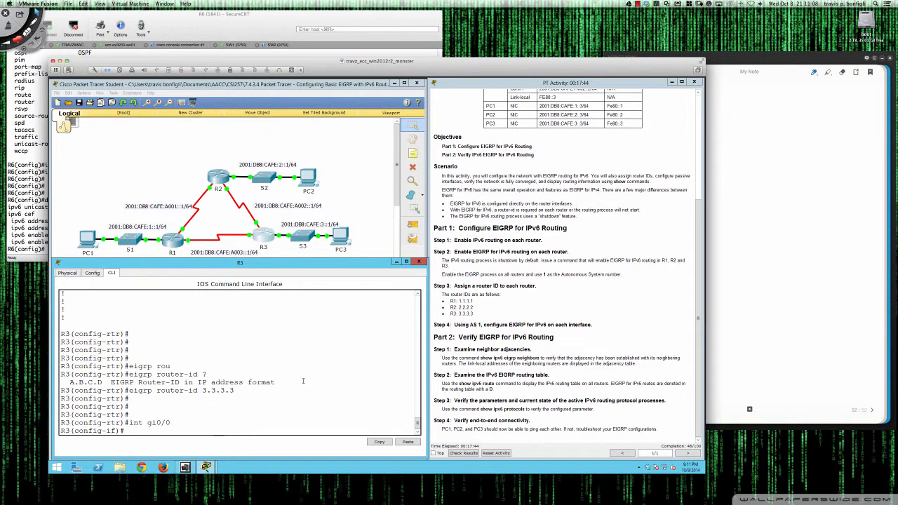
{"action": "type", "text": "?"}
{"action": "key", "text": "space"}
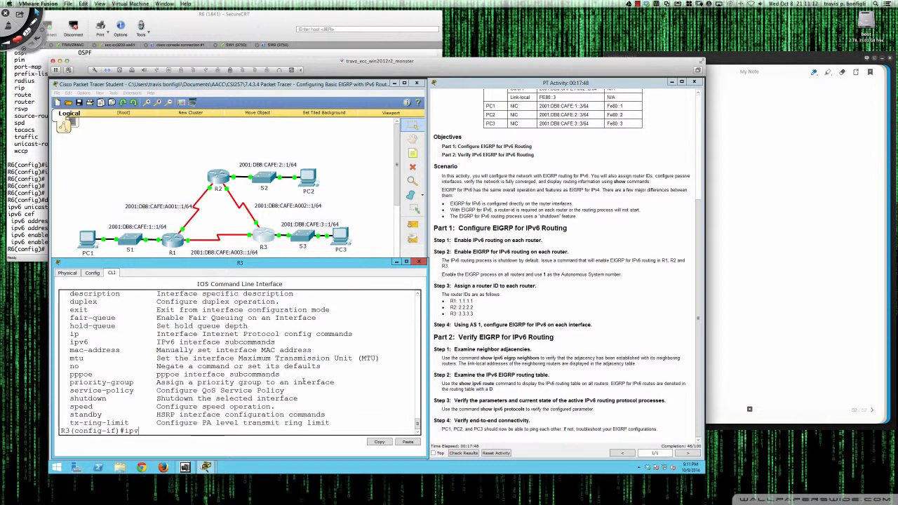
Check the ipv6 eigrp options and enable IPv6 EIGRP AS 1 on R3's gi0/0 interface
{"action": "type", "text": "ipv6 eig"}
{"action": "key", "text": "Tab"}
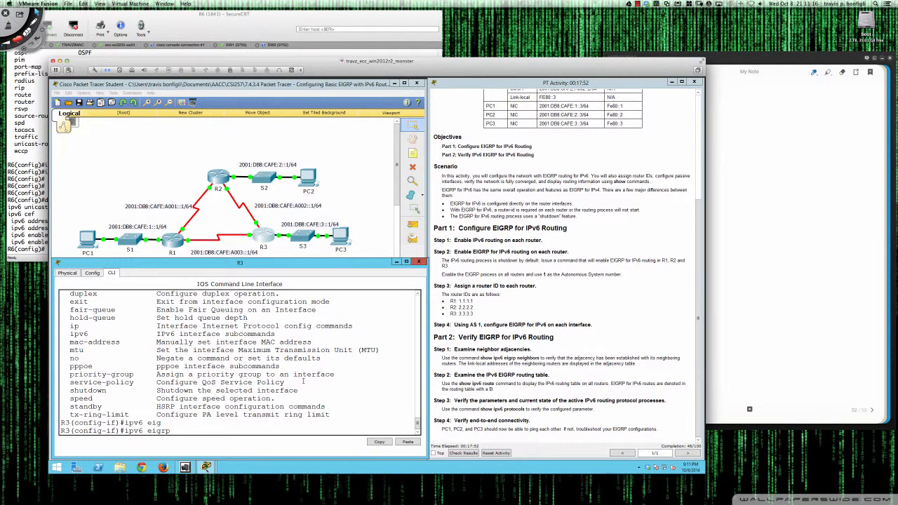
{"action": "type", "text": "?"}
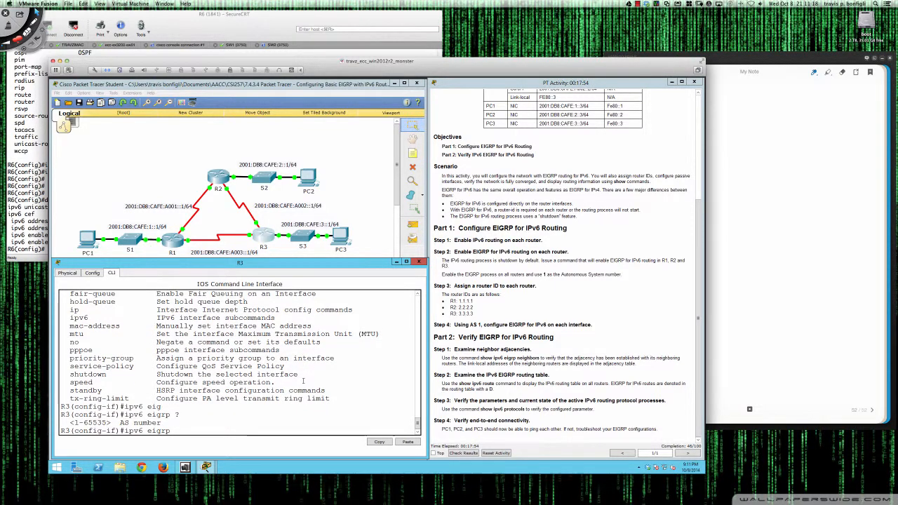
{"action": "type", "text": "1 ?"}
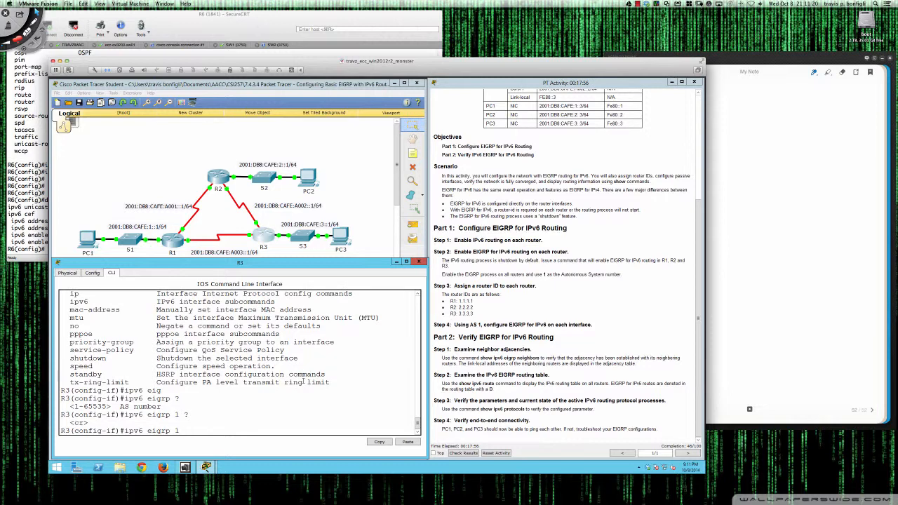
{"action": "key", "text": "Return"}
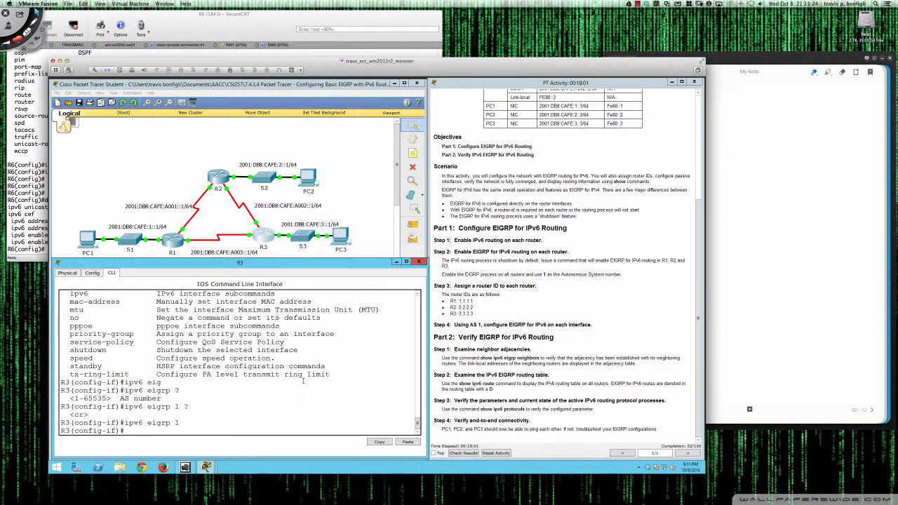
Enable IPv6 EIGRP AS 1 on R3's s0/0/0 interface
{"action": "type", "text": "int s0/0/0"}
{"action": "key", "text": "Return"}
{"action": "type", "text": "ipv"}
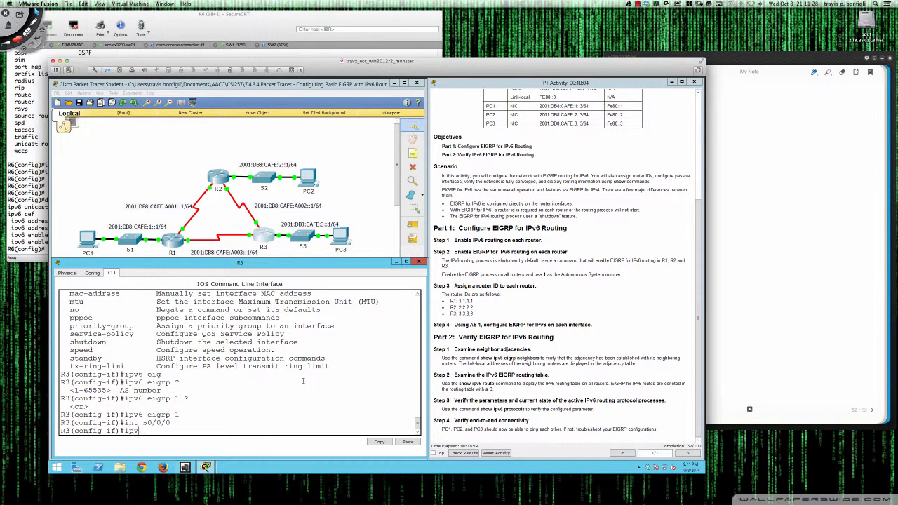
{"action": "type", "text": "6 eigrp 1"}
{"action": "key", "text": "Return"}
Enable IPv6 EIGRP AS 1 on R3's s0/0/1 interface
{"action": "type", "text": "int "}
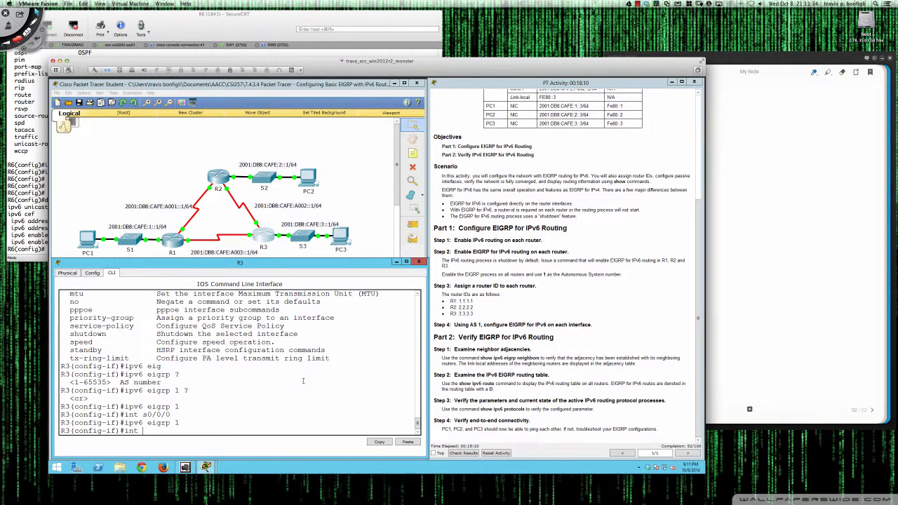
{"action": "type", "text": "s0/0/1"}
{"action": "key", "text": "Return"}
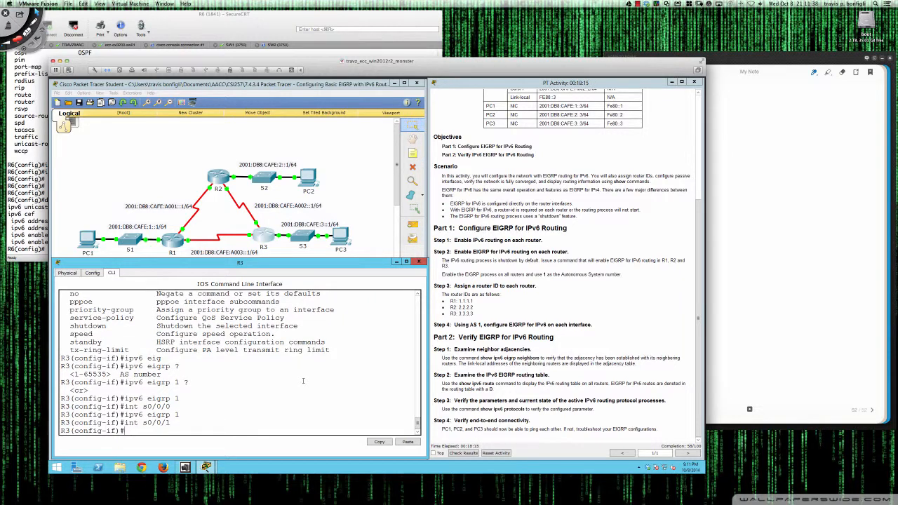
{"action": "type", "text": "ipv6 eigrp 1"}
{"action": "key", "text": "Return"}
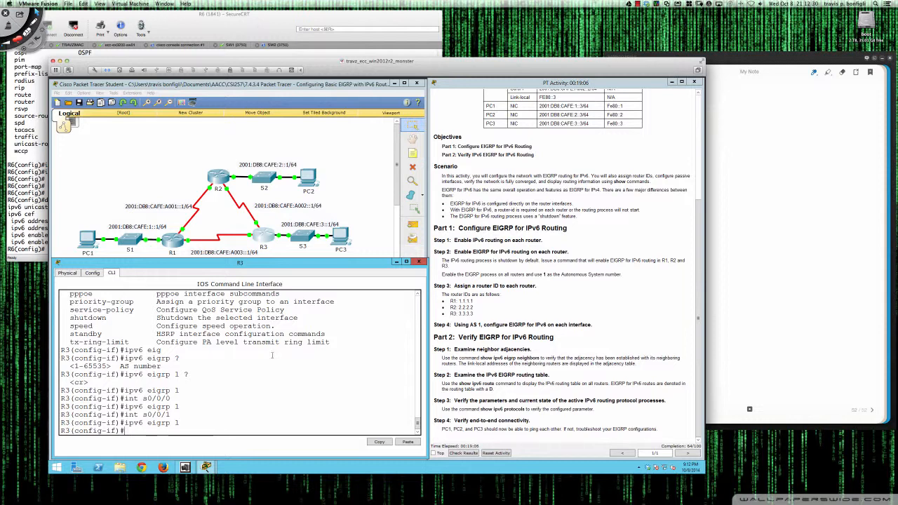
Switch to the R6 session in SecureCRT, list the router eigrp options, and highlight the Autonomous System and Virtual-Instance Name entries
{"action": "left_click", "coordinate": [45, 207]}
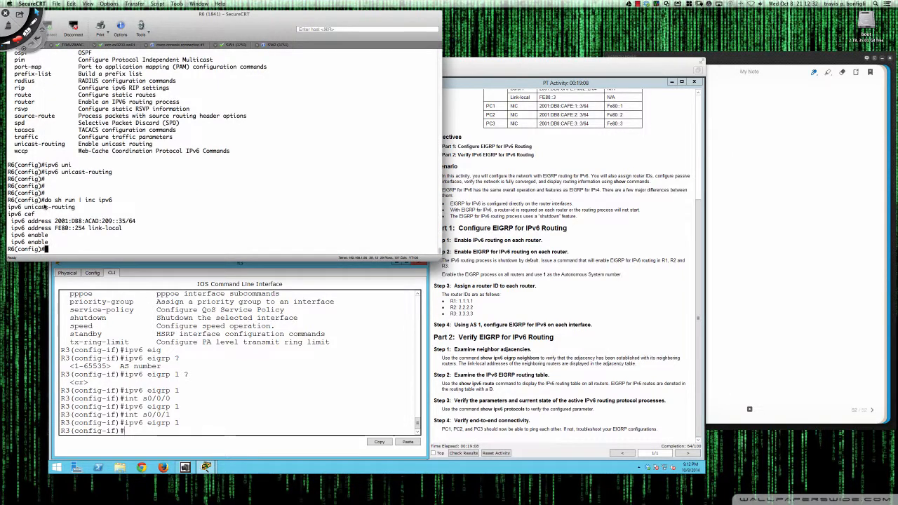
{"action": "type", "text": "router eigrp"}
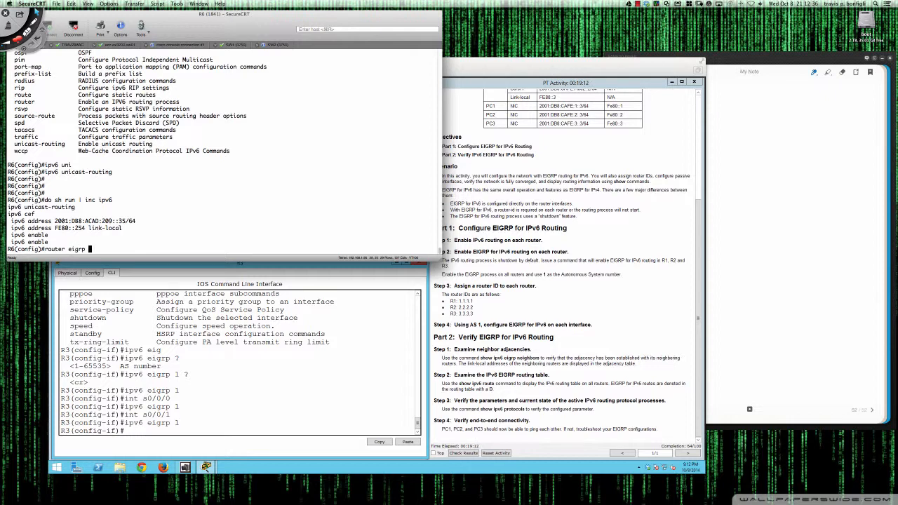
{"action": "type", "text": " ?"}
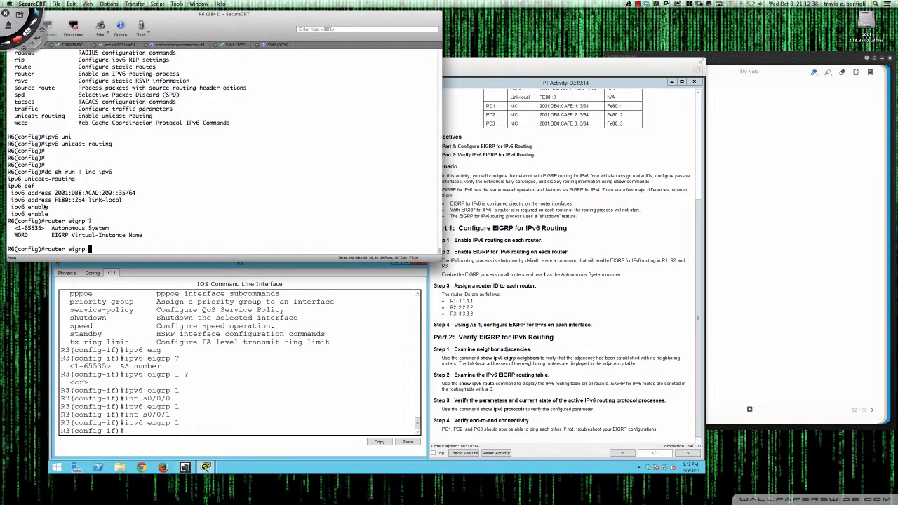
{"action": "left_click_drag", "start_coordinate": [15, 229], "coordinate": [111, 229]}
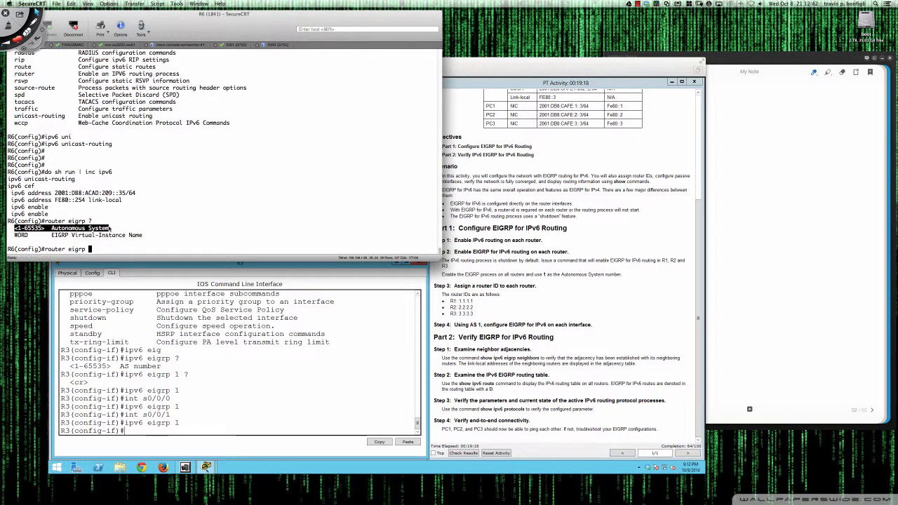
{"action": "left_click_drag", "start_coordinate": [15, 236], "coordinate": [144, 237]}
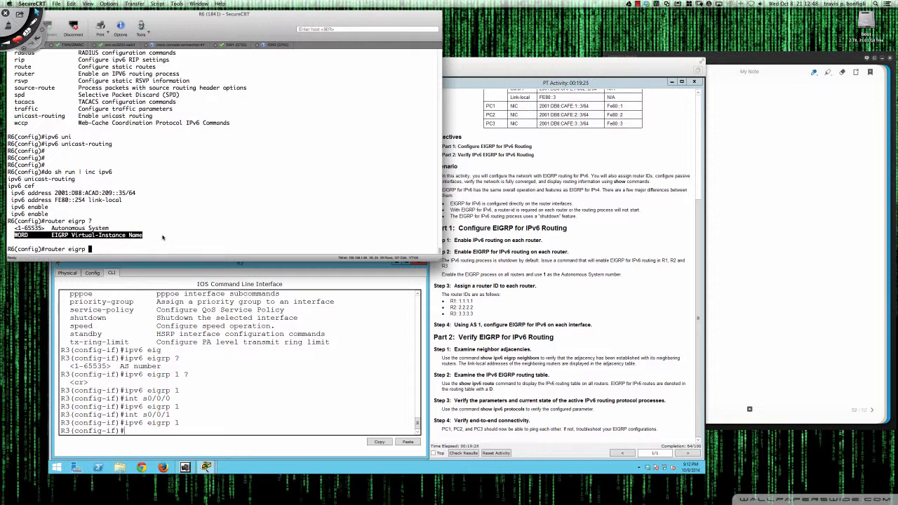
Create the named EIGRP instance CCIE on R6 and list its router configuration commands
{"action": "type", "text": "CCIE"}
{"action": "key", "text": "Return"}
{"action": "type", "text": "?"}
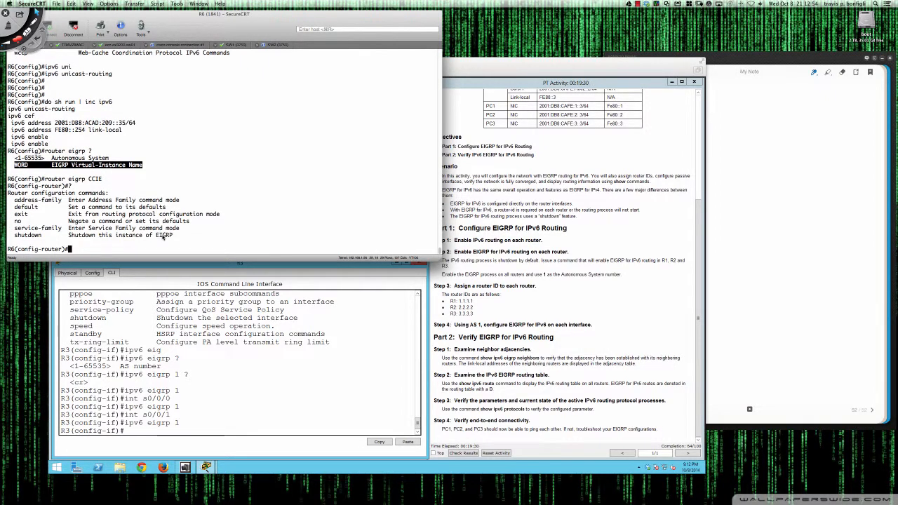
{"action": "type", "text": "dd"}
List the address-family options under EIGRP CCIE on R6, including those for ipv6
{"action": "key", "text": "Return"}
{"action": "type", "text": "d"}
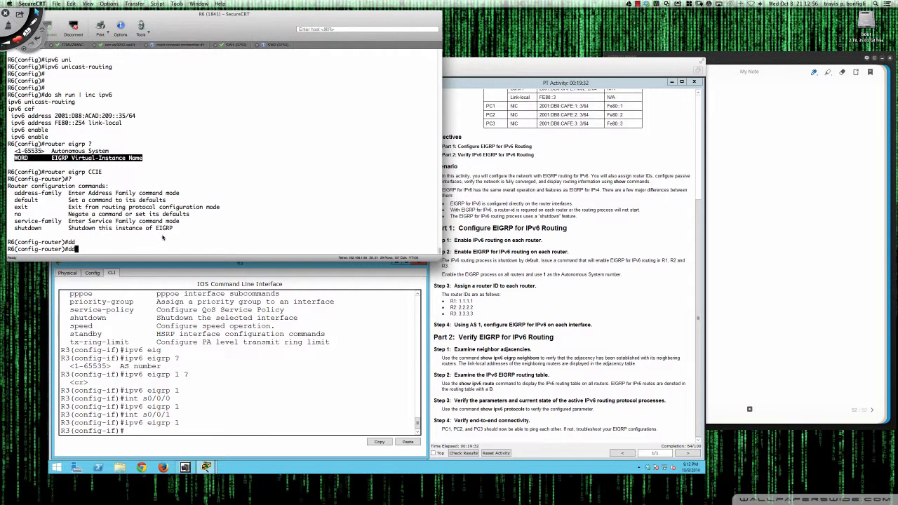
{"action": "key", "text": "BackSpace"}
{"action": "type", "text": "add"}
{"action": "key", "text": "Tab"}
{"action": "type", "text": "?"}
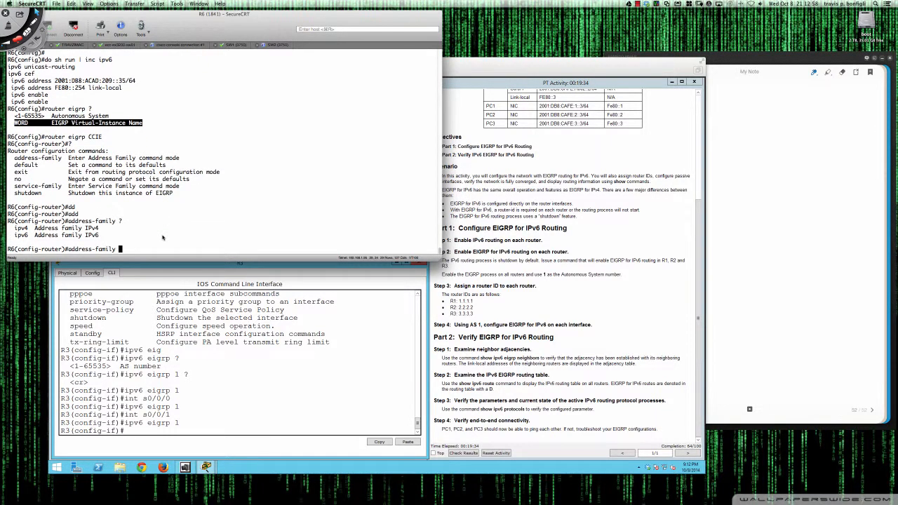
{"action": "type", "text": "ipv6 "}
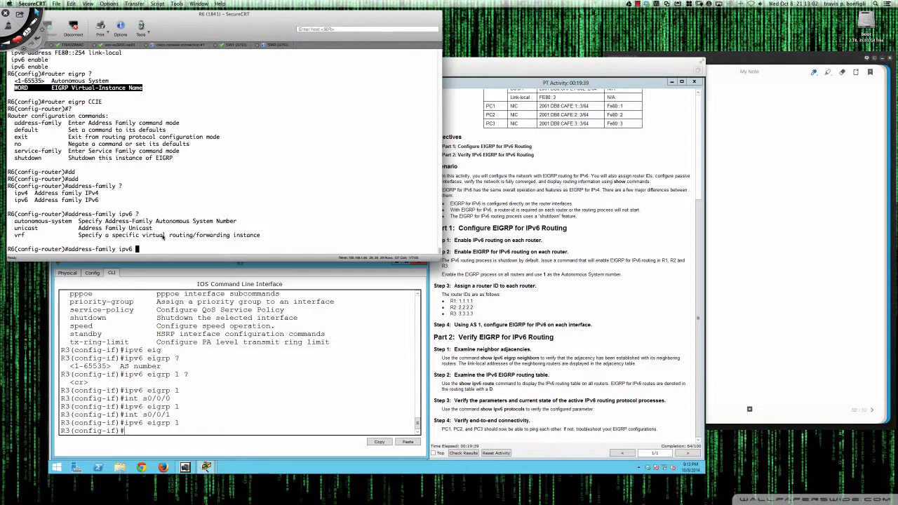
{"action": "type", "text": "?au"}
Enter the IPv6 address family with autonomous-system 1 on R6 and list its configuration commands
{"action": "key", "text": "Tab"}
{"action": "type", "text": "?1"}
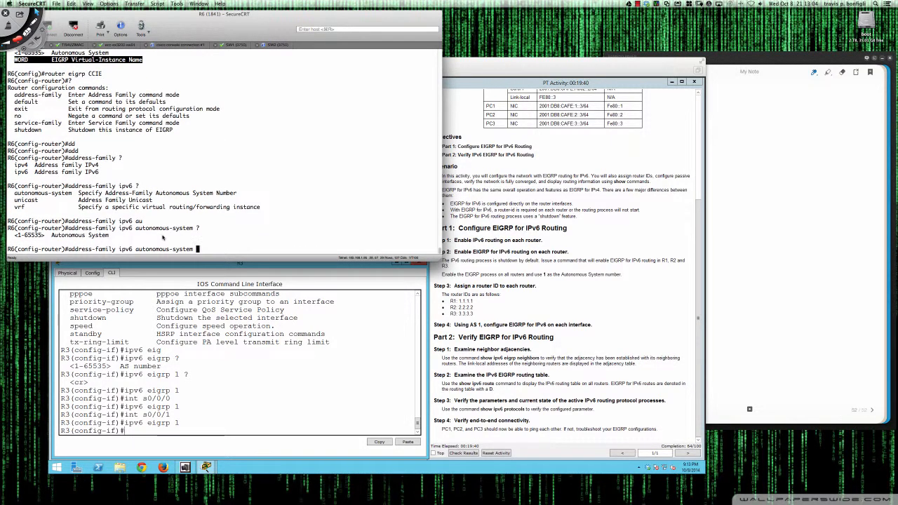
{"action": "key", "text": "Return"}
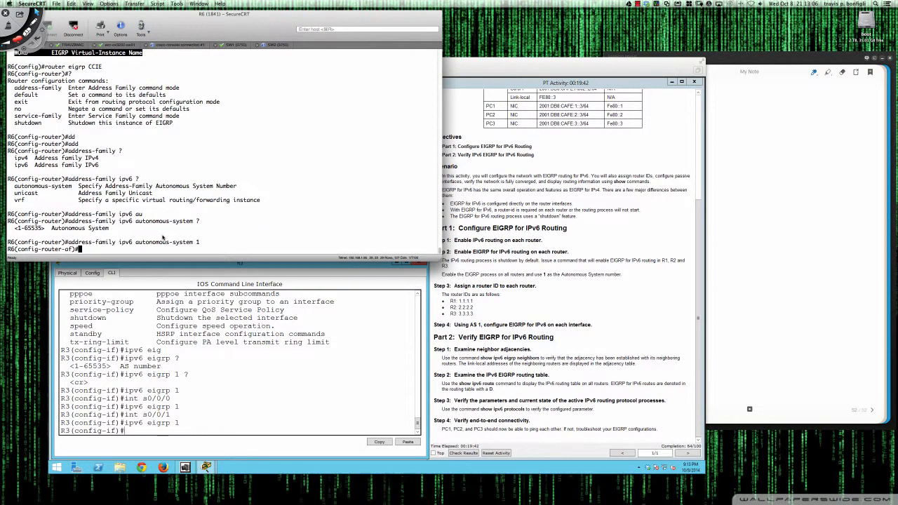
{"action": "type", "text": "?"}
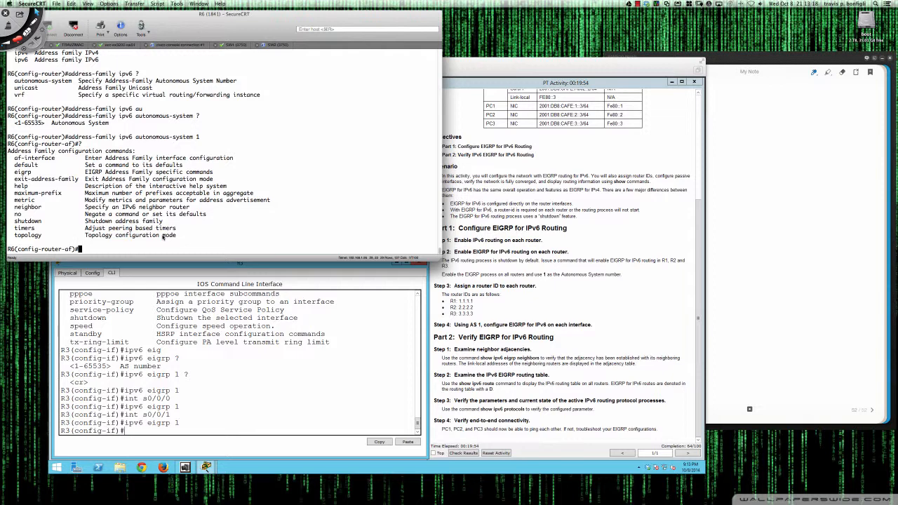
Review R6's earlier session output and highlight the router eigrp CCIE command
{"action": "left_click", "coordinate": [261, 375]}
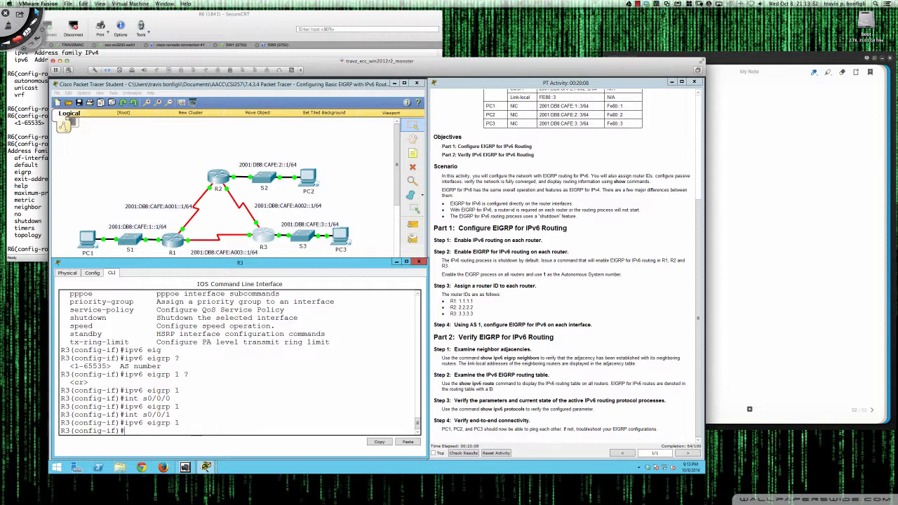
{"action": "left_click", "coordinate": [33, 180]}
{"action": "scroll", "coordinate": [55, 179], "scroll_direction": "up", "scroll_amount": 4}
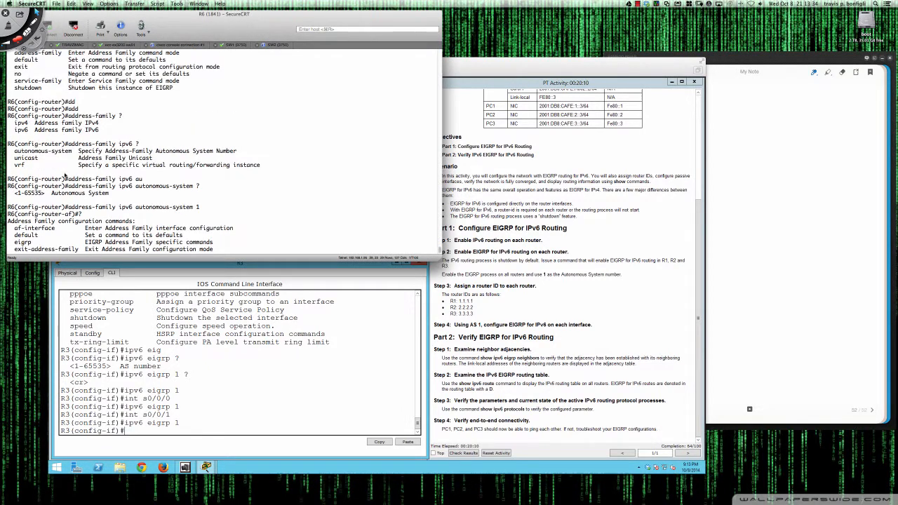
{"action": "scroll", "coordinate": [67, 175], "scroll_direction": "up", "scroll_amount": 3}
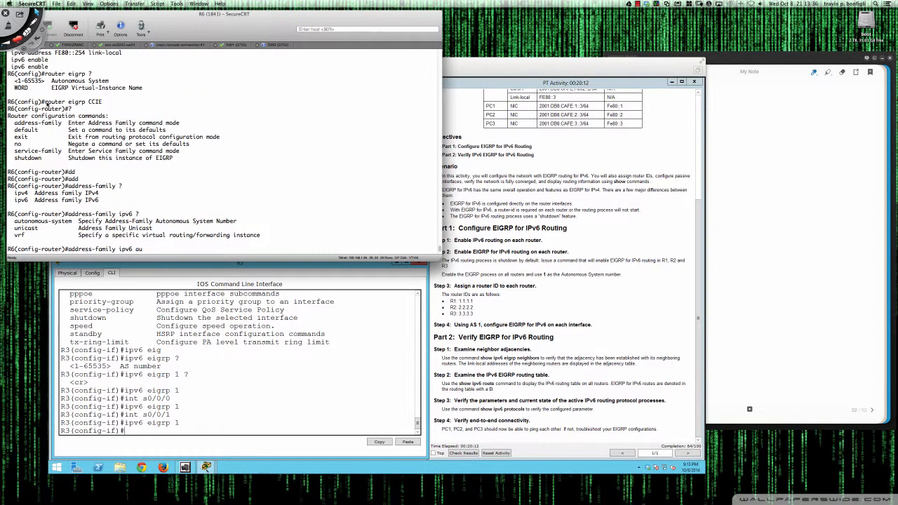
{"action": "left_click_drag", "start_coordinate": [44, 104], "coordinate": [102, 103]}
Switch to Packet Tracer, open R2's command line, and enable IPv6 EIGRP AS 1 on its gi0/0 interface
{"action": "left_click", "coordinate": [295, 403]}
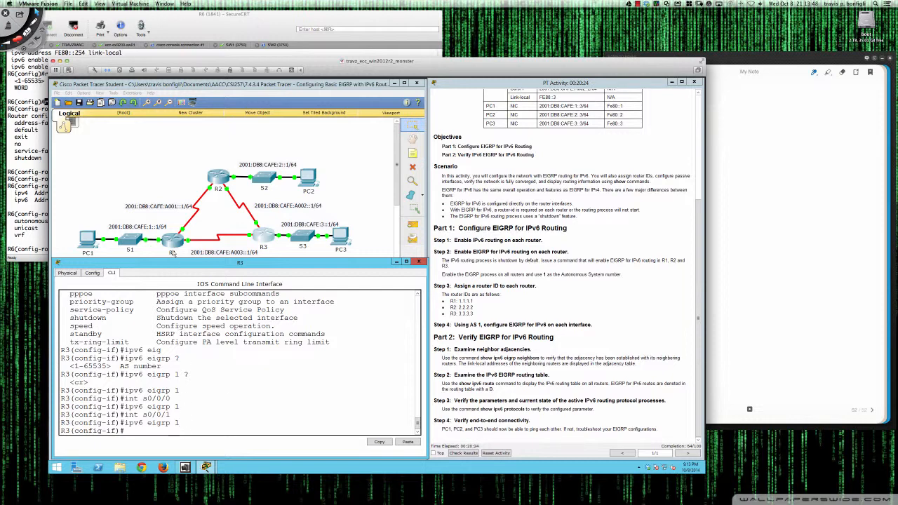
{"action": "left_click", "coordinate": [216, 177]}
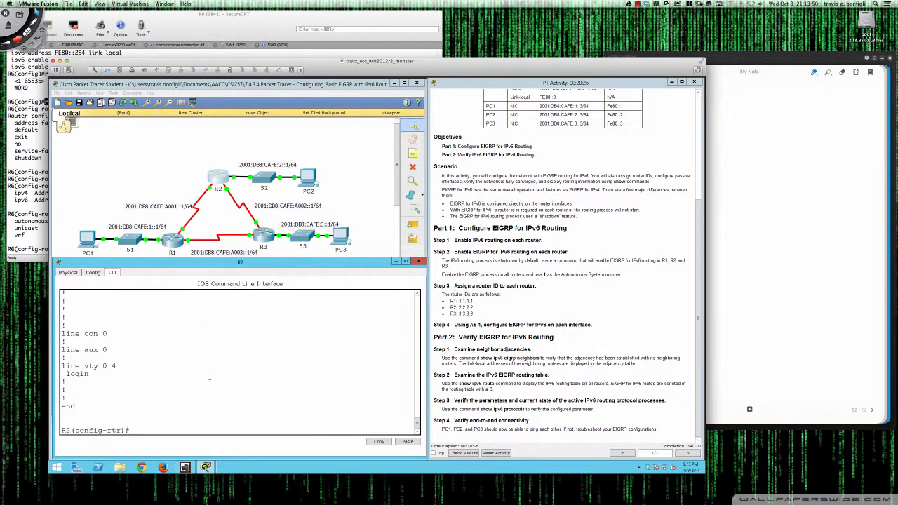
{"action": "type", "text": "int gi0/0"}
{"action": "key", "text": "Return"}
{"action": "type", "text": "ipv"}
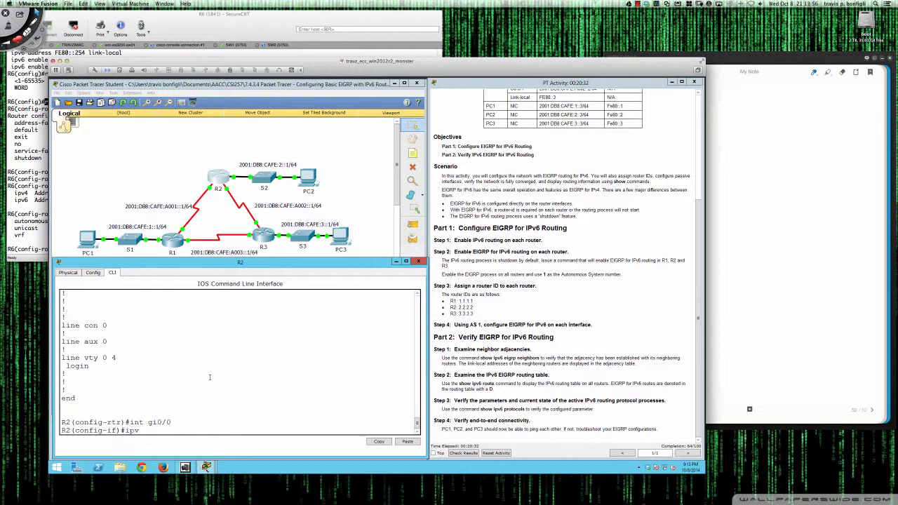
{"action": "type", "text": "6 eigrp 1"}
{"action": "key", "text": "Return"}
Enable IPv6 EIGRP AS 1 on R2's s0/0/0 interface
{"action": "type", "text": "int s"}
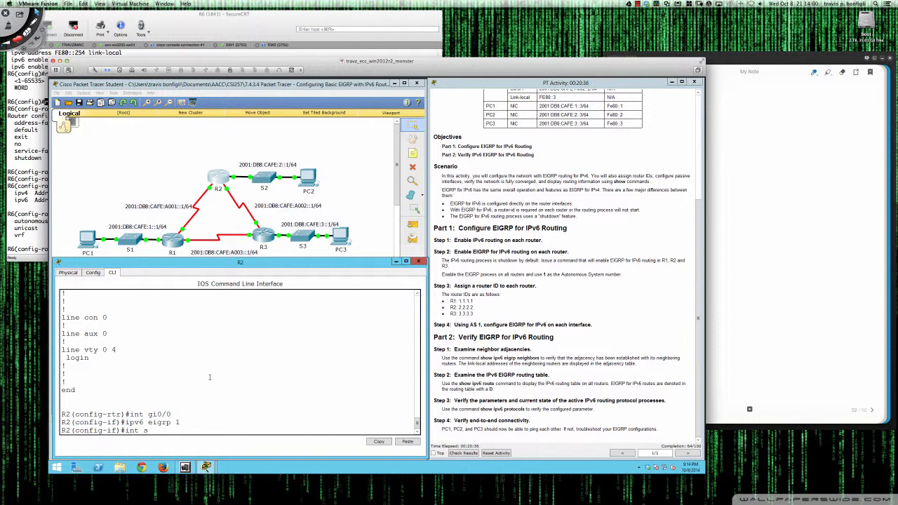
{"action": "type", "text": "0/0/0"}
{"action": "key", "text": "Return"}
{"action": "type", "text": "ip"}
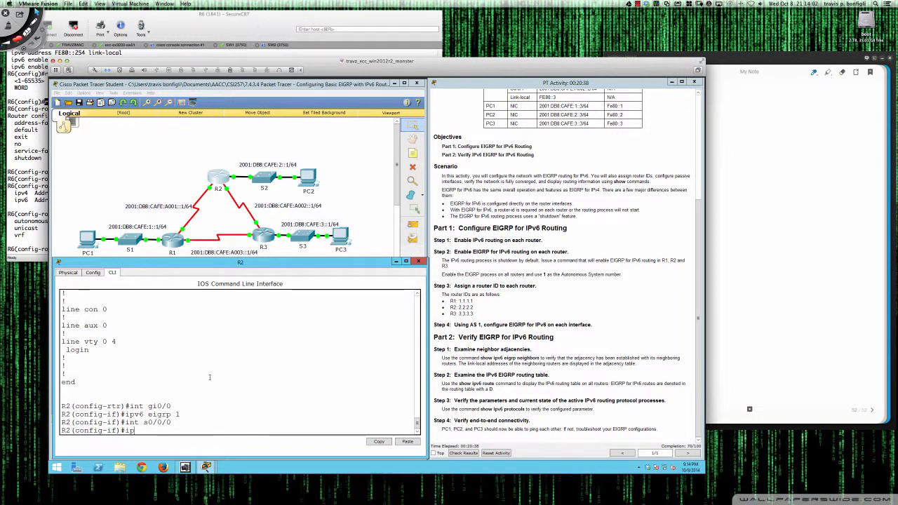
{"action": "type", "text": "v6 eigrp 1"}
{"action": "key", "text": "Return"}
Enable IPv6 EIGRP AS 1 on R2's s0/0/1 interface
{"action": "type", "text": "int s"}
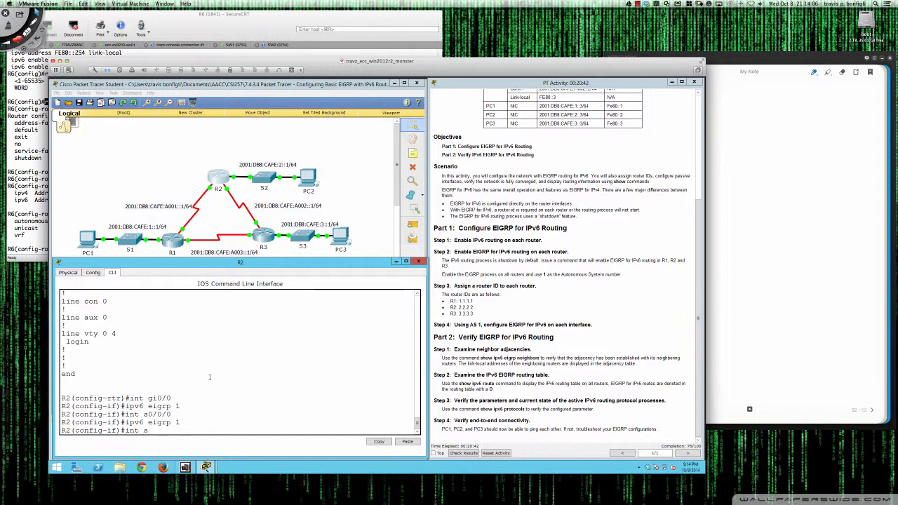
{"action": "type", "text": "0/0/1"}
{"action": "key", "text": "Return"}
{"action": "type", "text": "ipv"}
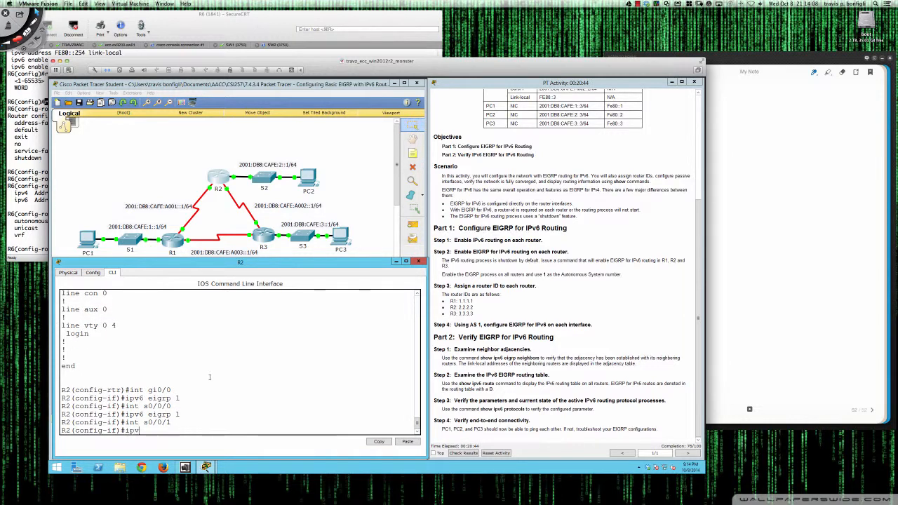
{"action": "type", "text": "6 eigrp 1"}
{"action": "key", "text": "Return"}
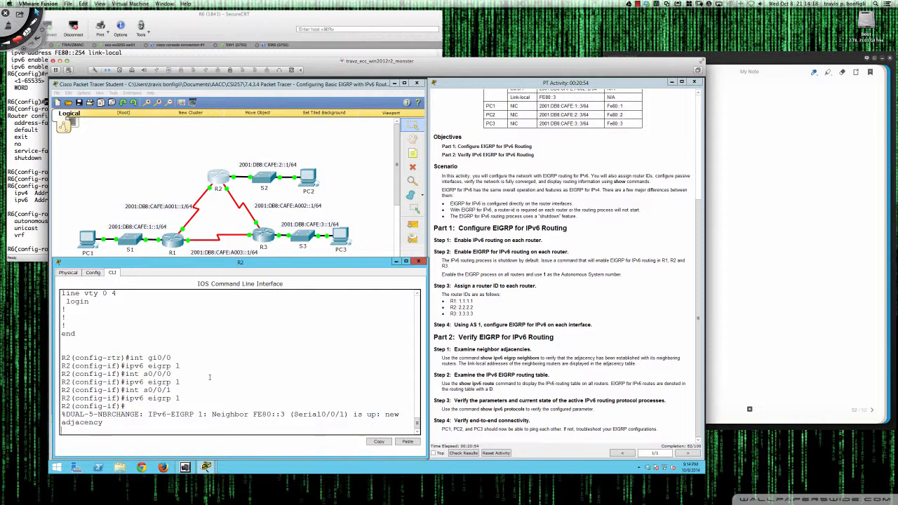
Display R2's IPv6 EIGRP topology table and highlight its route entries
{"action": "key", "text": "Return"}
{"action": "key", "text": "Return"}
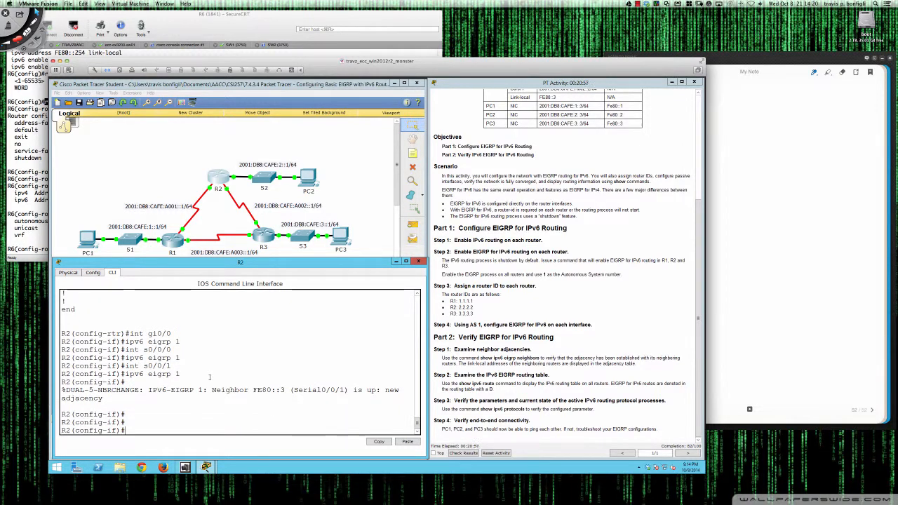
{"action": "type", "text": "do sh ip eig"}
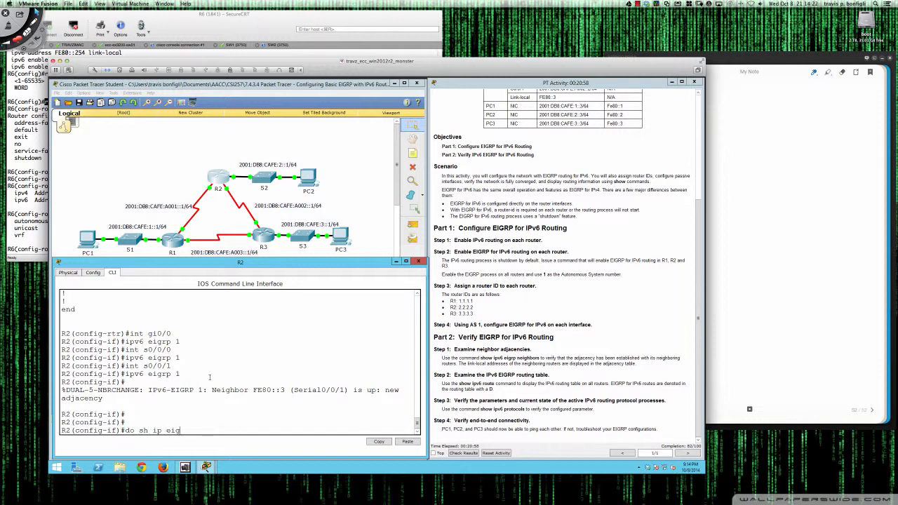
{"action": "key", "text": "BackSpace"}
{"action": "key", "text": "BackSpace"}
{"action": "type", "text": "v6 eigrp top"}
{"action": "key", "text": "Return"}
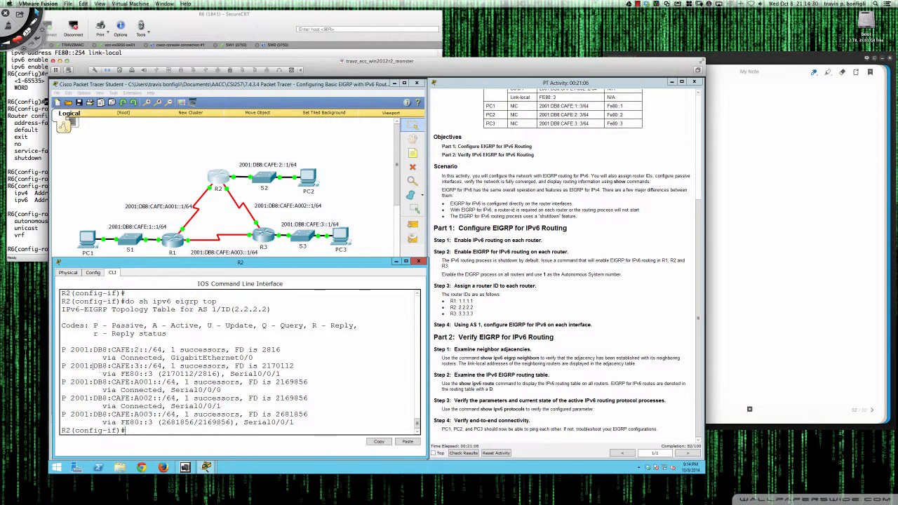
{"action": "left_click_drag", "start_coordinate": [63, 350], "coordinate": [296, 422]}
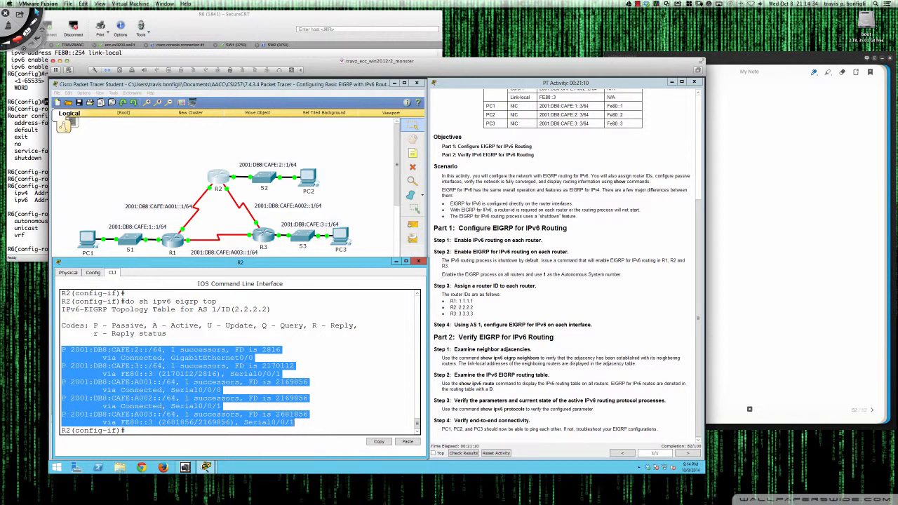
{"action": "left_click", "coordinate": [63, 349]}
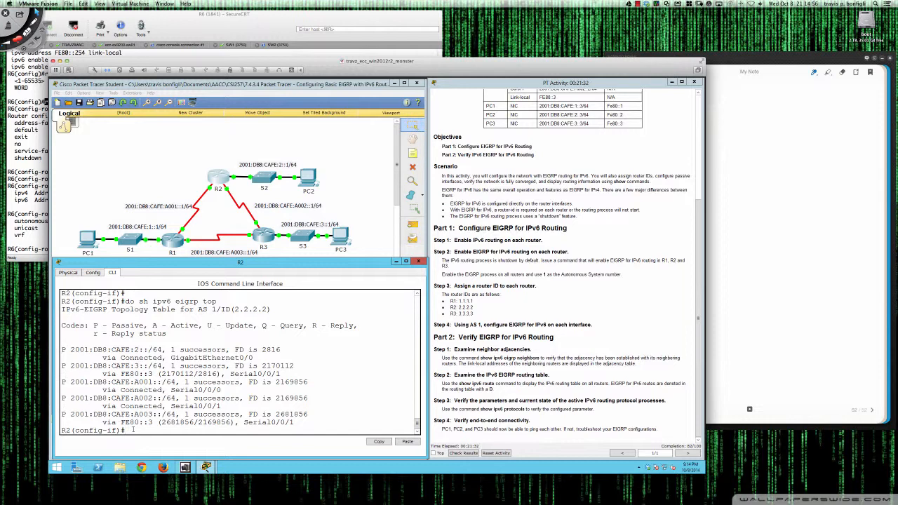
Open R1's command line and enable IPv6 EIGRP AS 1 on its gi0/0 interface
{"action": "left_click", "coordinate": [173, 241]}
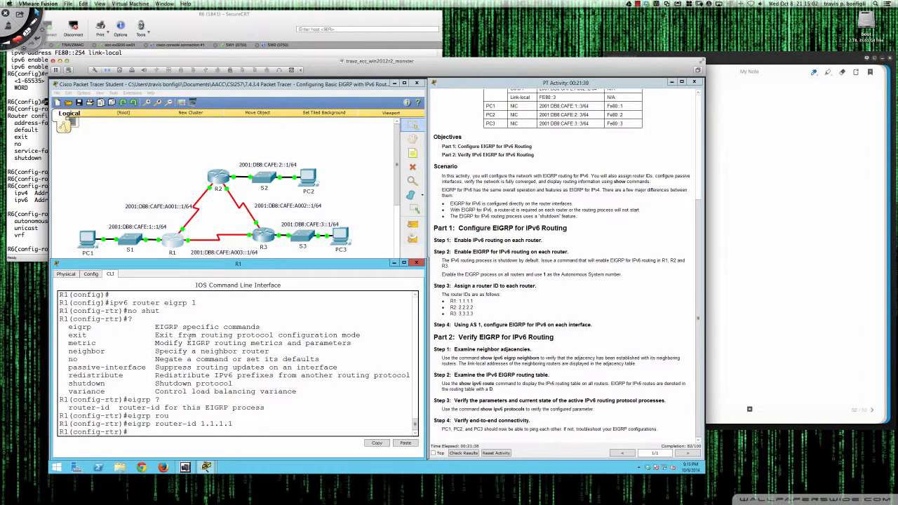
{"action": "type", "text": "int gi0/0"}
{"action": "key", "text": "Return"}
{"action": "type", "text": "ip"}
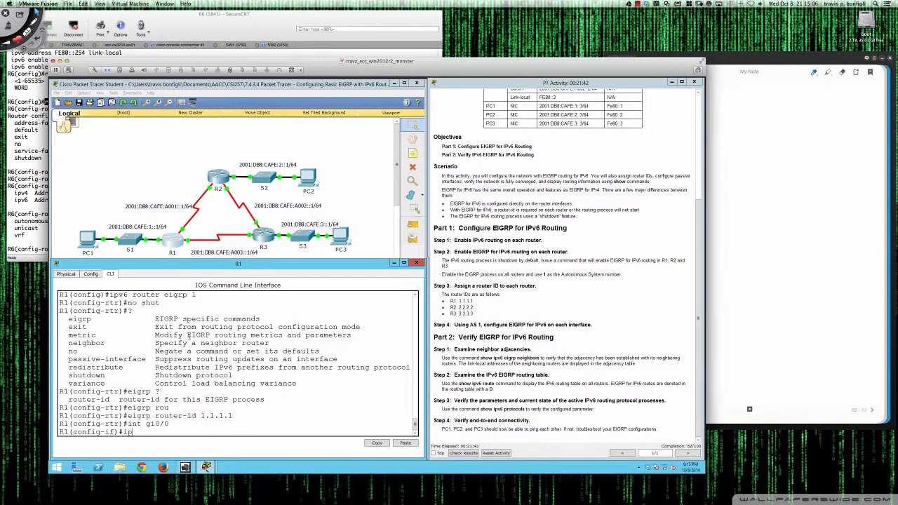
{"action": "type", "text": "v6 ei"}
{"action": "key", "text": "Tab"}
{"action": "type", "text": "1"}
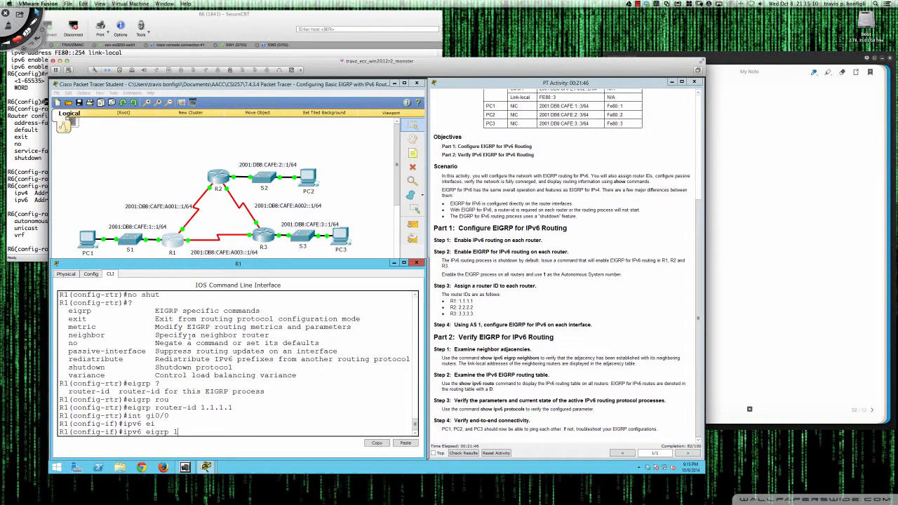
{"action": "key", "text": "Return"}
Enable IPv6 EIGRP AS 1 on R1's s0/0/0 interface
{"action": "type", "text": "int s0"}
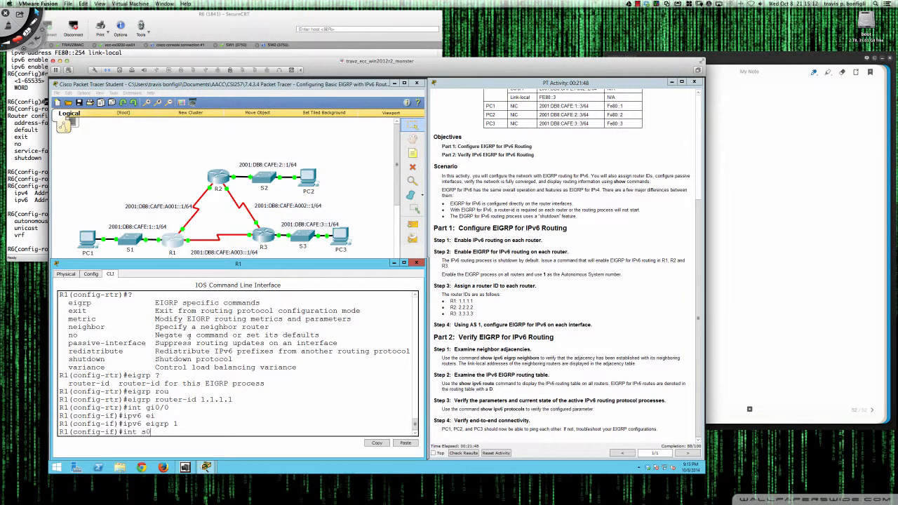
{"action": "type", "text": "/0/0"}
{"action": "key", "text": "Return"}
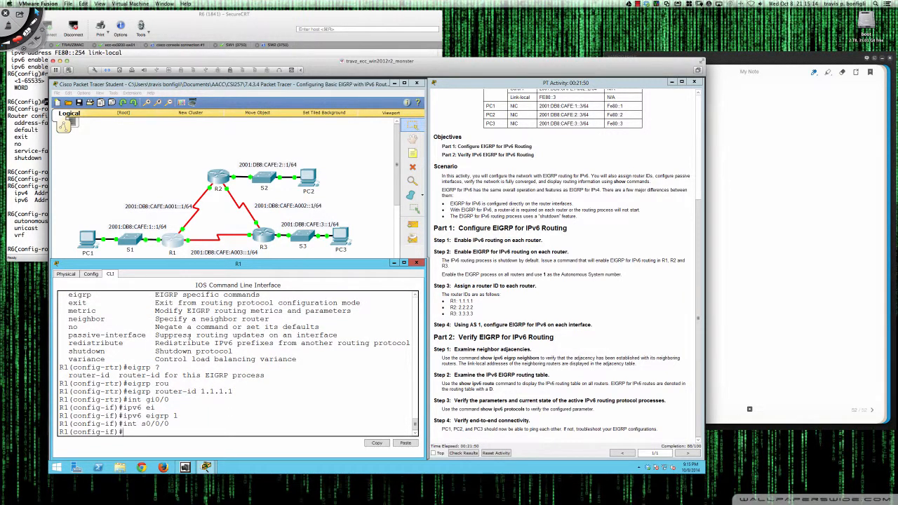
{"action": "type", "text": "ipv6 eigrp 1"}
{"action": "key", "text": "Return"}
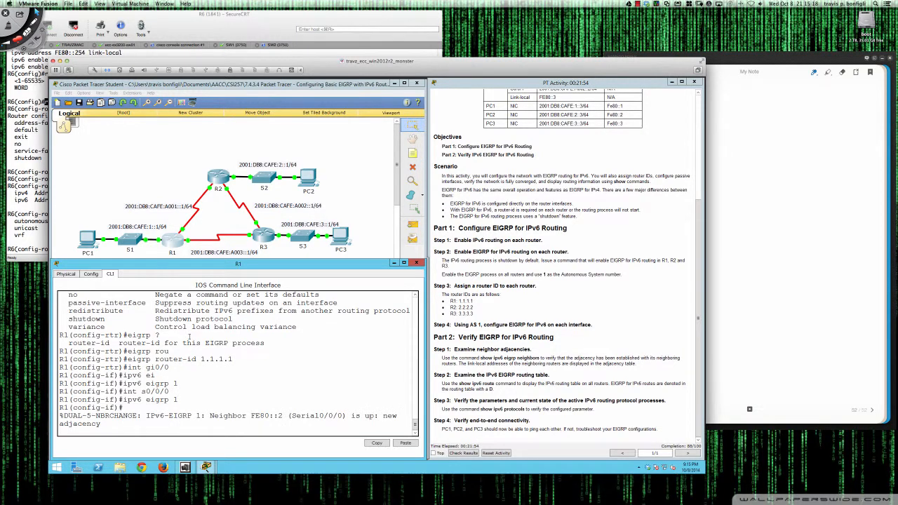
{"action": "key", "text": "Return"}
{"action": "key", "text": "Return"}
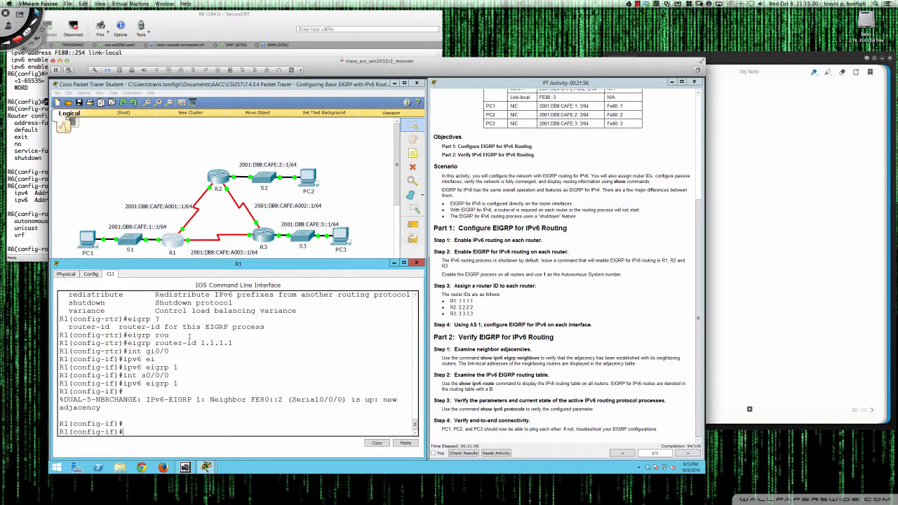
Enable IPv6 EIGRP AS 1 on R1's s0/0/1 interface
{"action": "type", "text": "int s0/0/1"}
{"action": "key", "text": "Return"}
{"action": "type", "text": "ipv6"}
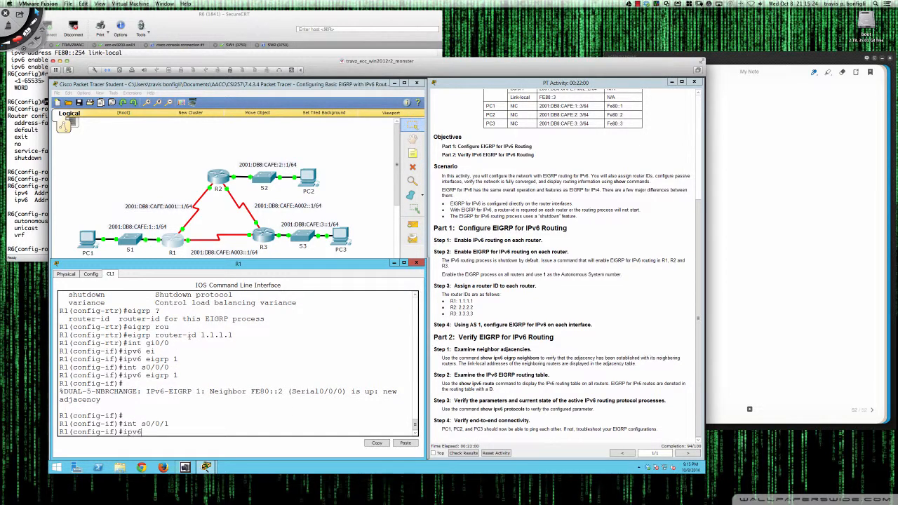
{"action": "type", "text": " eigrp 1"}
{"action": "key", "text": "Return"}
{"action": "key", "text": "Return"}
{"action": "key", "text": "Return"}
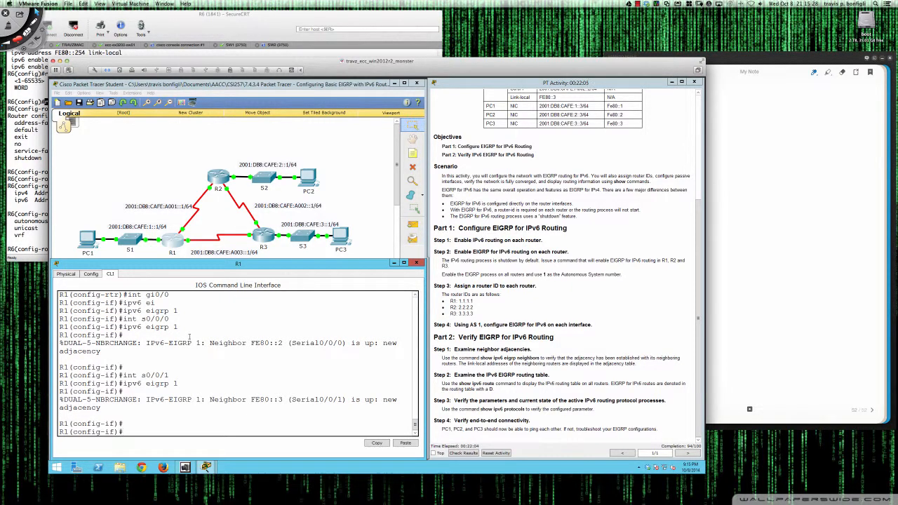
{"action": "key", "text": "Return"}
{"action": "key", "text": "Return"}
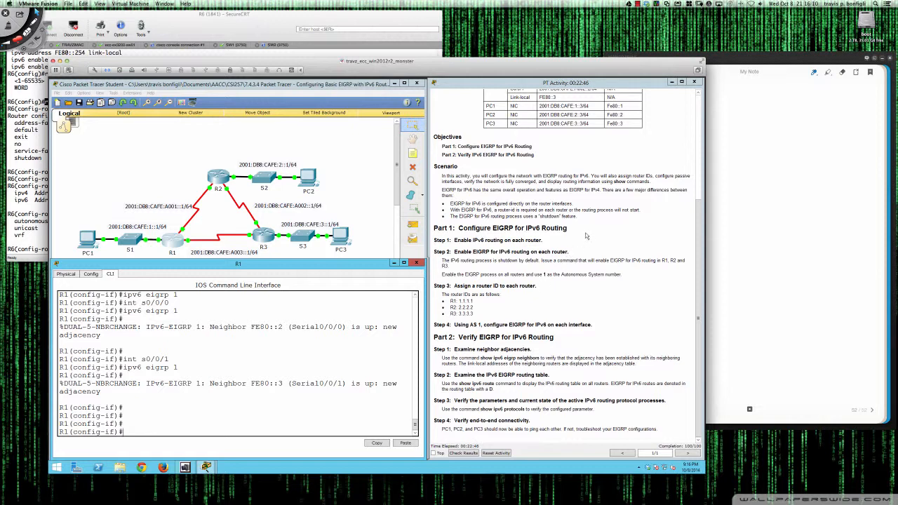
Highlight the "configure passive interfaces" phrase in the activity's scenario text
{"action": "left_click_drag", "start_coordinate": [654, 175], "coordinate": [463, 181]}
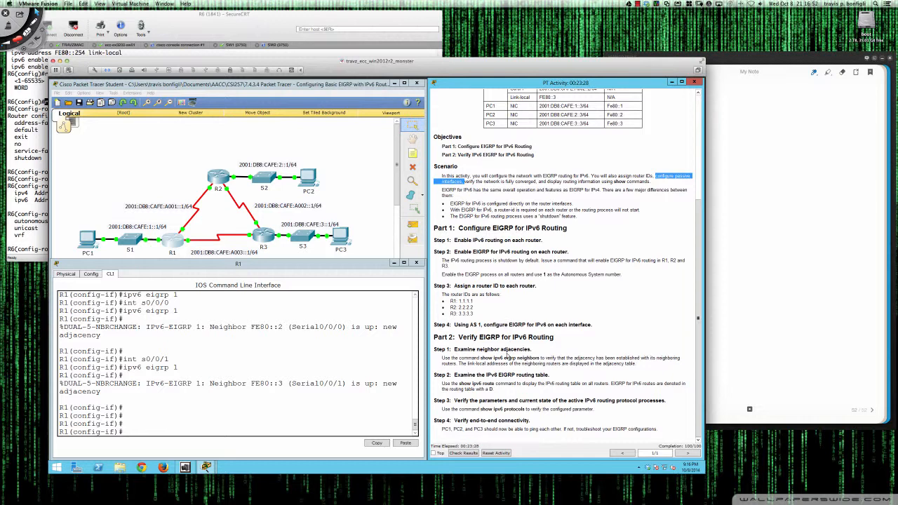
{"action": "left_click", "coordinate": [506, 355]}
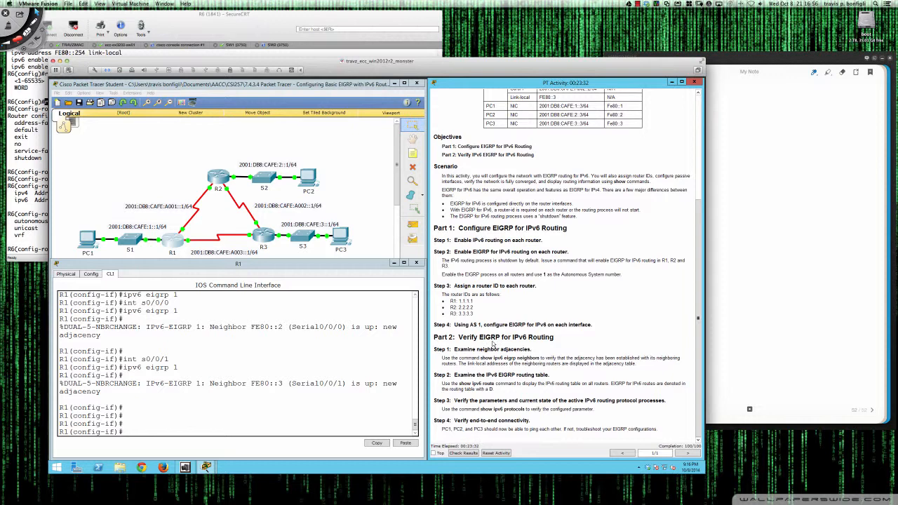
Leave configuration mode on R1 and save its configuration to memory with wri mem
{"action": "left_click", "coordinate": [380, 346]}
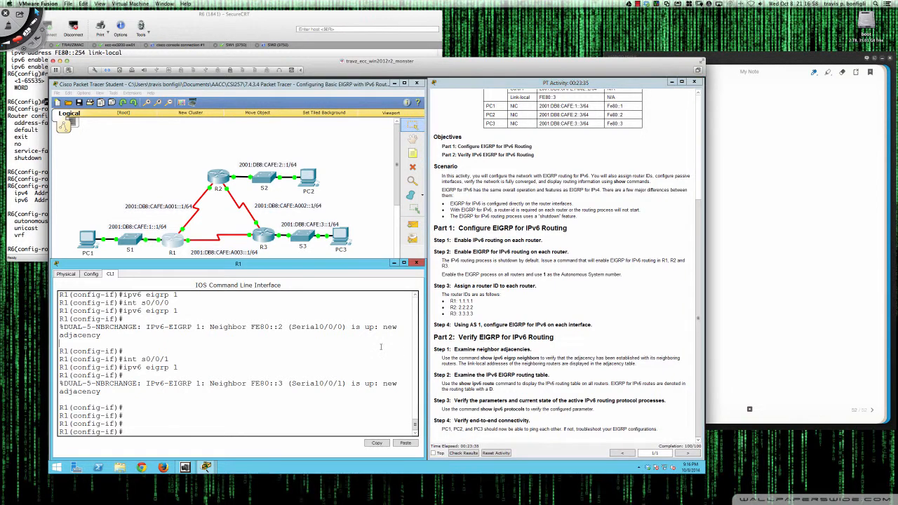
{"action": "type", "text": "end"}
{"action": "key", "text": "Return"}
{"action": "key", "text": "Return"}
{"action": "key", "text": "Return"}
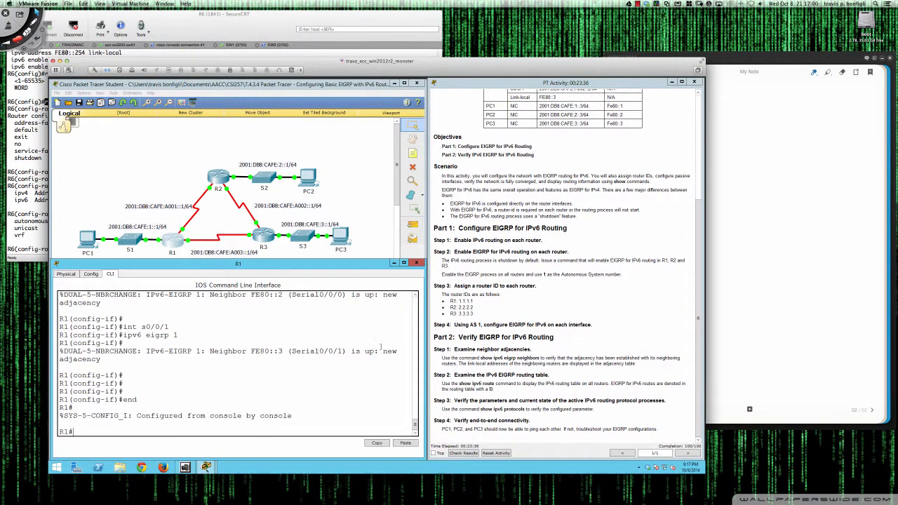
{"action": "type", "text": "wri mem"}
{"action": "key", "text": "Return"}
{"action": "key", "text": "Return"}
{"action": "key", "text": "Return"}
{"action": "key", "text": "Return"}
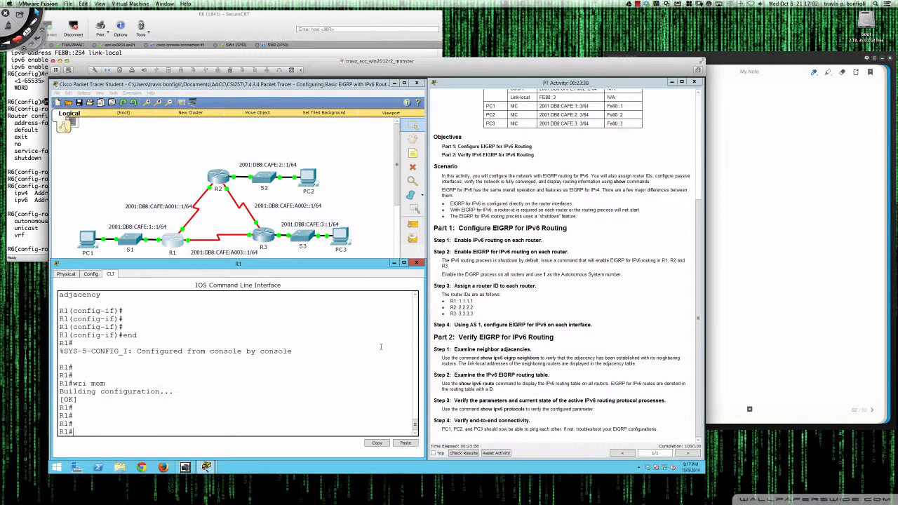
Display R1's IPv6 EIGRP neighbors and highlight each neighbor's interface and the queue count column
{"action": "type", "text": "show ipv"}
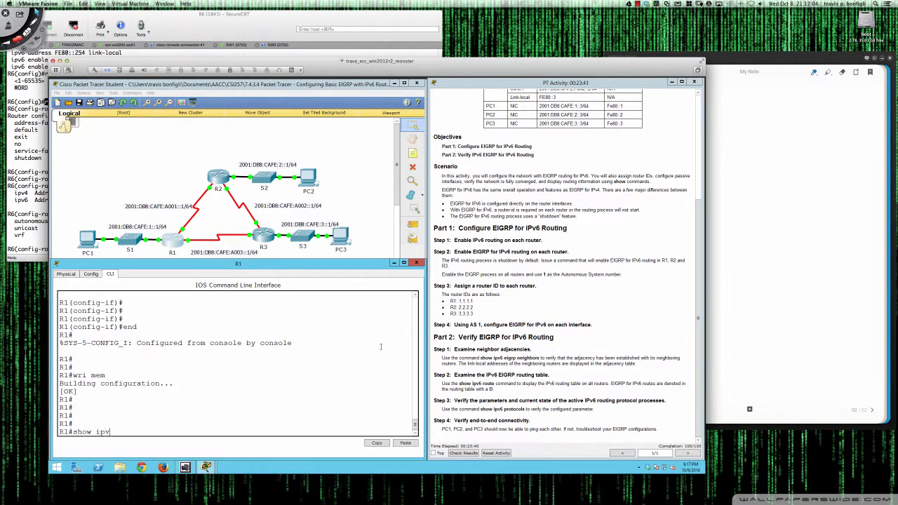
{"action": "type", "text": "6 eigrp nei"}
{"action": "key", "text": "Tab"}
{"action": "key", "text": "Return"}
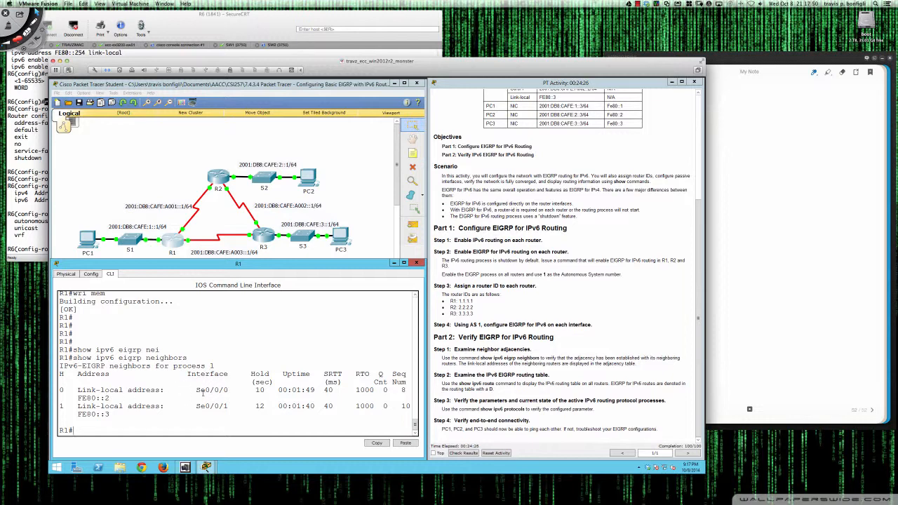
{"action": "left_click_drag", "start_coordinate": [196, 390], "coordinate": [229, 390]}
{"action": "left_click", "coordinate": [197, 406]}
{"action": "left_click_drag", "start_coordinate": [198, 406], "coordinate": [228, 406]}
{"action": "left_click", "coordinate": [247, 399]}
{"action": "left_click_drag", "start_coordinate": [379, 374], "coordinate": [387, 389]}
{"action": "left_click", "coordinate": [380, 381]}
Display R1's full IPv6 routing table and highlight the 2001:DB8:CAFE:1::1/128 and 2001:DB8:CAFE:2::/64 routes
{"action": "type", "text": "sh ipv6 route"}
{"action": "key", "text": "Return"}
{"action": "key", "text": "space"}
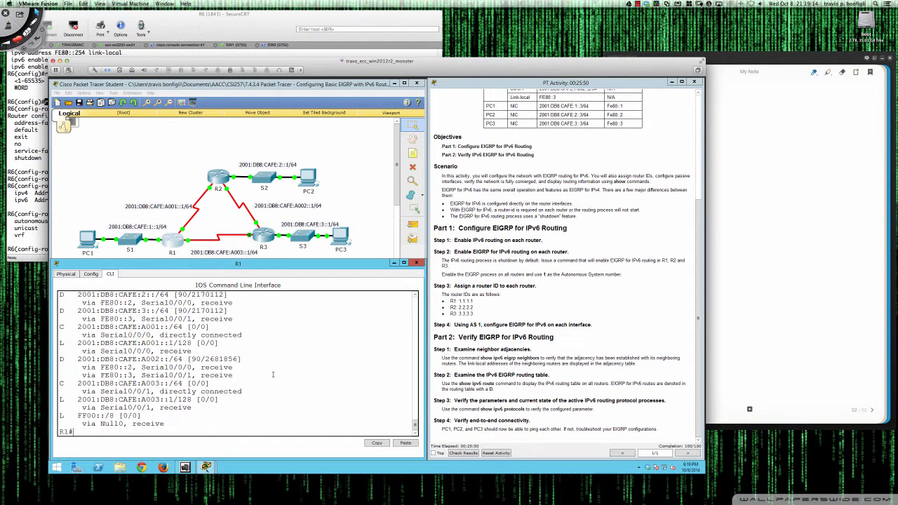
{"action": "scroll", "coordinate": [160, 392], "scroll_direction": "up", "scroll_amount": 2}
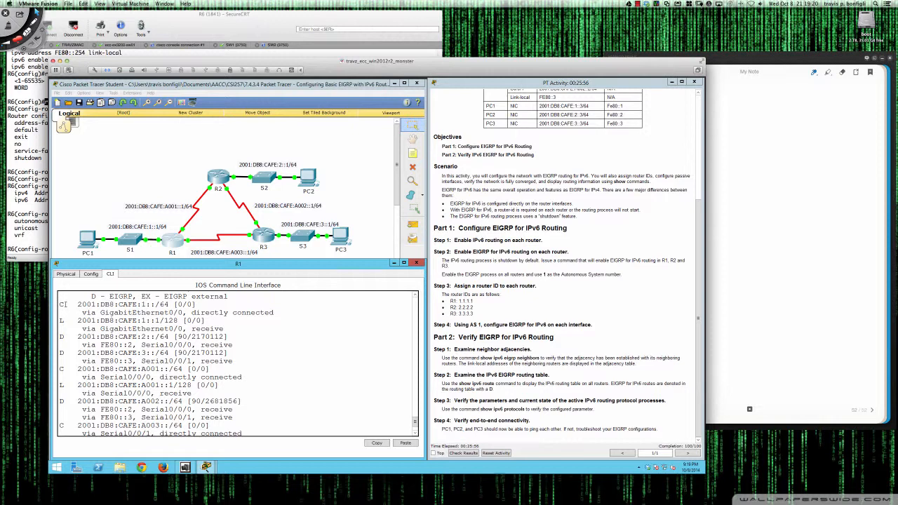
{"action": "left_click_drag", "start_coordinate": [60, 319], "coordinate": [223, 327]}
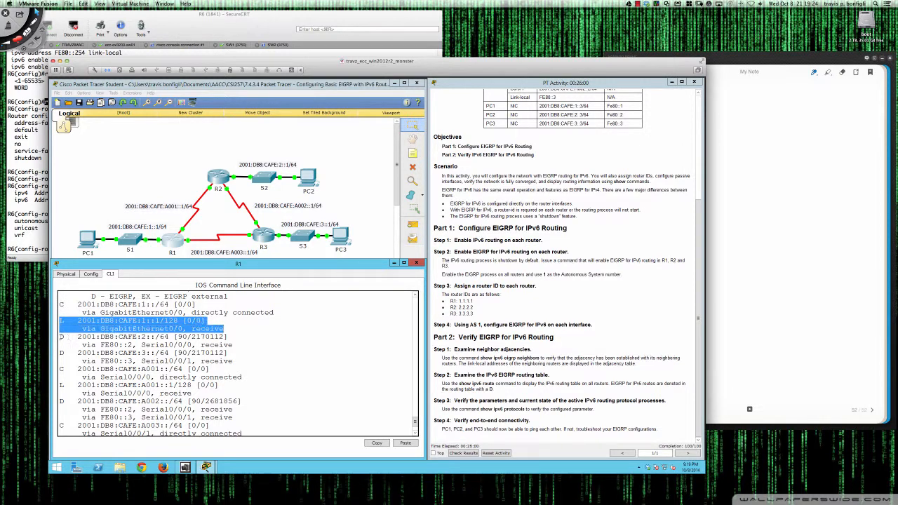
{"action": "left_click", "coordinate": [61, 336]}
{"action": "left_click_drag", "start_coordinate": [60, 337], "coordinate": [232, 346]}
Examine the EIGRP code in R1's routing table legend, the EIGRP-learned CAFE:2 and CAFE:3 prefixes, and their administrative distance
{"action": "scroll", "coordinate": [228, 347], "scroll_direction": "up", "scroll_amount": 1}
{"action": "scroll", "coordinate": [229, 347], "scroll_direction": "up", "scroll_amount": 2}
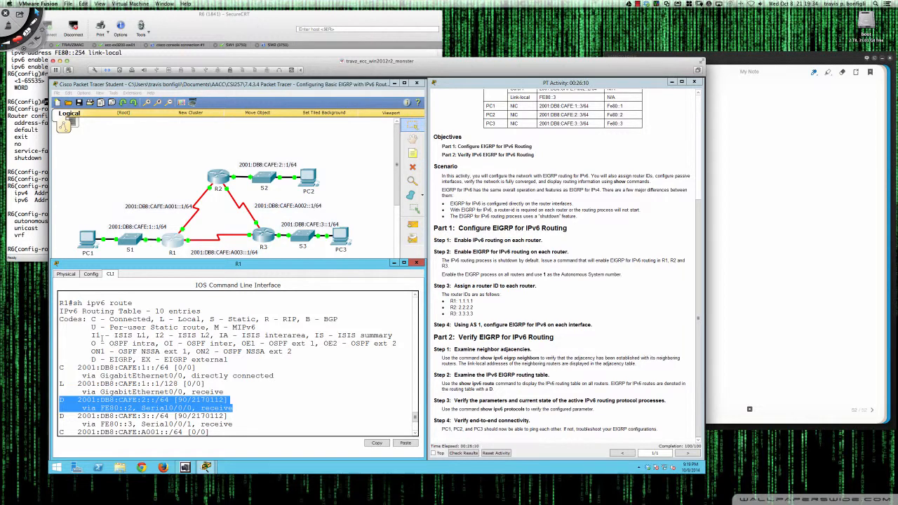
{"action": "left_click_drag", "start_coordinate": [92, 359], "coordinate": [133, 359]}
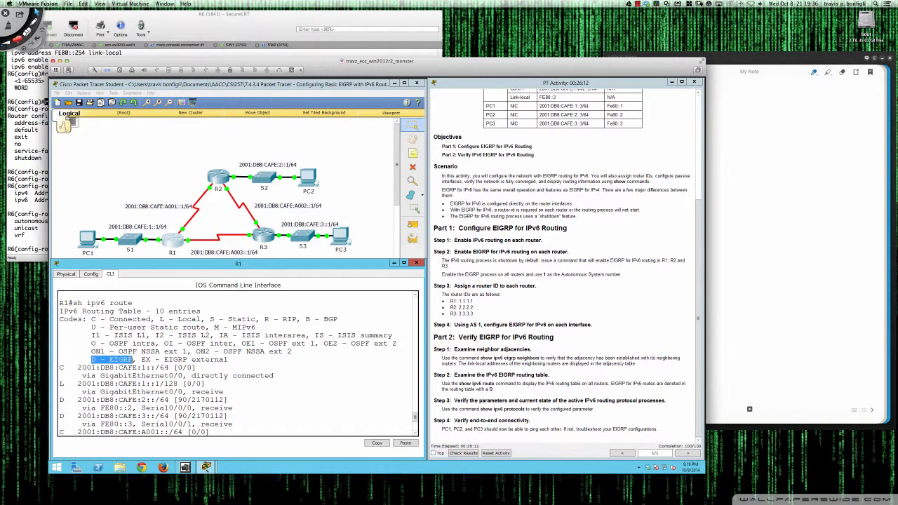
{"action": "scroll", "coordinate": [120, 357], "scroll_direction": "down", "scroll_amount": 4}
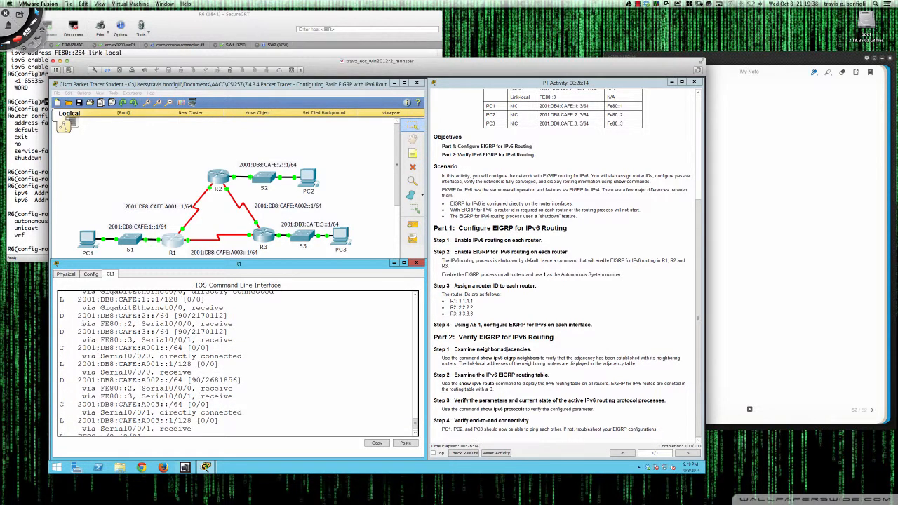
{"action": "left_click_drag", "start_coordinate": [79, 316], "coordinate": [150, 332]}
{"action": "left_click", "coordinate": [237, 342]}
{"action": "left_click_drag", "start_coordinate": [176, 331], "coordinate": [187, 332]}
{"action": "scroll", "coordinate": [168, 351], "scroll_direction": "down", "scroll_amount": 1}
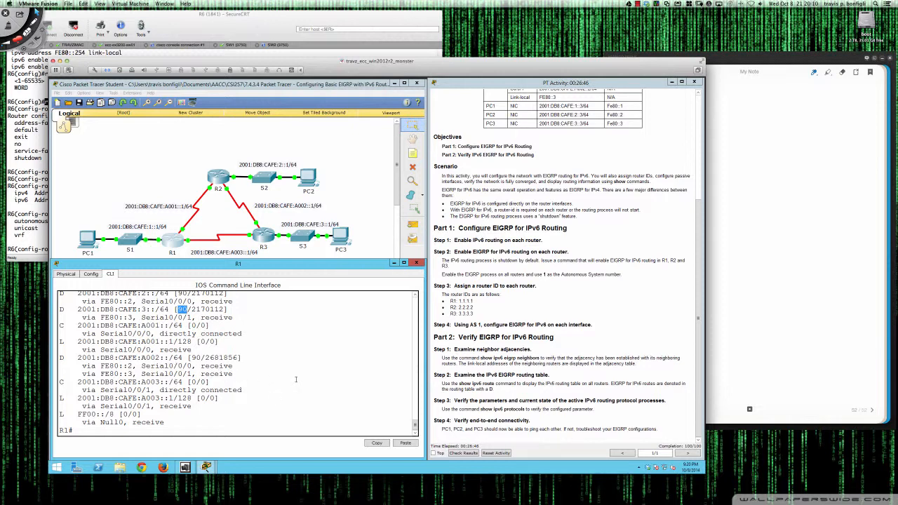
Display R1's active IPv6 routing protocols and highlight the EIGRP 1 process line and its interface list
{"action": "type", "text": "sh ipv6 proto"}
{"action": "key", "text": "Tab"}
{"action": "key", "text": "Return"}
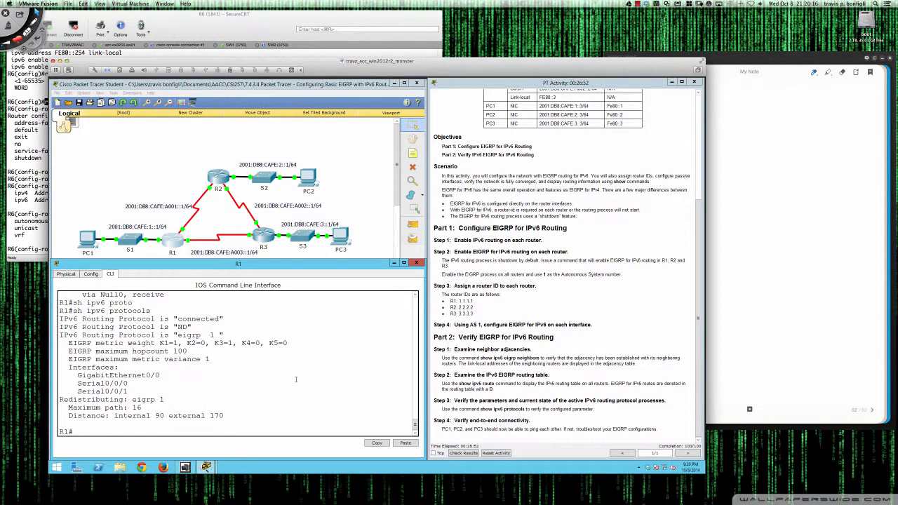
{"action": "scroll", "coordinate": [192, 377], "scroll_direction": "up", "scroll_amount": 2}
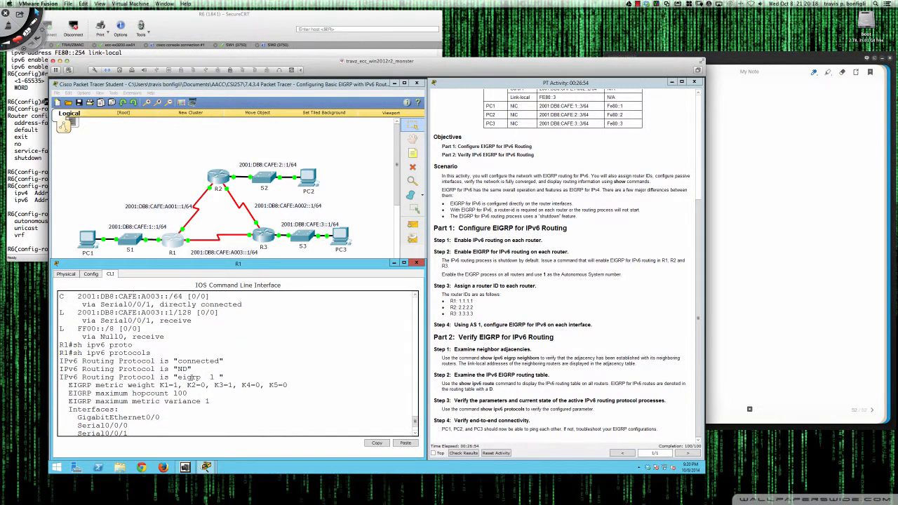
{"action": "scroll", "coordinate": [190, 377], "scroll_direction": "down", "scroll_amount": 2}
{"action": "scroll", "coordinate": [189, 377], "scroll_direction": "up", "scroll_amount": 1}
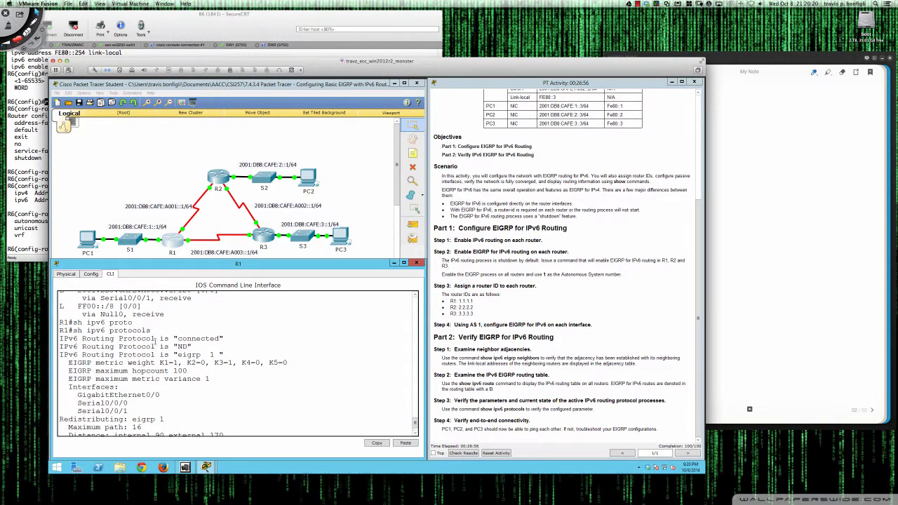
{"action": "scroll", "coordinate": [153, 342], "scroll_direction": "down", "scroll_amount": 1}
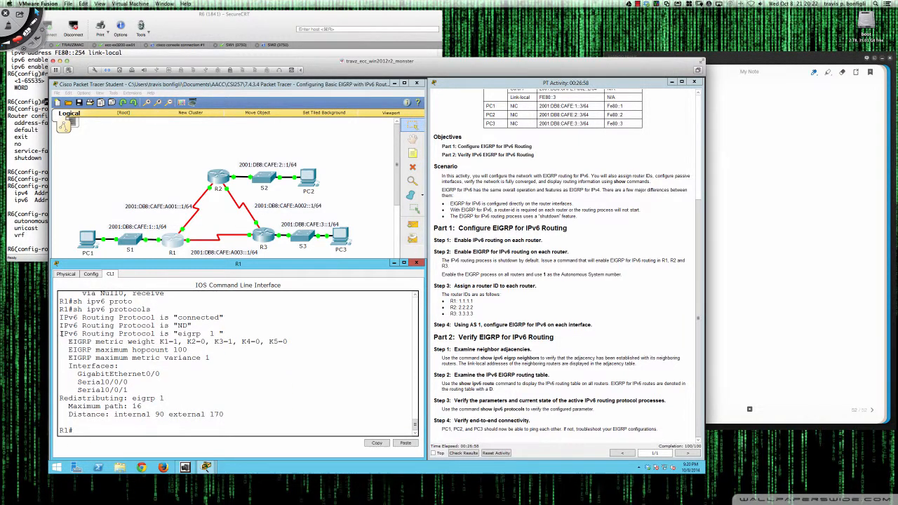
{"action": "left_click_drag", "start_coordinate": [61, 333], "coordinate": [223, 334]}
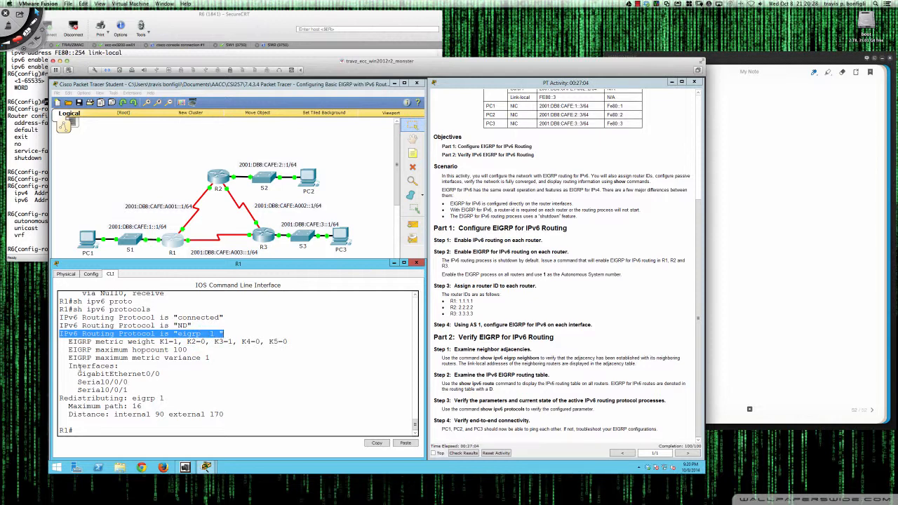
{"action": "left_click_drag", "start_coordinate": [78, 374], "coordinate": [148, 386]}
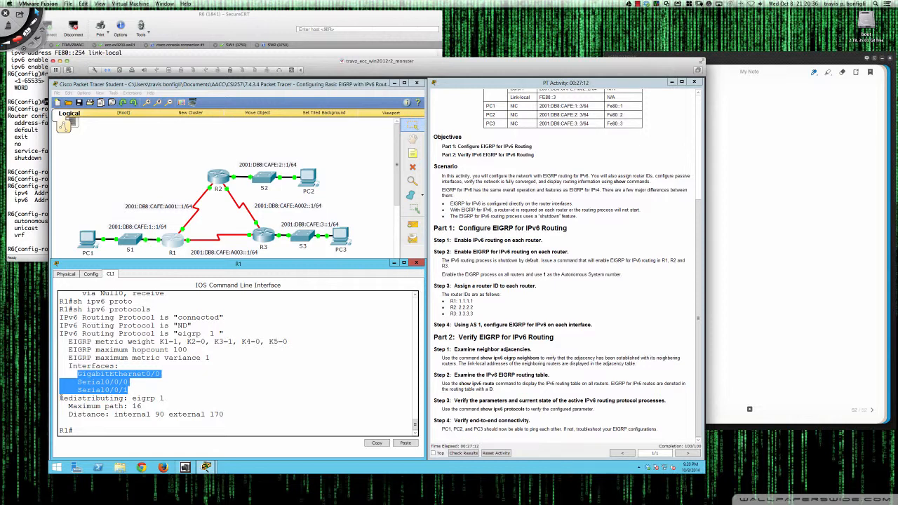
Highlight the redistribution, administrative distance and maximum path lines of R1's EIGRP 1 protocol output
{"action": "left_click_drag", "start_coordinate": [60, 398], "coordinate": [164, 398]}
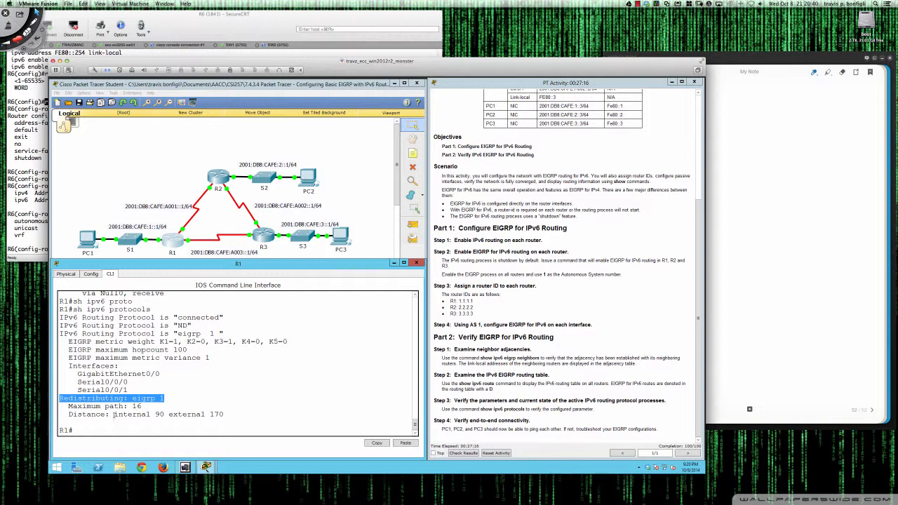
{"action": "left_click_drag", "start_coordinate": [113, 414], "coordinate": [224, 414]}
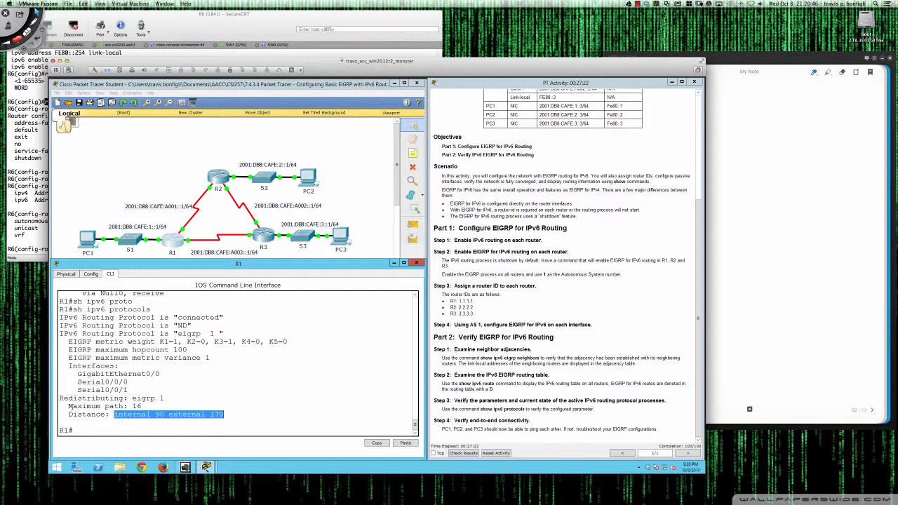
{"action": "left_click_drag", "start_coordinate": [69, 406], "coordinate": [141, 406]}
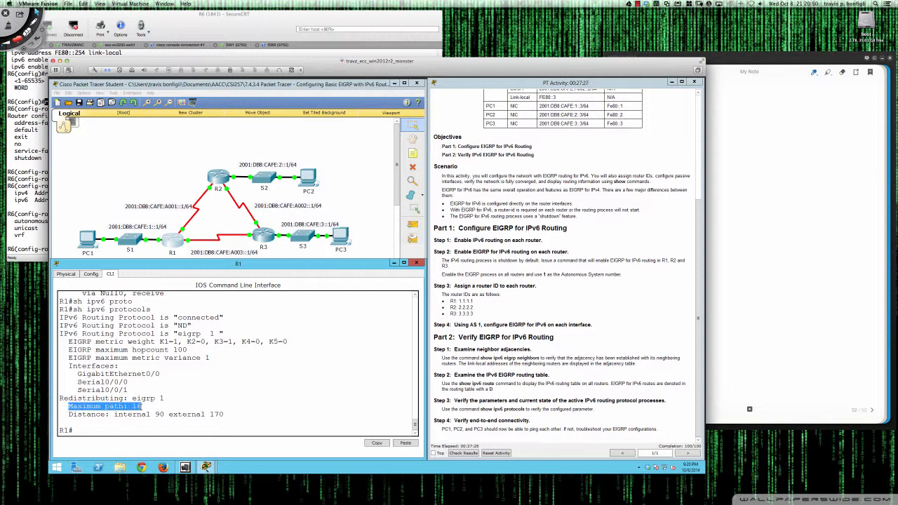
{"action": "left_click", "coordinate": [152, 406]}
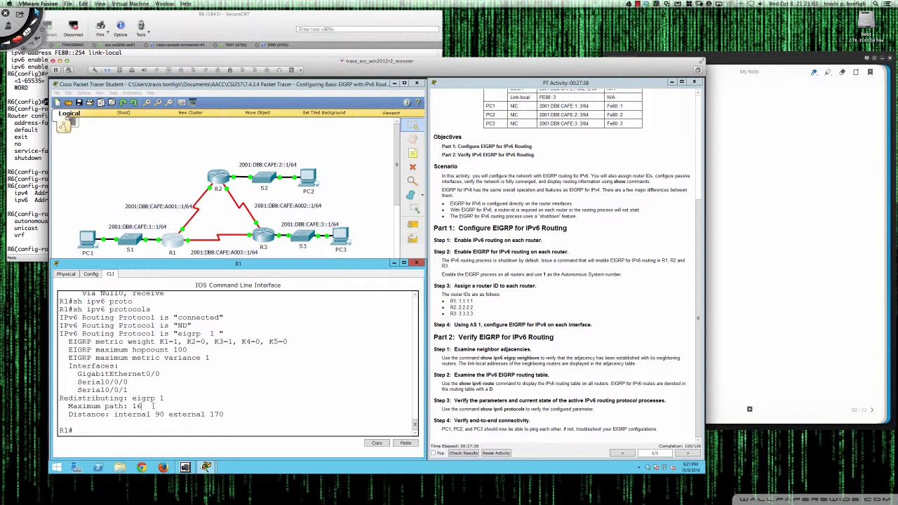
{"action": "left_click_drag", "start_coordinate": [146, 406], "coordinate": [68, 407]}
{"action": "left_click", "coordinate": [115, 397]}
Enter R1's router configuration mode for IPv6 EIGRP 1 and list the commands available there
{"action": "type", "text": "conf t"}
{"action": "key", "text": "Return"}
{"action": "type", "text": "ip"}
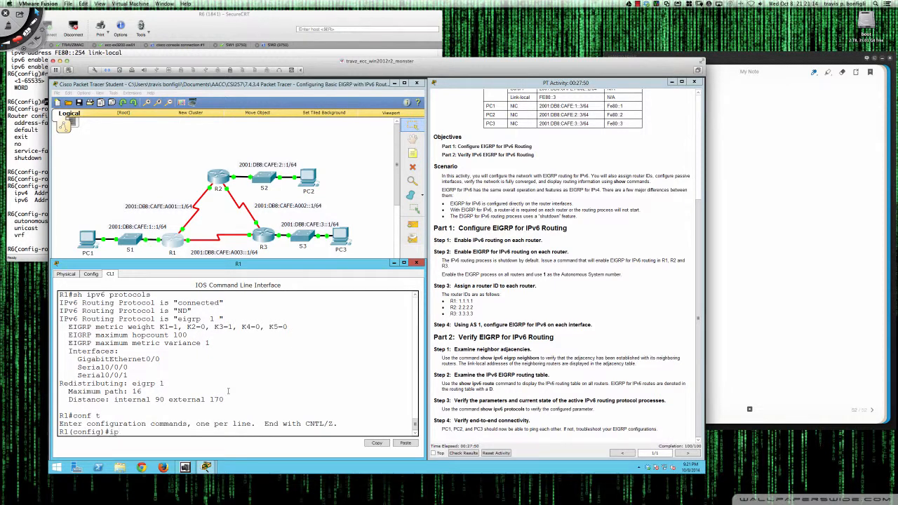
{"action": "type", "text": "v6 router eigtp"}
{"action": "key", "text": "BackSpace"}
{"action": "key", "text": "BackSpace"}
{"action": "type", "text": "rp 1"}
{"action": "key", "text": "Return"}
{"action": "type", "text": "?"}
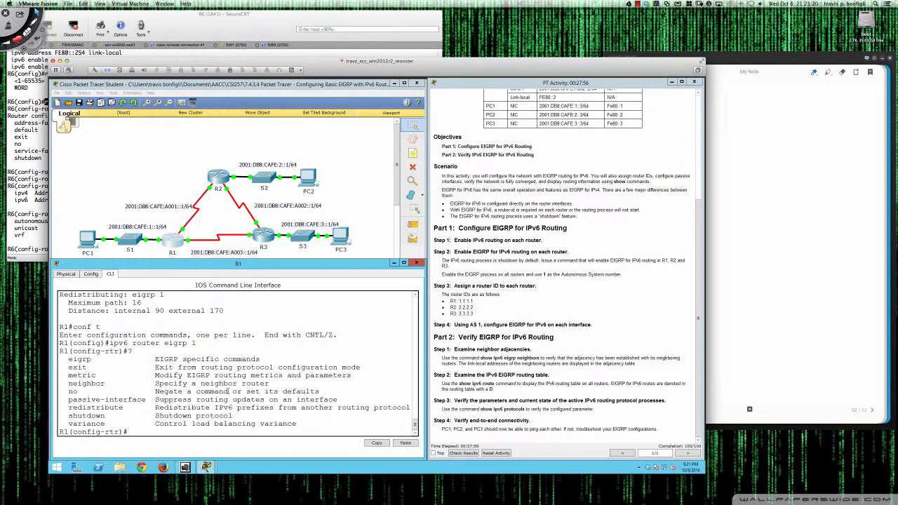
{"action": "type", "text": "pas"}
List the passive-interface options and make gi0/0 passive in R1's IPv6 EIGRP 1 process
{"action": "key", "text": "Tab"}
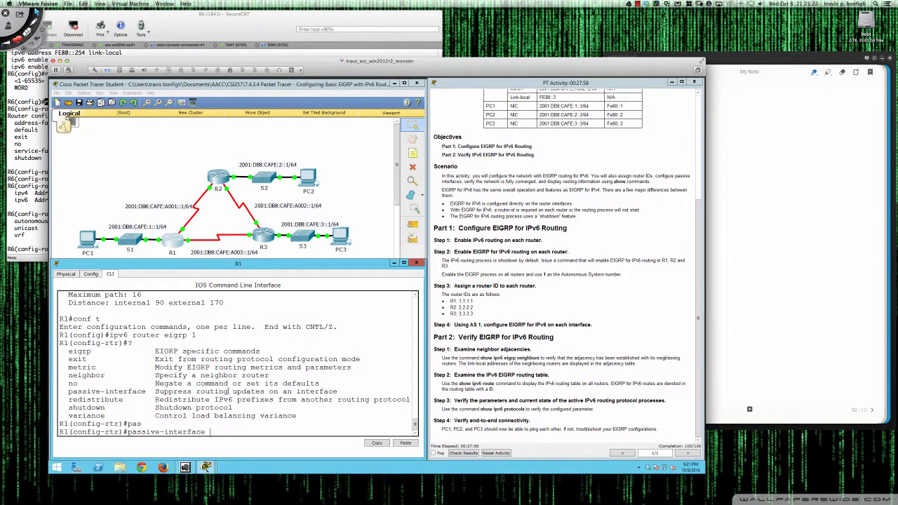
{"action": "type", "text": "?"}
{"action": "type", "text": "gi0/"}
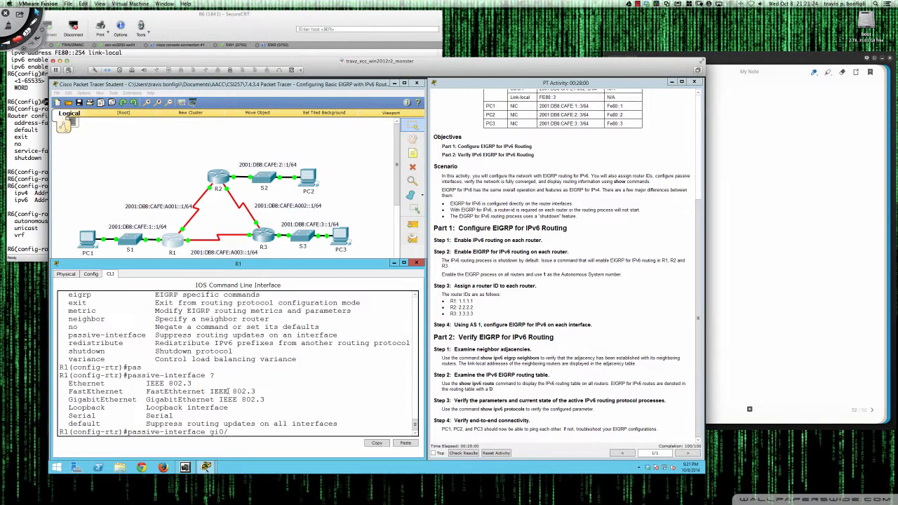
{"action": "type", "text": "0"}
{"action": "key", "text": "Return"}
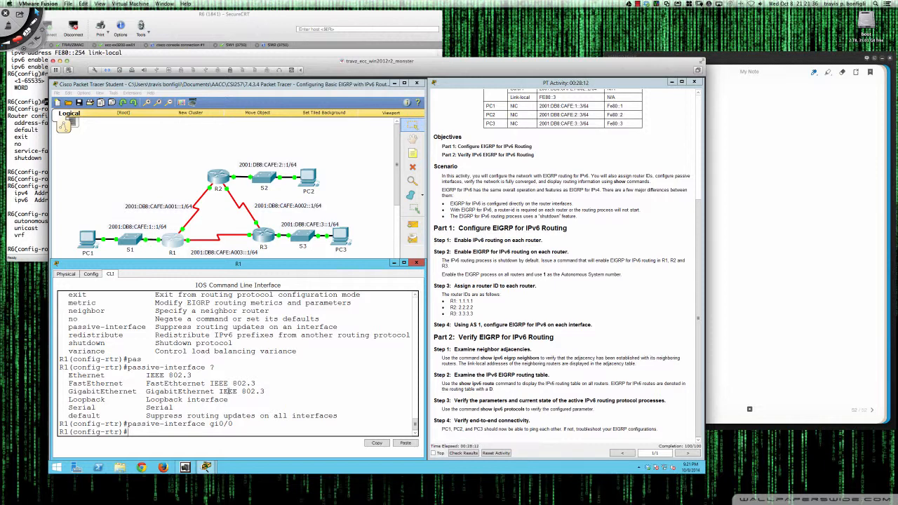
Try to run sh ipv6 pro directly from R1's router configuration mode
{"action": "key", "text": "Return"}
{"action": "key", "text": "Return"}
{"action": "key", "text": "Return"}
{"action": "type", "text": "sh ipv"}
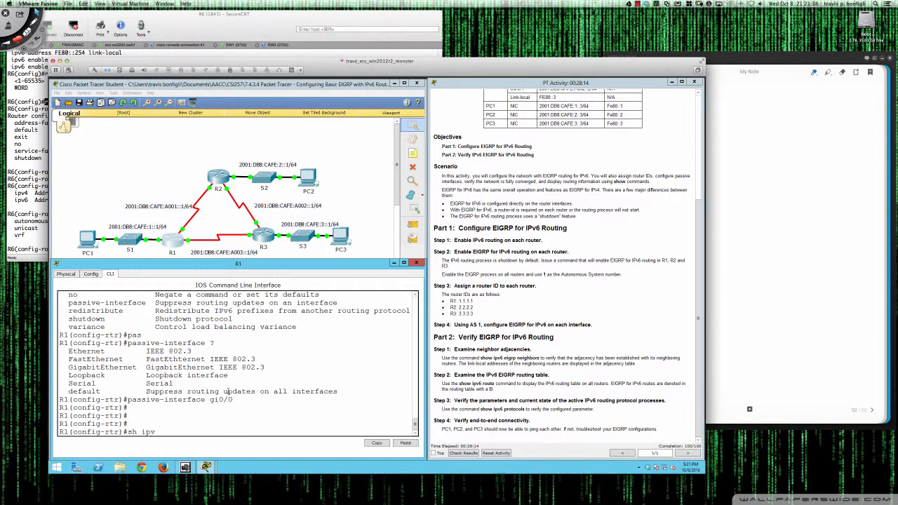
{"action": "type", "text": "6 pro"}
{"action": "key", "text": "Tab"}
{"action": "key", "text": "Return"}
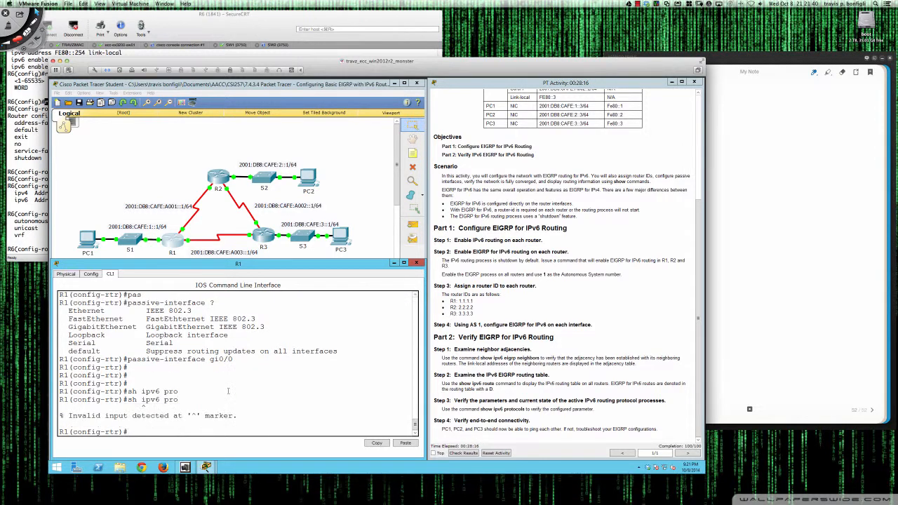
Display R1's IPv6 routing protocols from configuration mode with do sh ipv6 proto, and highlight GigabitEthernet0/0 in the interface list
{"action": "type", "text": "do sh ipv6 proto"}
{"action": "key", "text": "Tab"}
{"action": "key", "text": "Return"}
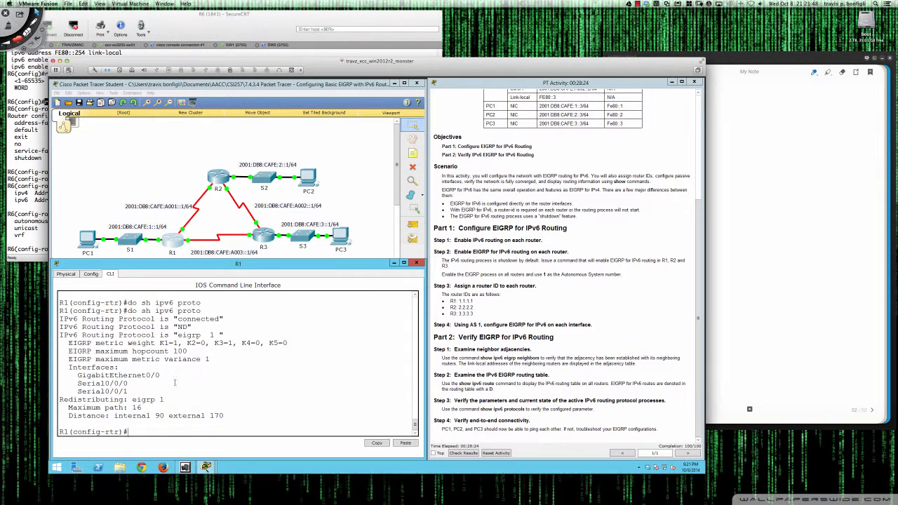
{"action": "scroll", "coordinate": [175, 382], "scroll_direction": "up", "scroll_amount": 1}
{"action": "scroll", "coordinate": [149, 385], "scroll_direction": "down", "scroll_amount": 1}
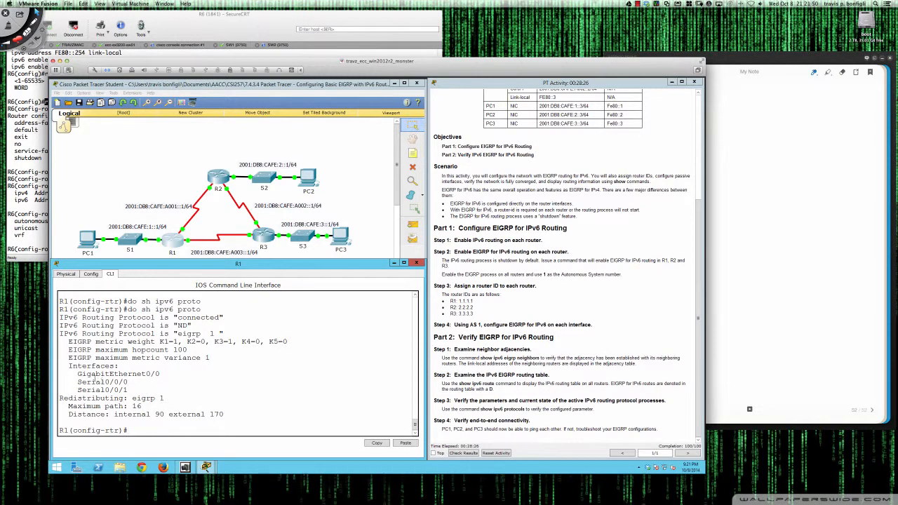
{"action": "left_click_drag", "start_coordinate": [77, 375], "coordinate": [167, 379]}
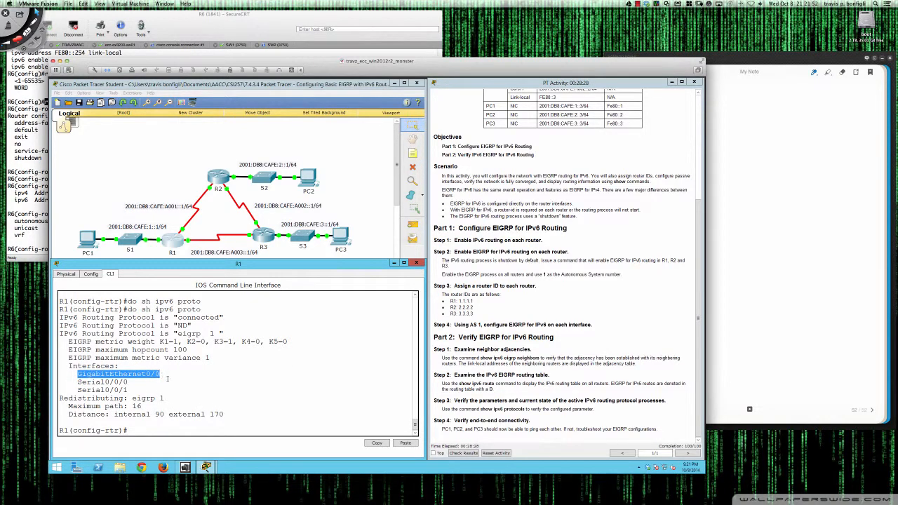
{"action": "left_click", "coordinate": [221, 392]}
{"action": "scroll", "coordinate": [221, 391], "scroll_direction": "up", "scroll_amount": 3}
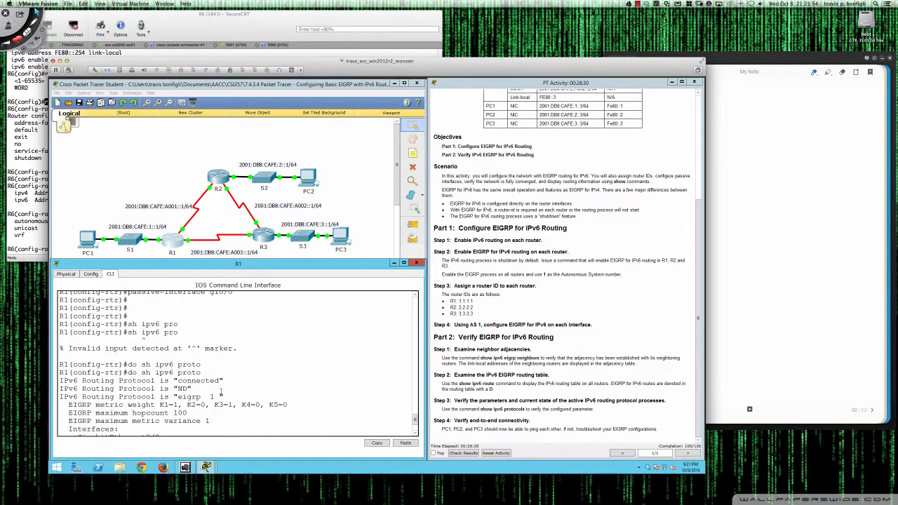
{"action": "scroll", "coordinate": [221, 392], "scroll_direction": "down", "scroll_amount": 1}
{"action": "scroll", "coordinate": [221, 391], "scroll_direction": "down", "scroll_amount": 2}
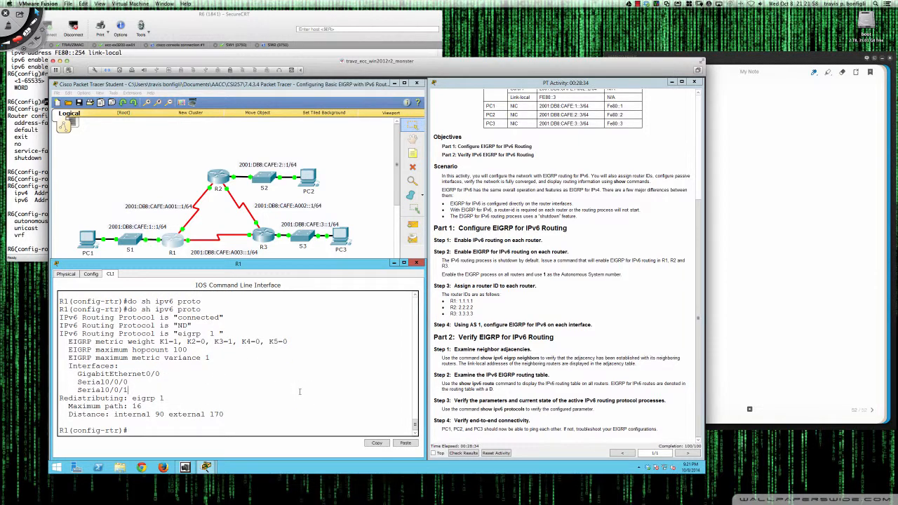
{"action": "scroll", "coordinate": [300, 392], "scroll_direction": "up", "scroll_amount": 5}
On R2, enter the IPv6 EIGRP 1 router configuration and make gi0/0 a passive interface
{"action": "left_click", "coordinate": [233, 175]}
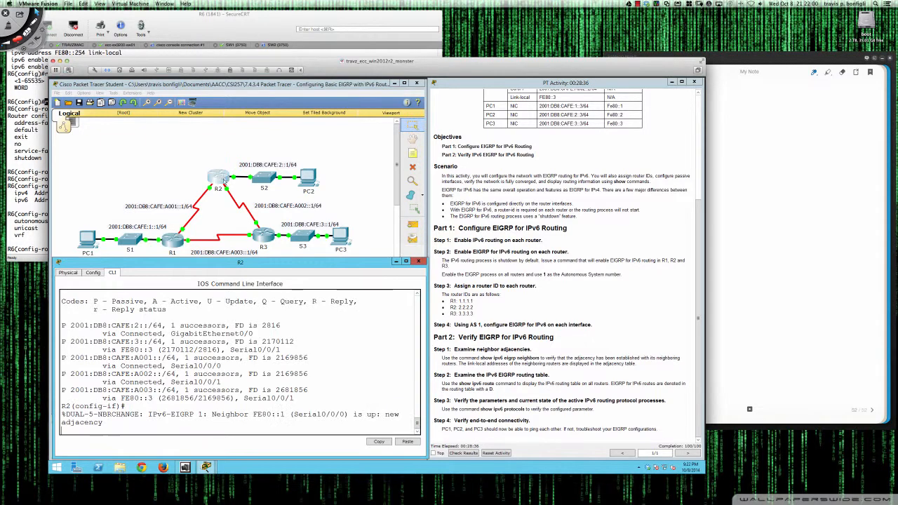
{"action": "key", "text": "Return"}
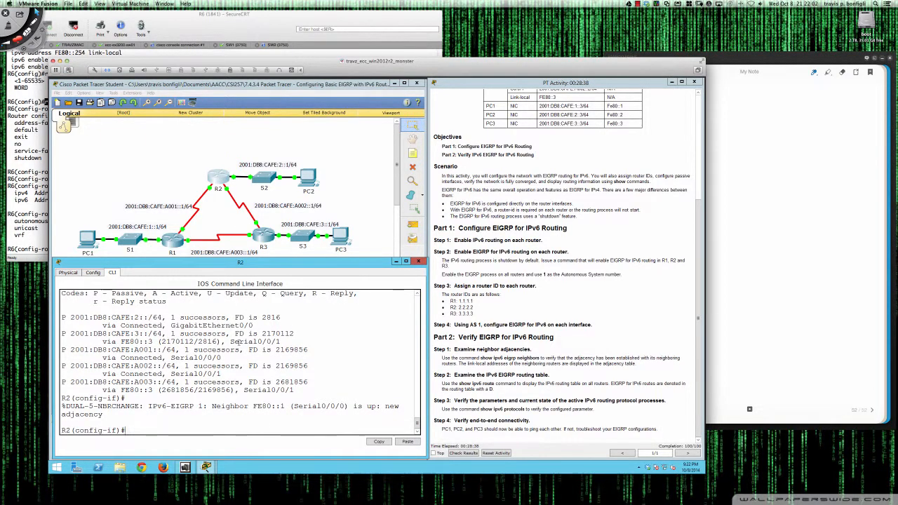
{"action": "key", "text": "Return"}
{"action": "key", "text": "Return"}
{"action": "key", "text": "Return"}
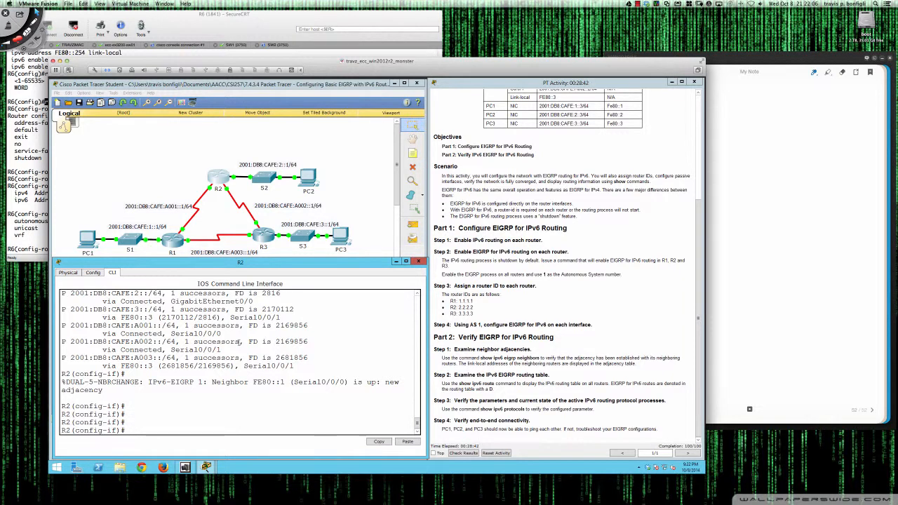
{"action": "type", "text": "ipv6 router eigrp 1"}
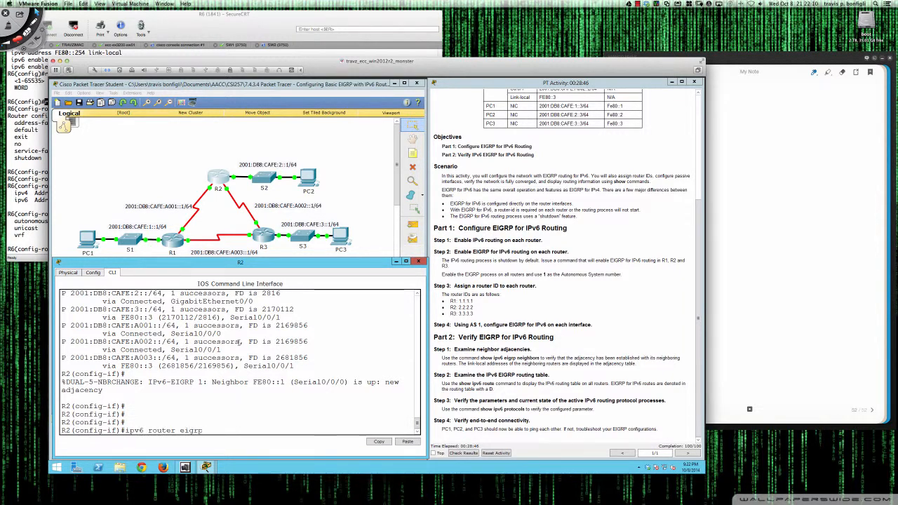
{"action": "key", "text": "Return"}
{"action": "type", "text": "pas"}
{"action": "key", "text": "Tab"}
{"action": "type", "text": "gi0/0"}
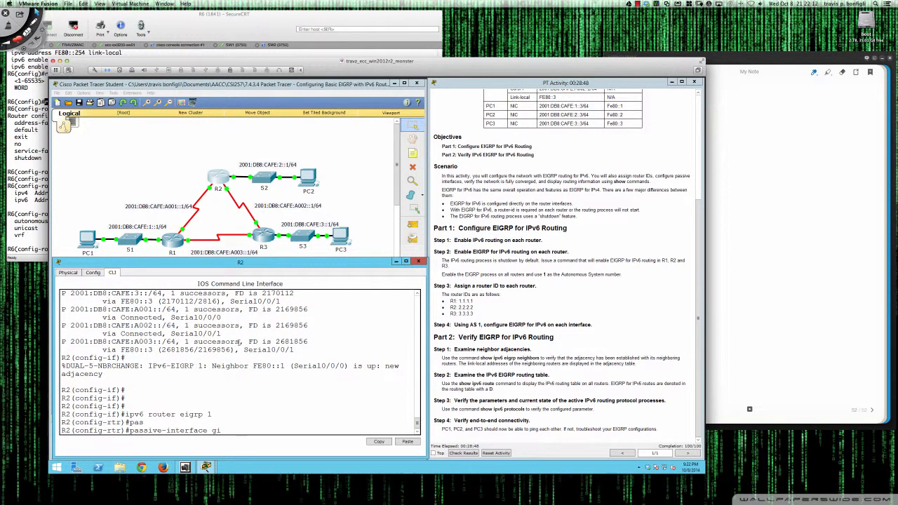
{"action": "key", "text": "Return"}
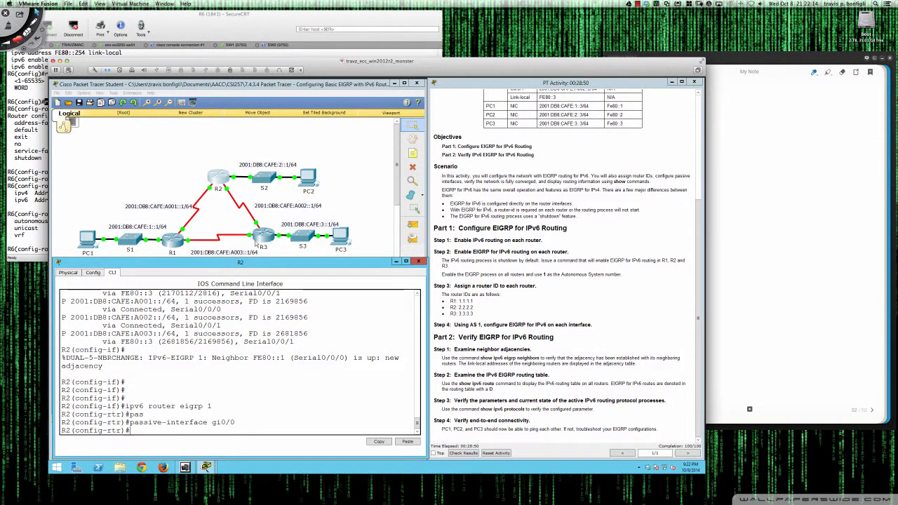
Open R3's command line and enter privileged mode followed by global configuration mode
{"action": "left_click", "coordinate": [263, 234]}
{"action": "key", "text": "Return"}
{"action": "key", "text": "Return"}
{"action": "key", "text": "Return"}
{"action": "key", "text": "Return"}
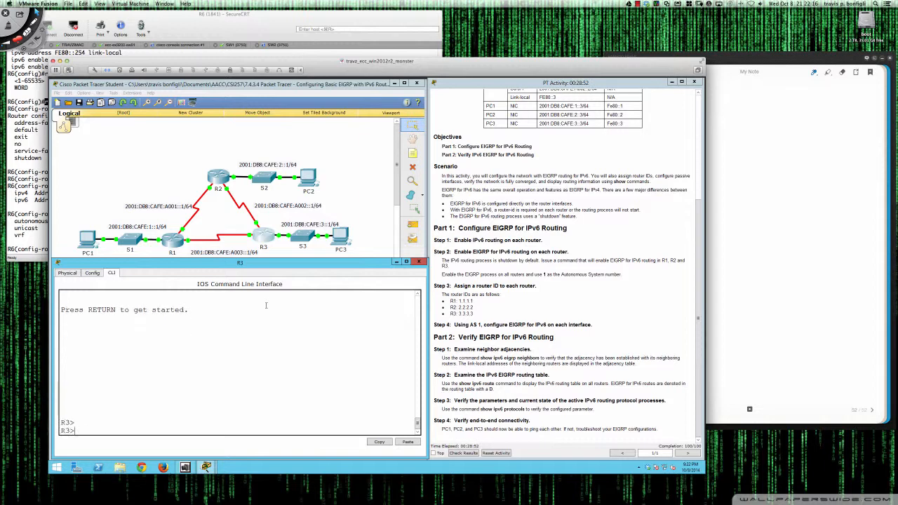
{"action": "type", "text": "en"}
{"action": "key", "text": "Return"}
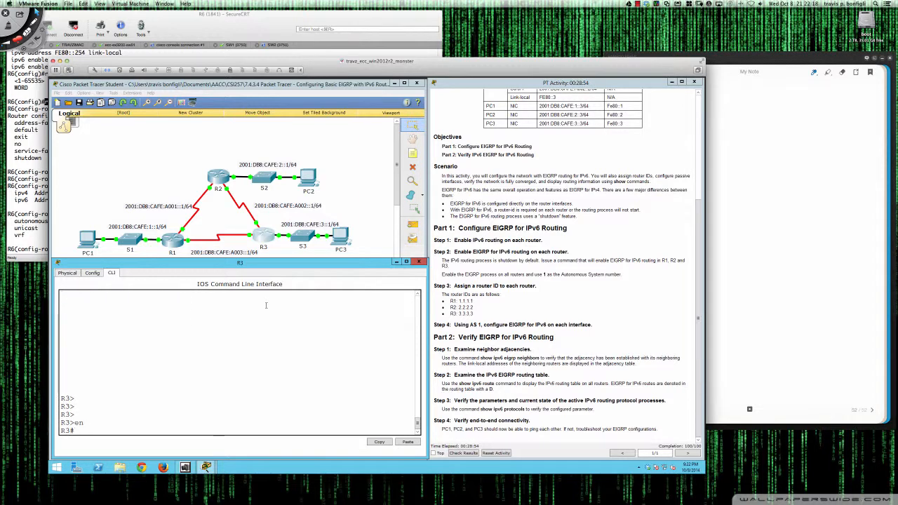
{"action": "key", "text": "Return"}
{"action": "key", "text": "Return"}
{"action": "type", "text": "conf t"}
{"action": "key", "text": "Return"}
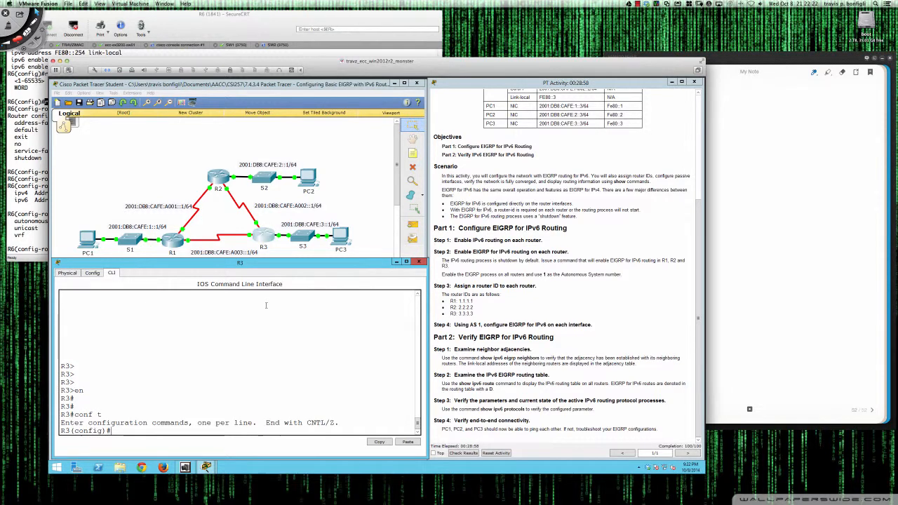
Make gi0/0 a passive interface in R3's IPv6 EIGRP 1 process
{"action": "type", "text": "ipv6 router eigrp 1"}
{"action": "key", "text": "Return"}
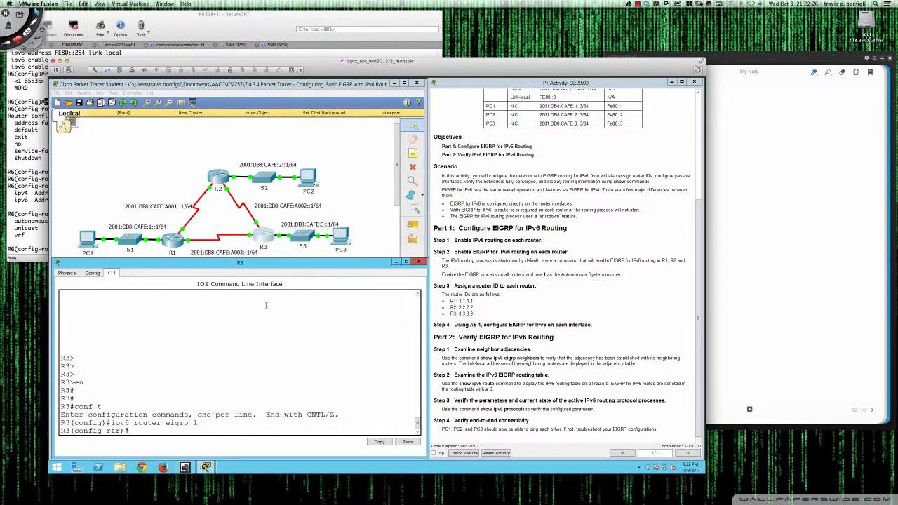
{"action": "type", "text": "pas"}
{"action": "key", "text": "Tab"}
{"action": "type", "text": "gi0/0"}
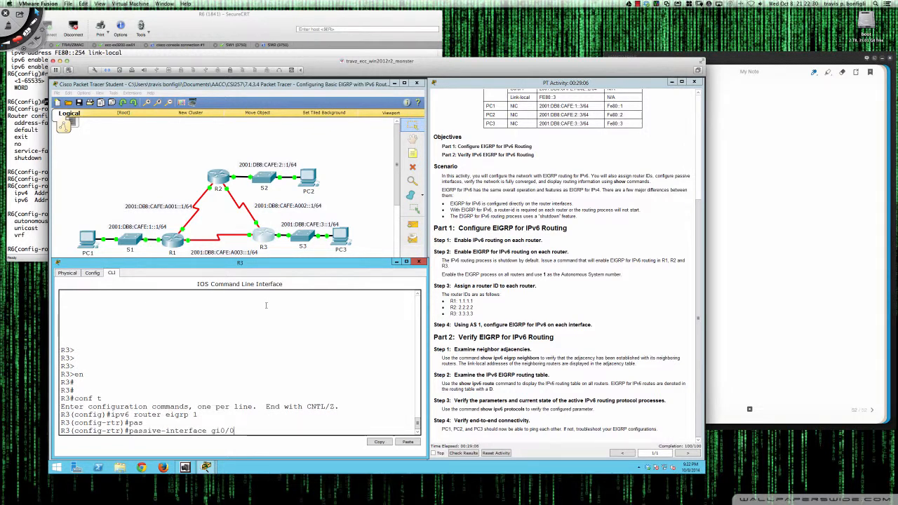
{"action": "key", "text": "Return"}
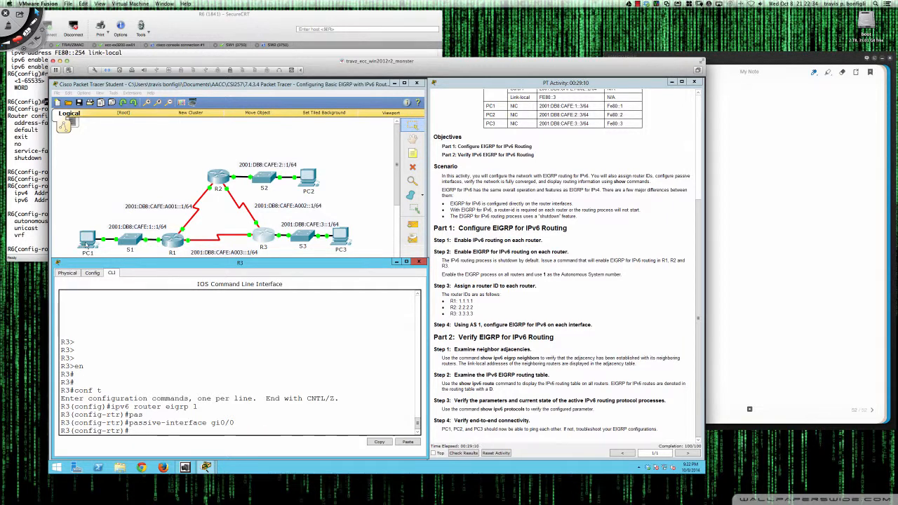
Open PC1, move its window below the topology, and start its Command Prompt
{"action": "left_click", "coordinate": [87, 240]}
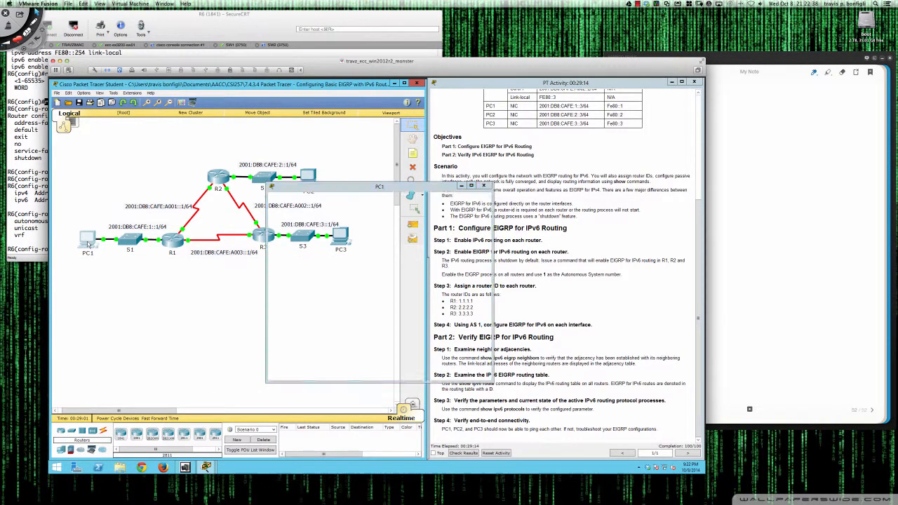
{"action": "left_click_drag", "start_coordinate": [351, 188], "coordinate": [202, 266]}
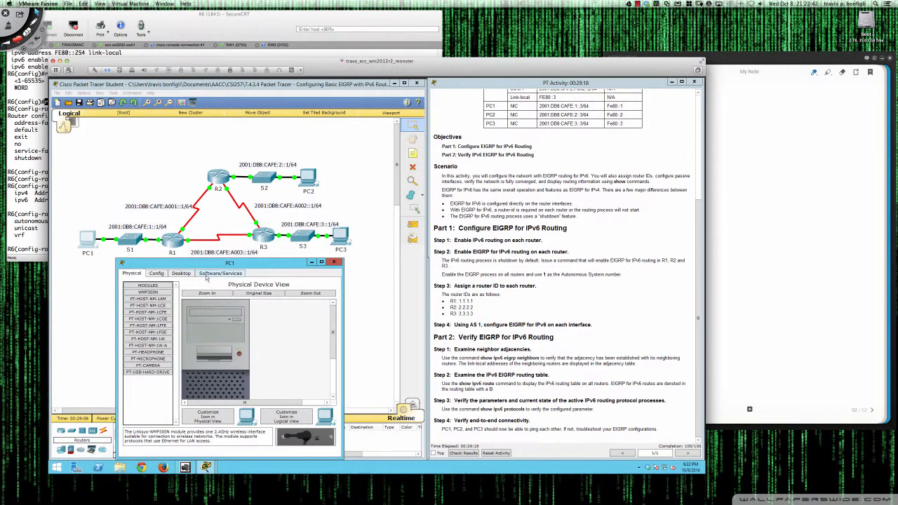
{"action": "left_click", "coordinate": [181, 274]}
{"action": "left_click", "coordinate": [269, 300]}
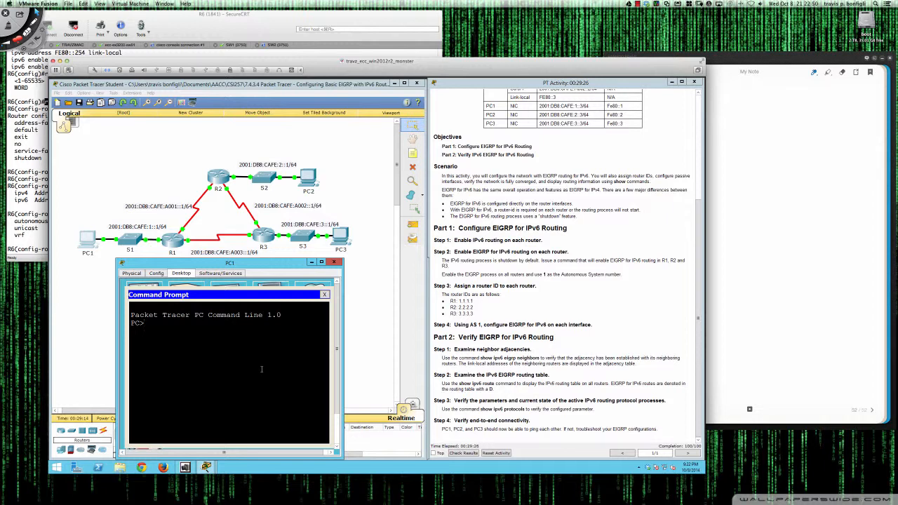
Test connectivity from PC1 to PC3 by pinging 2001:db8:cafe:3::3
{"action": "type", "text": "ping 2001:db8:cafe:3::3"}
{"action": "key", "text": "Return"}
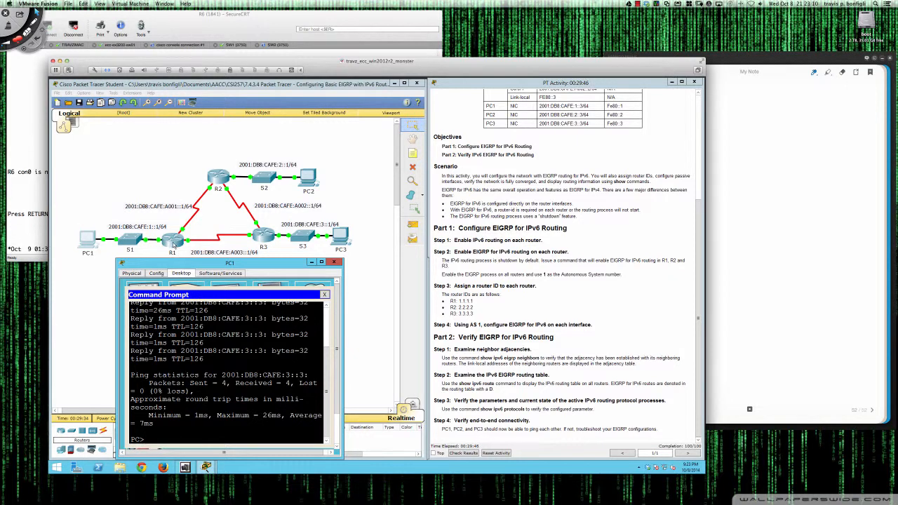
Display R1's IPv6 routing table from router configuration mode with do sh ipv6 route
{"action": "left_click", "coordinate": [174, 242]}
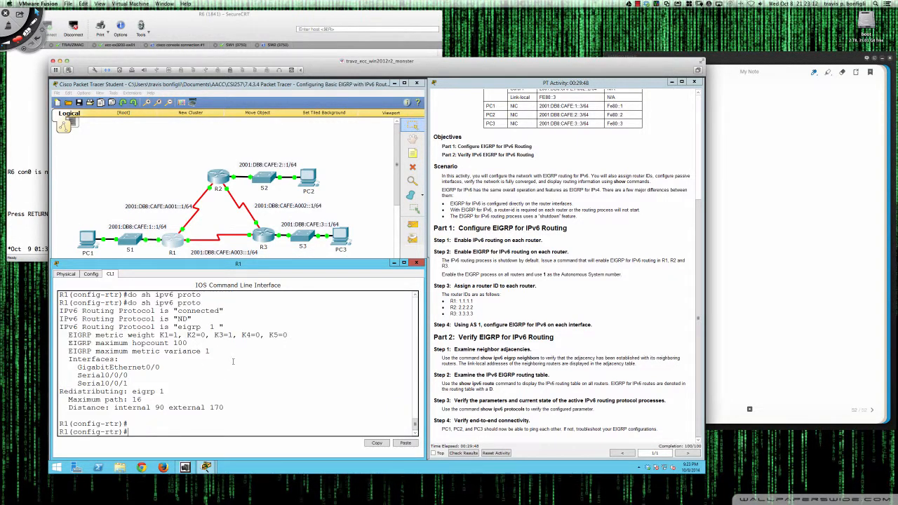
{"action": "scroll", "coordinate": [233, 361], "scroll_direction": "down", "scroll_amount": 3}
{"action": "key", "text": "Return"}
{"action": "key", "text": "Return"}
{"action": "type", "text": "do sh ip"}
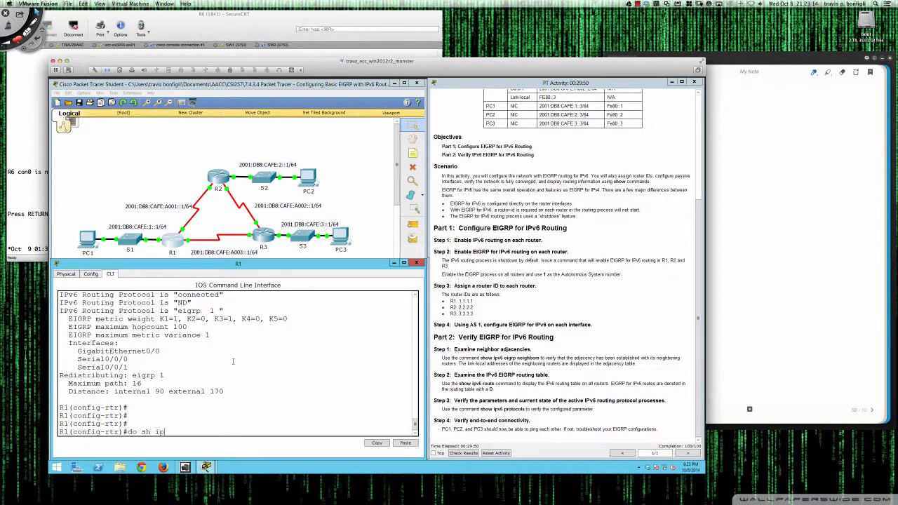
{"action": "type", "text": "v6 route"}
{"action": "key", "text": "Return"}
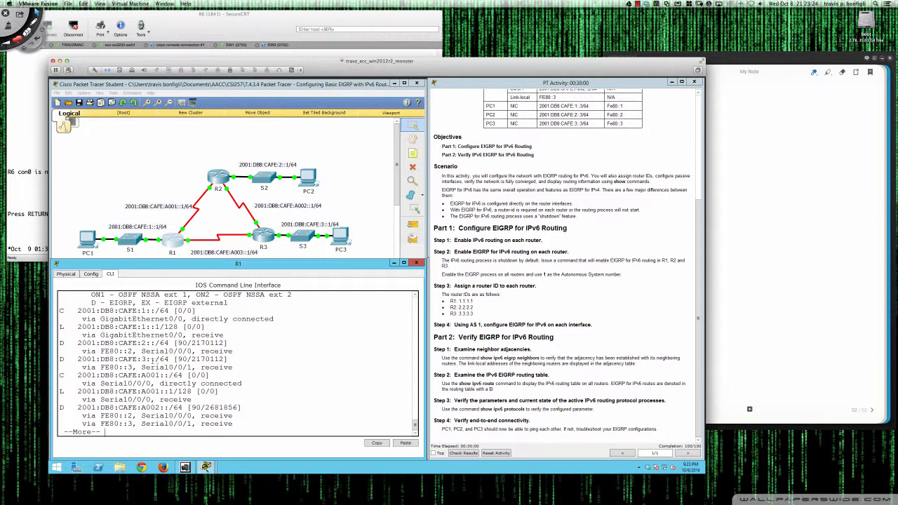
Examine the metric and next hop of R1's EIGRP route to 2001:DB8:CAFE:3::/64, and advance through more of the routing table
{"action": "left_click_drag", "start_coordinate": [59, 359], "coordinate": [234, 367]}
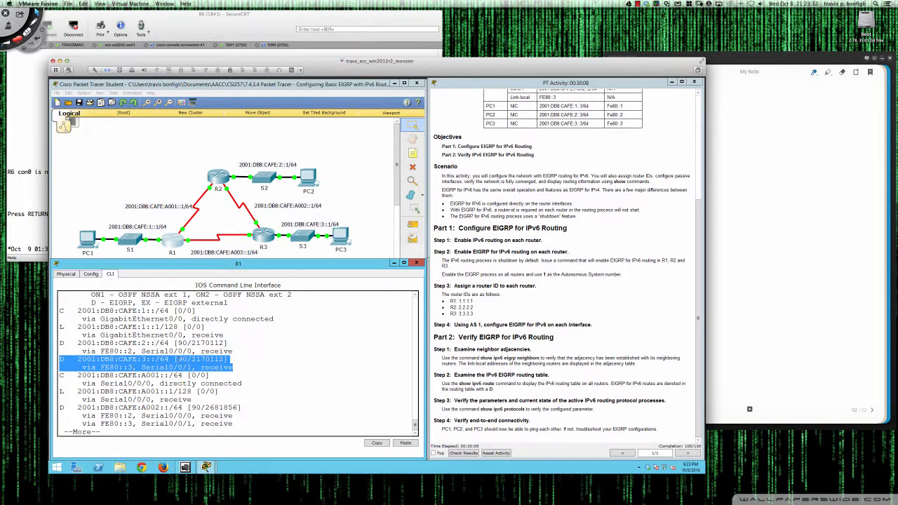
{"action": "left_click", "coordinate": [179, 359]}
{"action": "left_click_drag", "start_coordinate": [178, 359], "coordinate": [224, 359]}
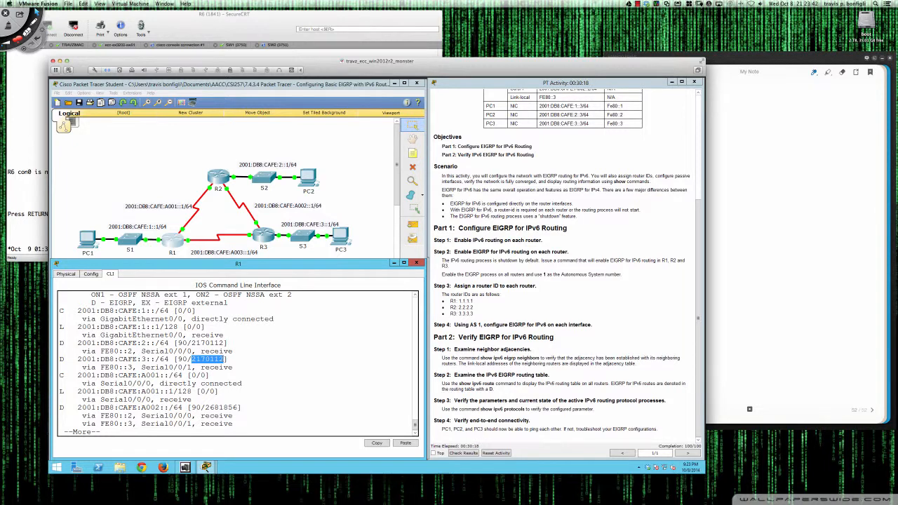
{"action": "left_click", "coordinate": [83, 366]}
{"action": "left_click_drag", "start_coordinate": [84, 366], "coordinate": [133, 367]}
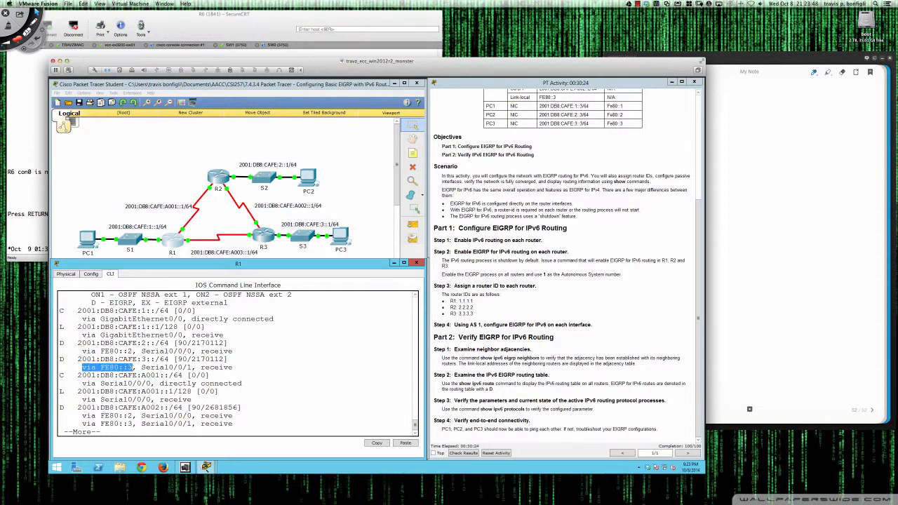
{"action": "left_click", "coordinate": [194, 359]}
{"action": "left_click_drag", "start_coordinate": [194, 358], "coordinate": [224, 358]}
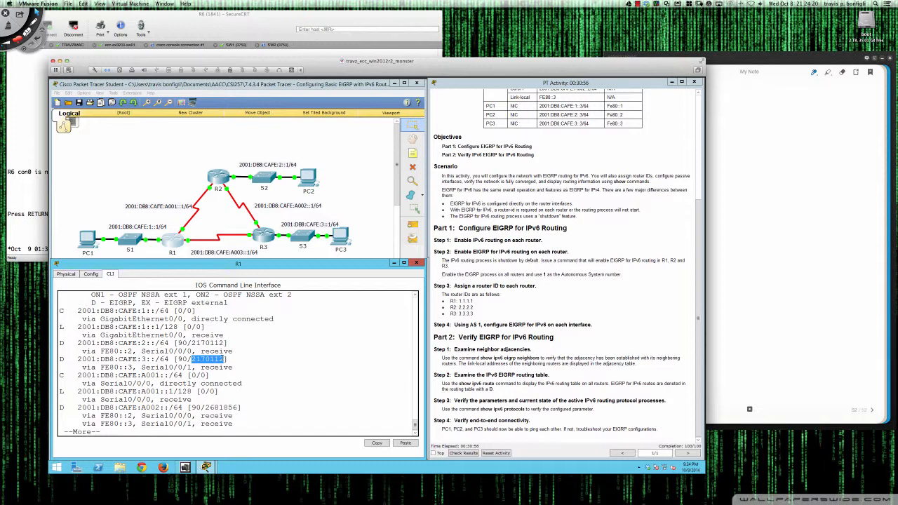
{"action": "key", "text": "Return"}
{"action": "key", "text": "Return"}
{"action": "key", "text": "Return"}
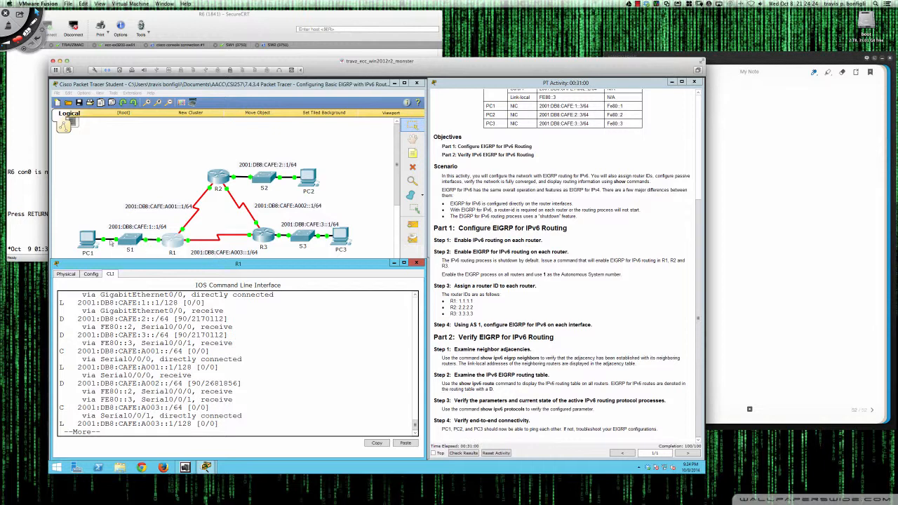
Try to ping 2001:db8:cafe:2::2 from PC1's Command Prompt, and interrupt the ping
{"action": "left_click", "coordinate": [86, 239]}
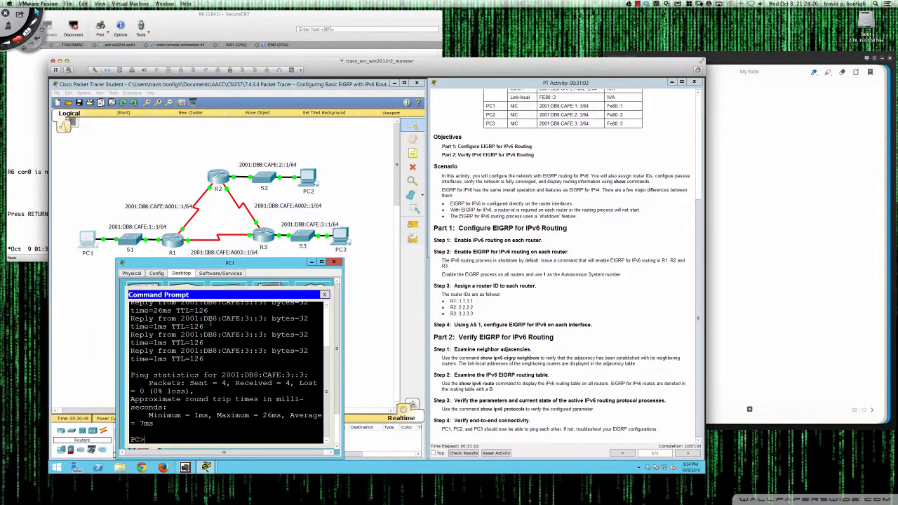
{"action": "key", "text": "Up"}
{"action": "type", "text": "2"}
{"action": "key", "text": "Return"}
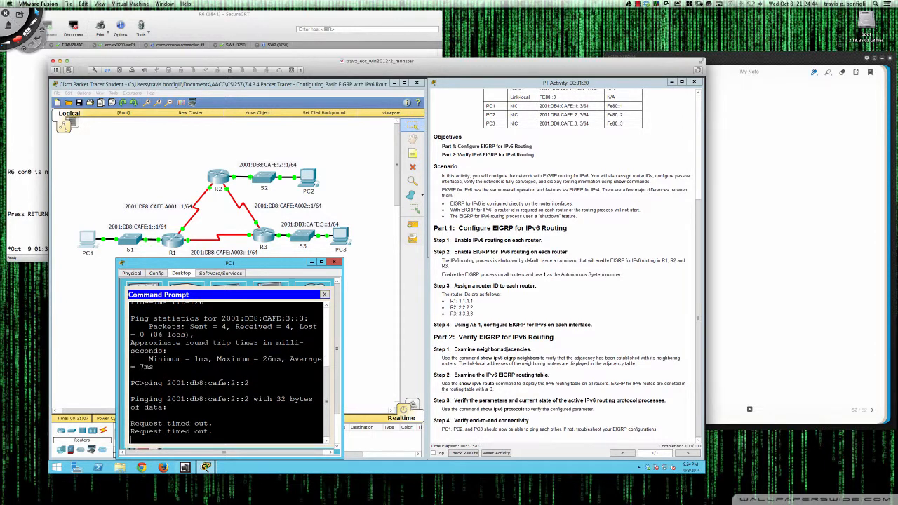
{"action": "key", "text": "ctrl+c"}
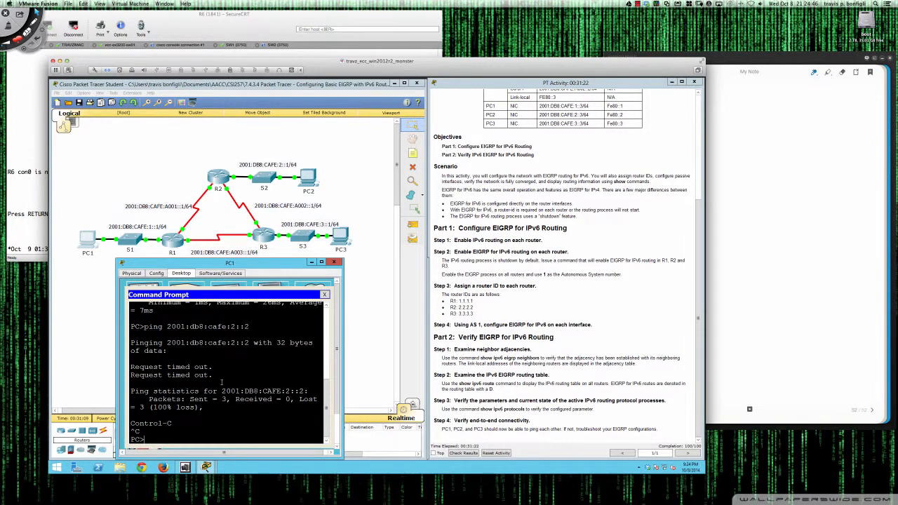
Test connectivity from PC1 to PC2 by pinging 2001:db8:cafe:2::3, close PC1's window, and return to the activity's addressing table
{"action": "key", "text": "Up"}
{"action": "key", "text": "BackSpace"}
{"action": "type", "text": "3"}
{"action": "key", "text": "Return"}
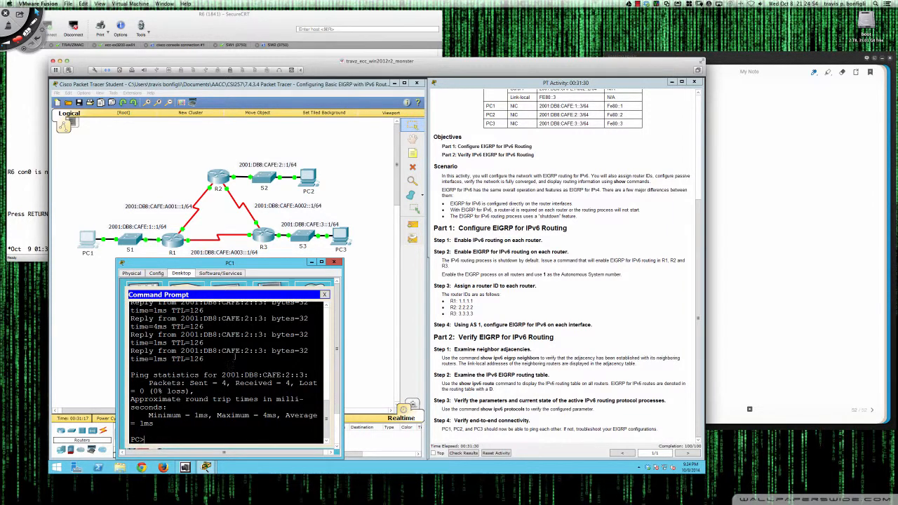
{"action": "left_click", "coordinate": [334, 262]}
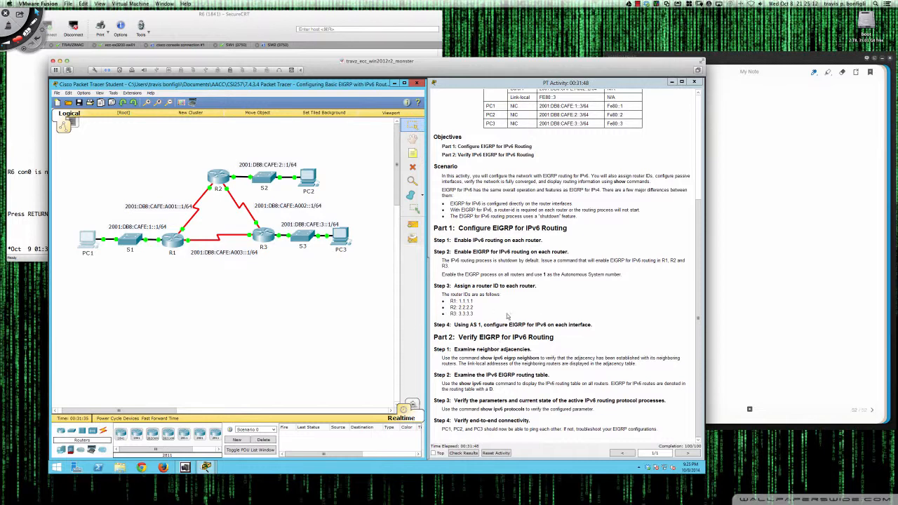
{"action": "scroll", "coordinate": [540, 324], "scroll_direction": "up", "scroll_amount": 5}
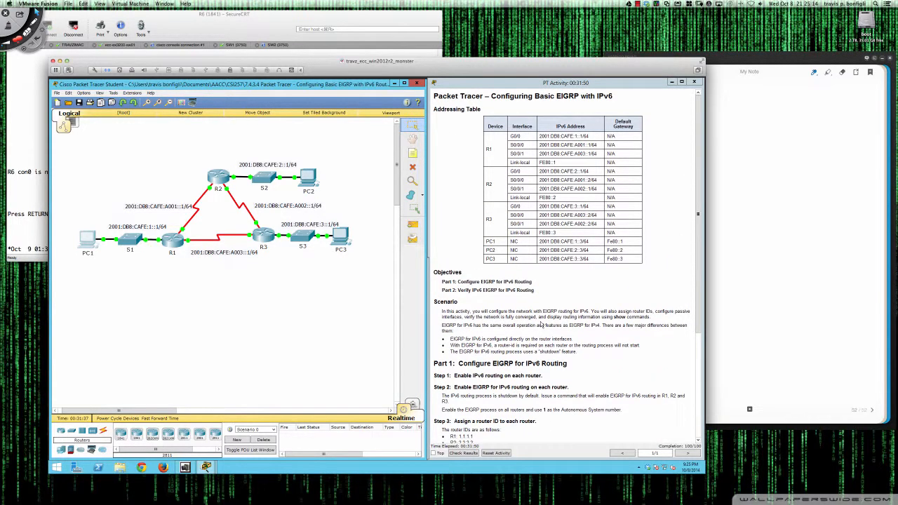